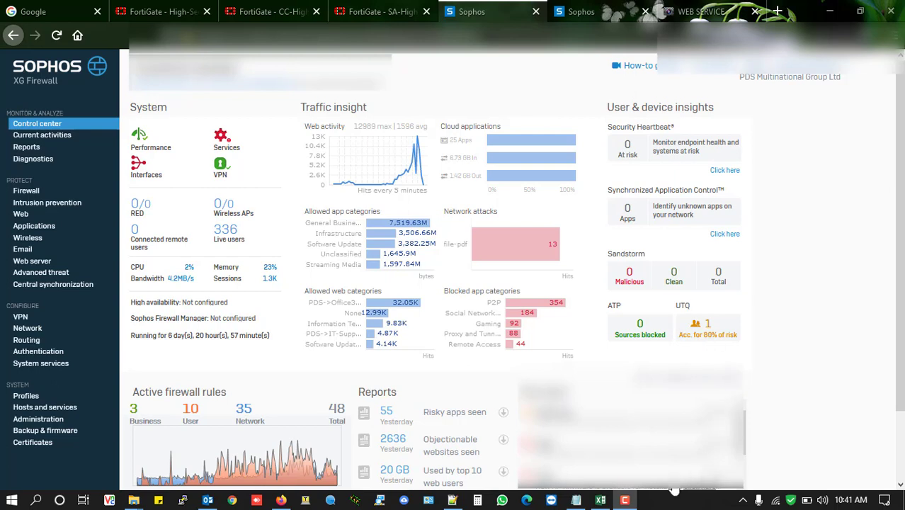
left_click(625, 502)
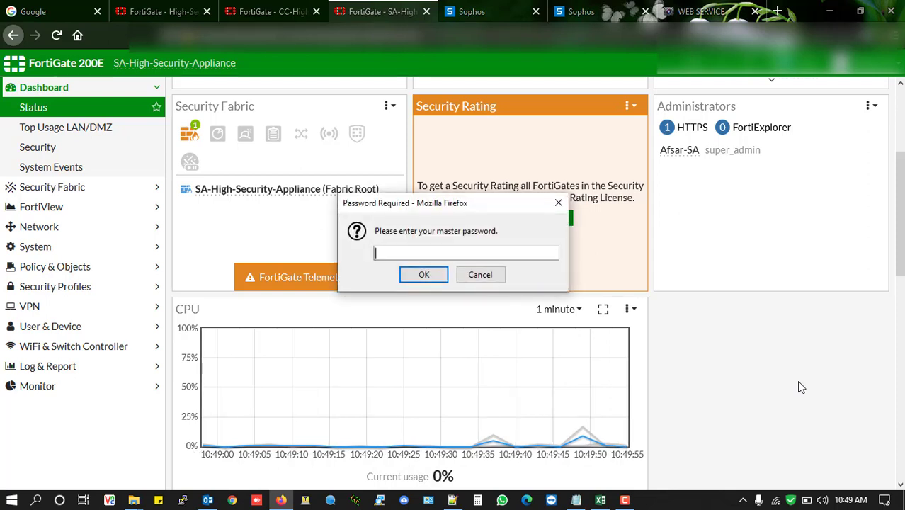
Enter the browser's master password in the password prompt and confirm it
type("***")
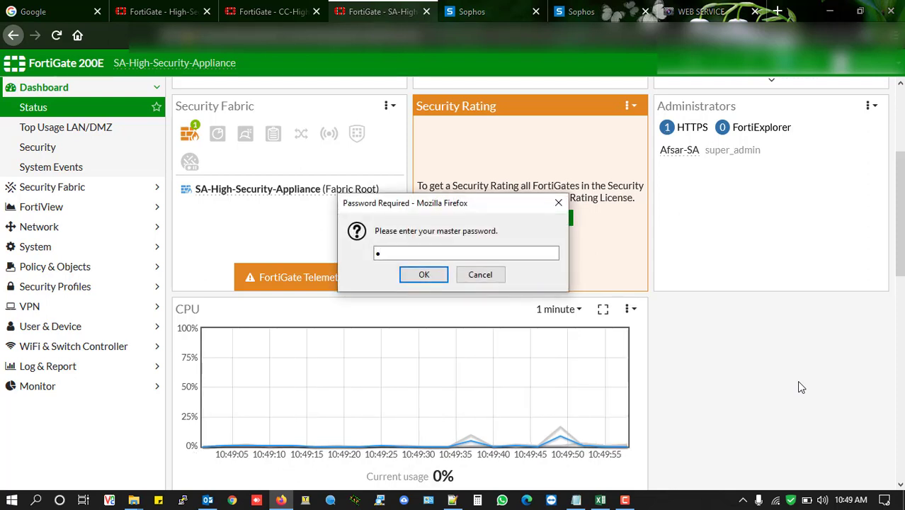
type("****")
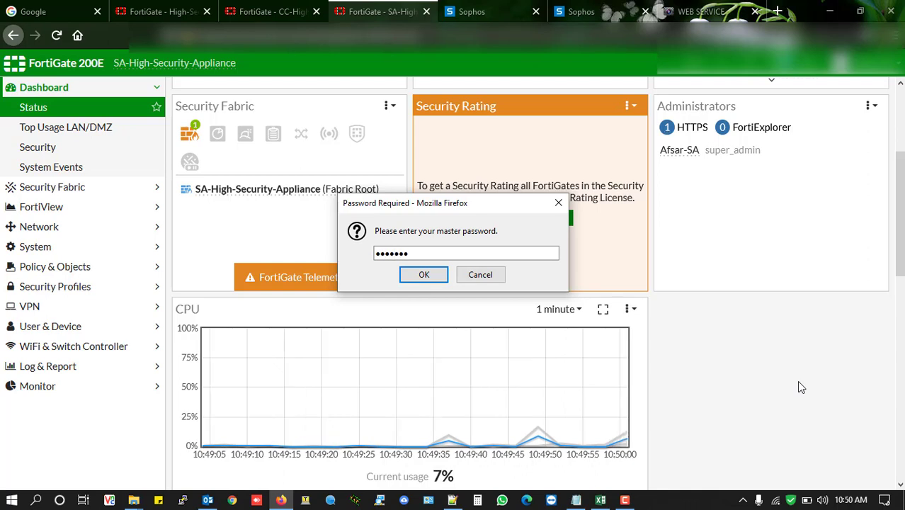
type("******")
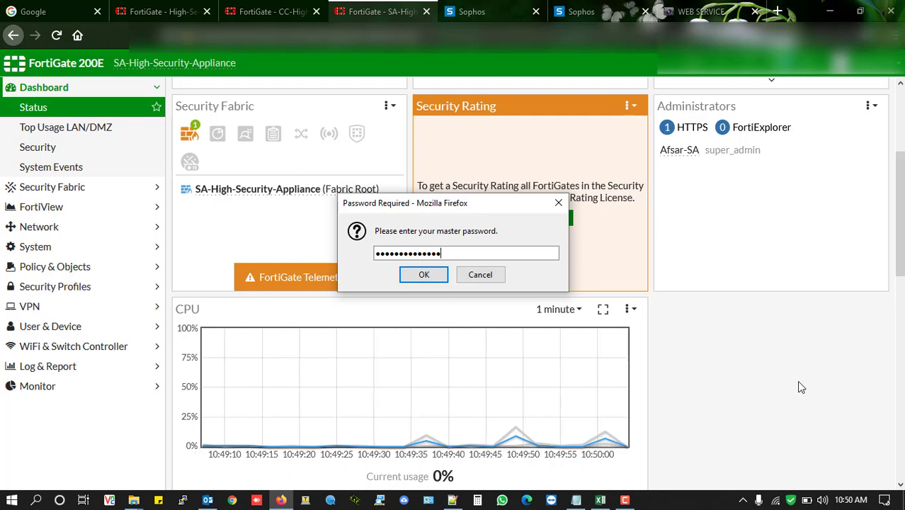
type("*")
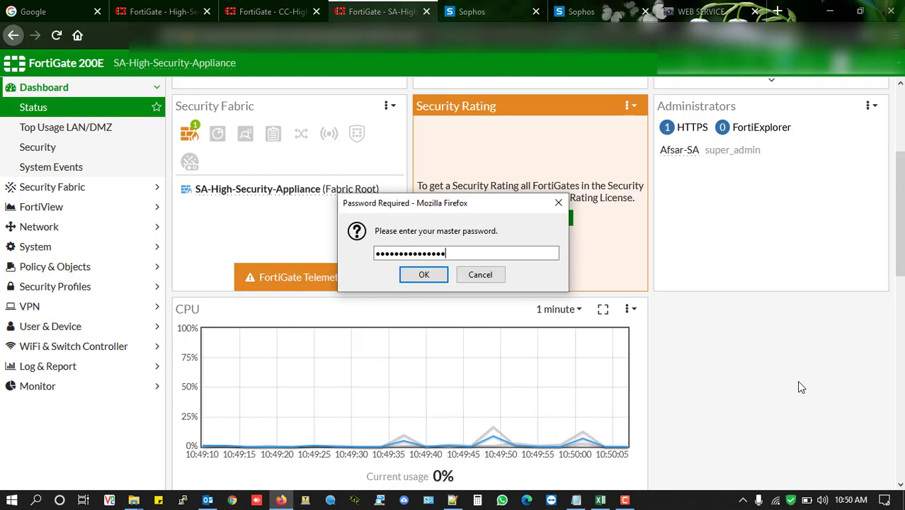
key("Return")
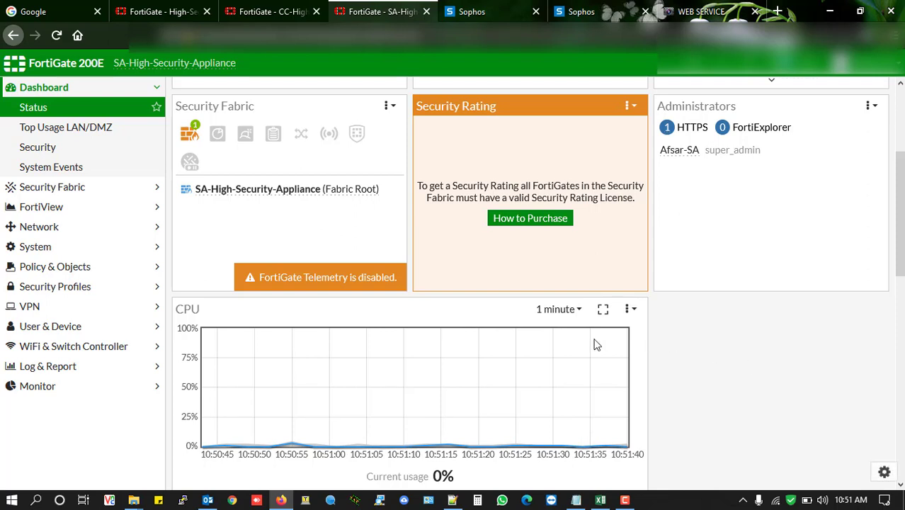
Open the list of IPsec tunnels in the VPN section and select the IPSec-OSGBD tunnel
left_click(88, 306)
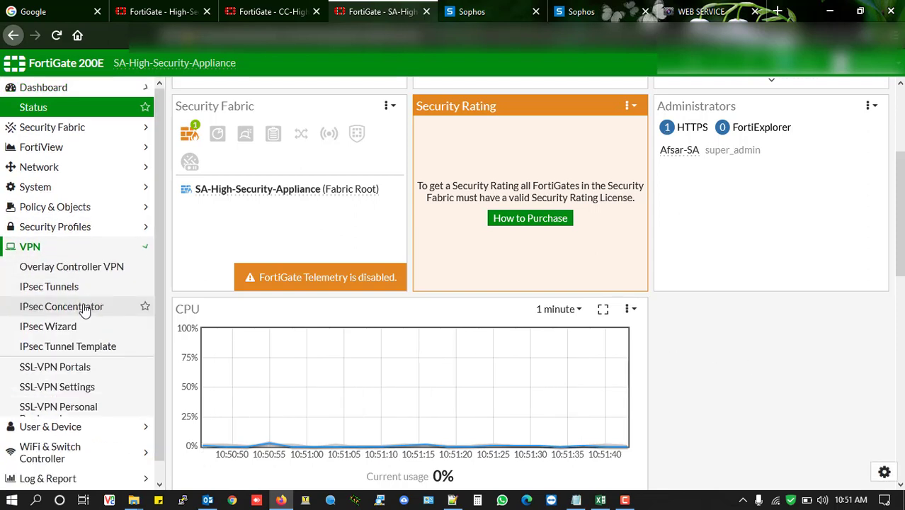
left_click(77, 265)
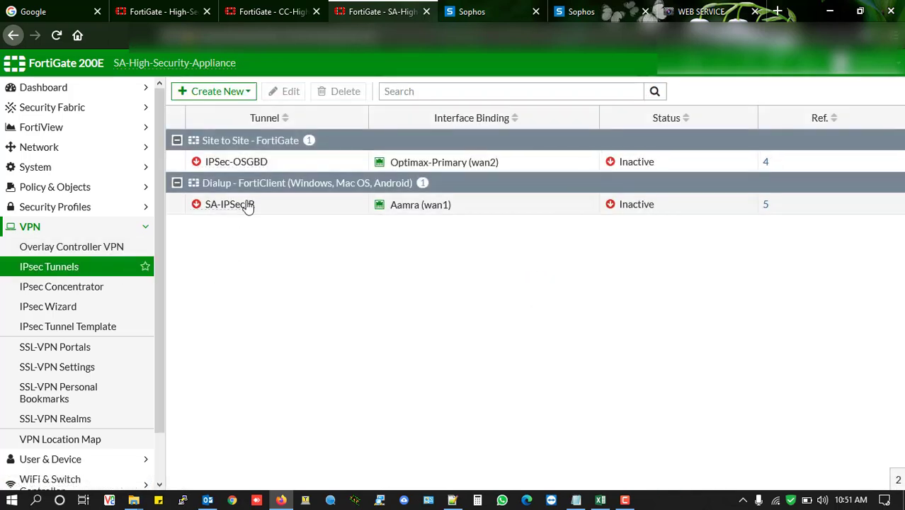
left_click(239, 167)
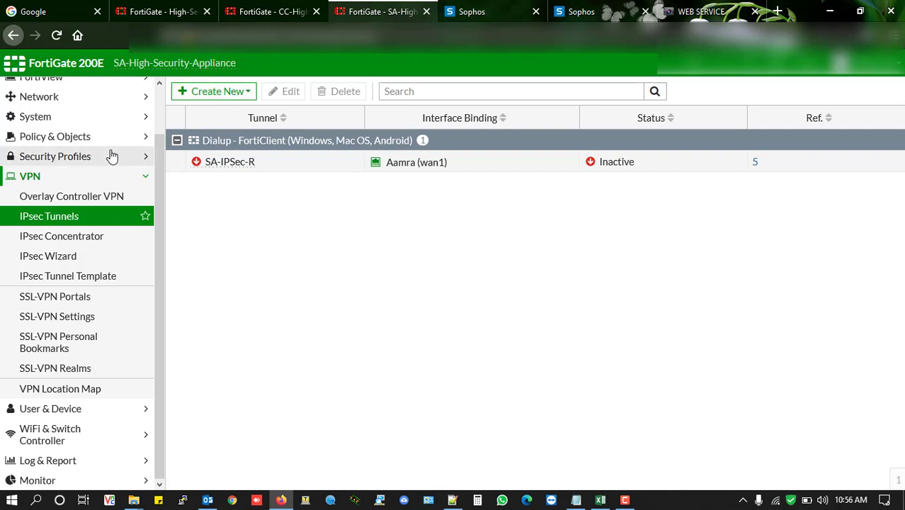
Start creating a new IPsec tunnel from the VPN section's IPsec Tunnels list
left_click(61, 176)
left_click(40, 230)
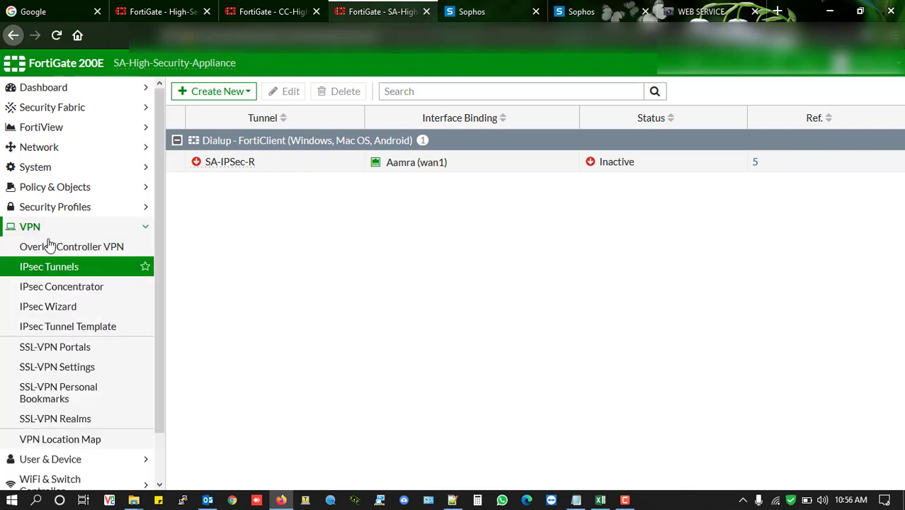
left_click(62, 274)
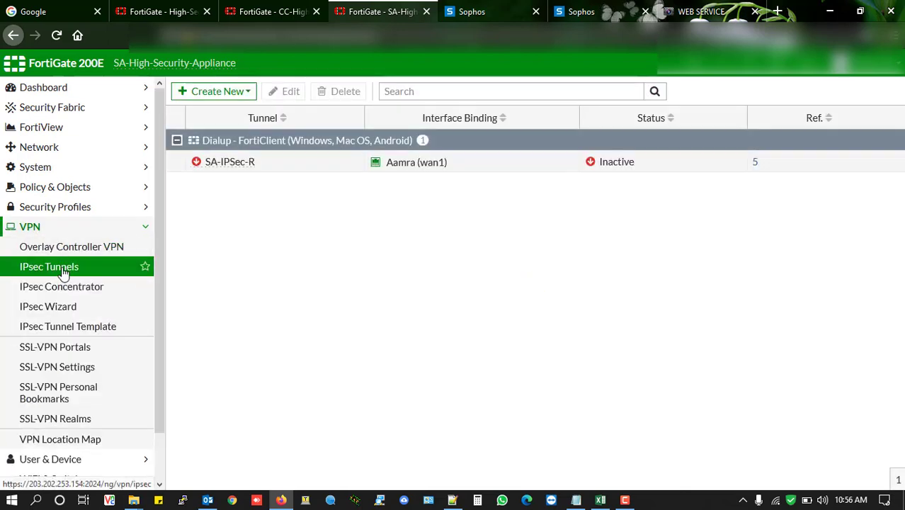
left_click(236, 95)
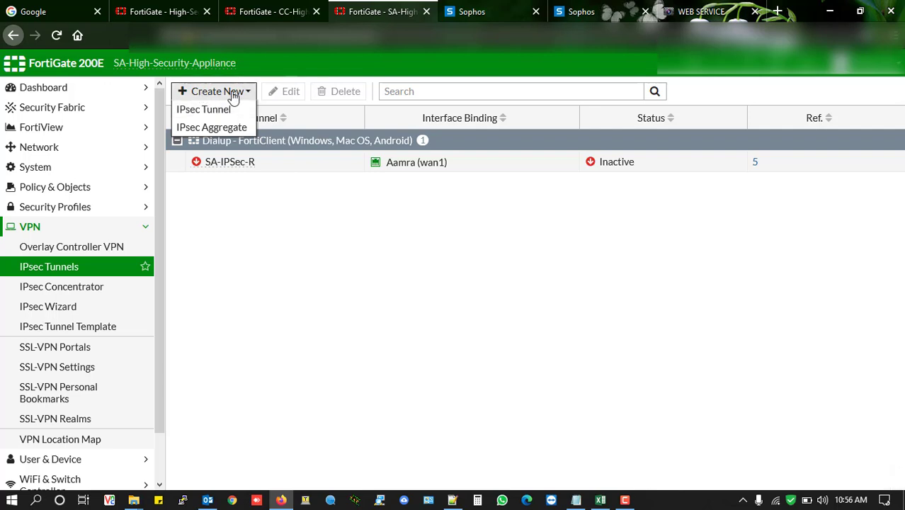
left_click(213, 110)
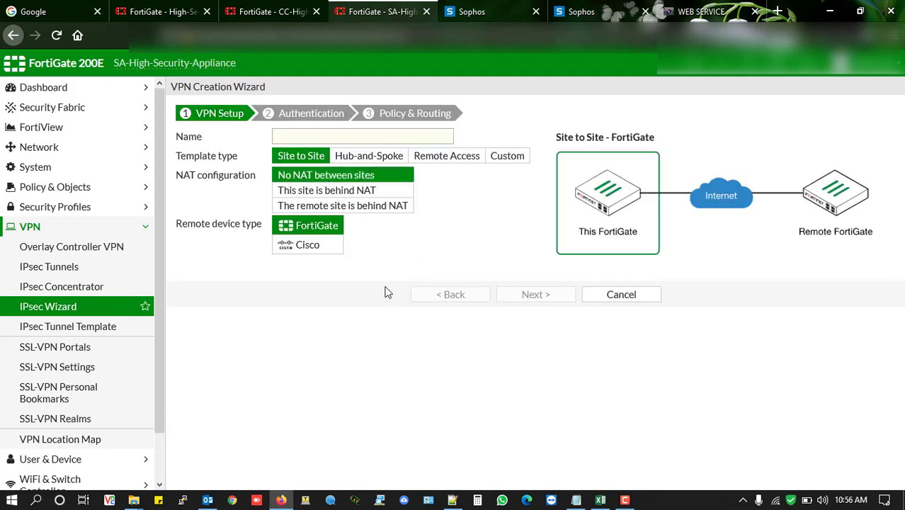
Name the site-to-site tunnel IPSec-OSGBD, set the remote device type to Cisco and proceed to the authentication settings
left_click(361, 134)
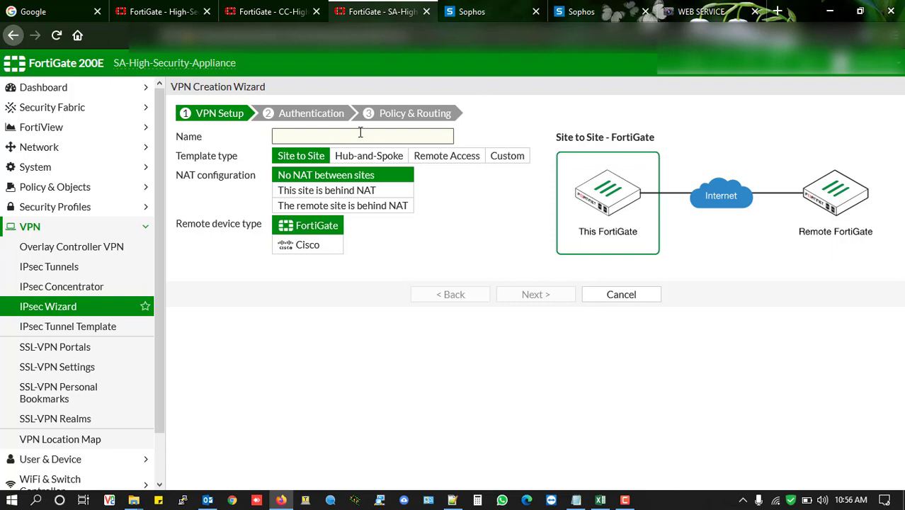
type("I")
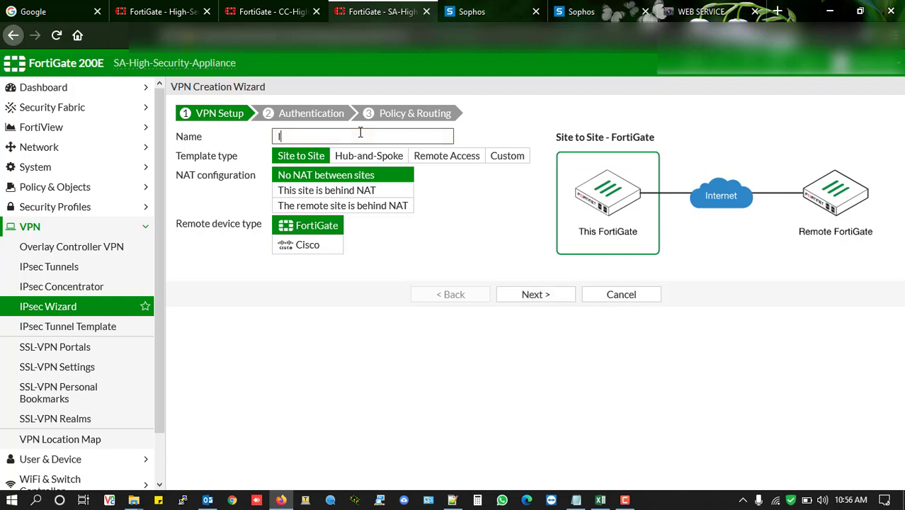
left_click(303, 250)
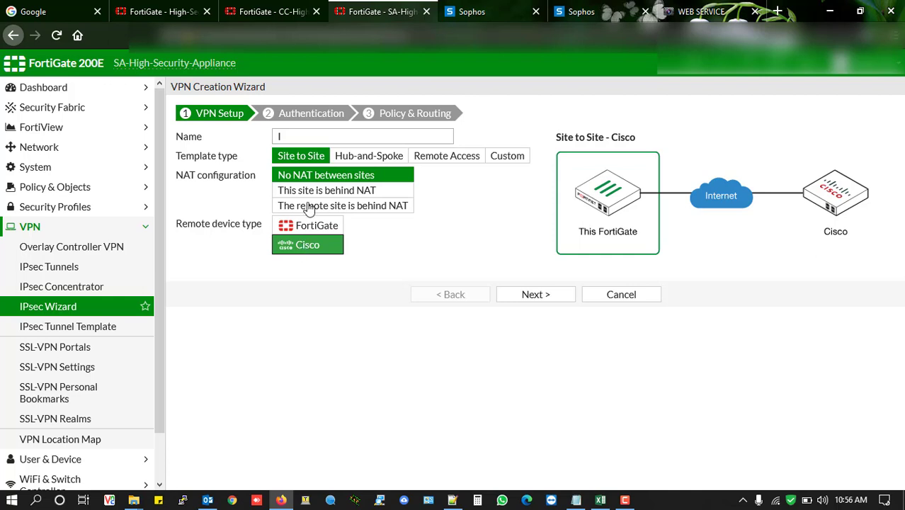
left_click(326, 137)
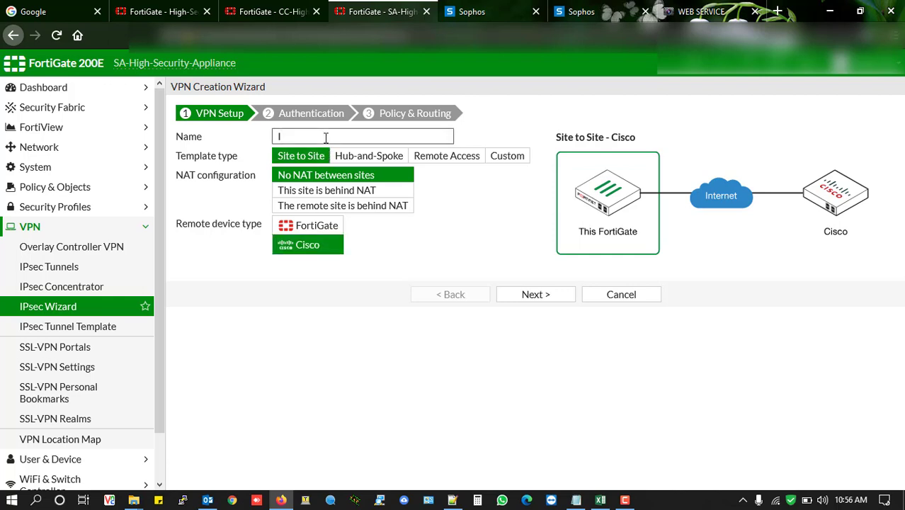
type("IPSec-OSGBD")
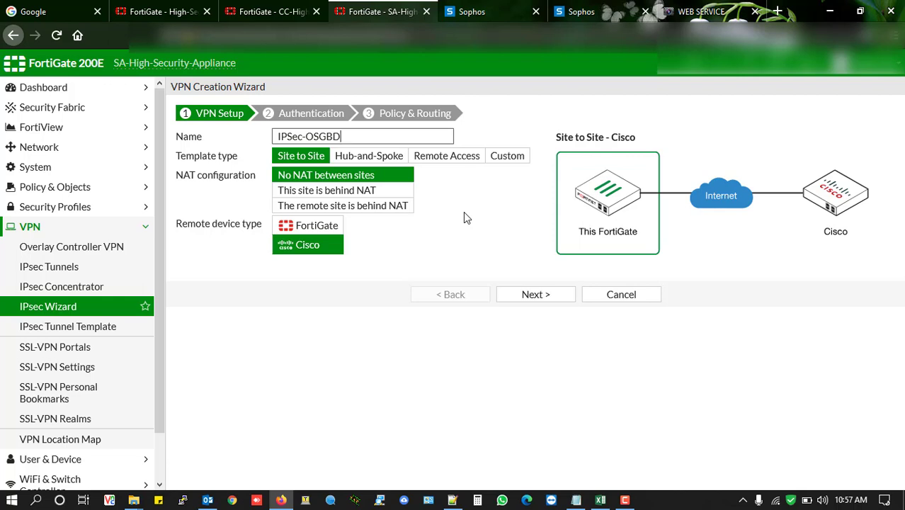
left_click(530, 296)
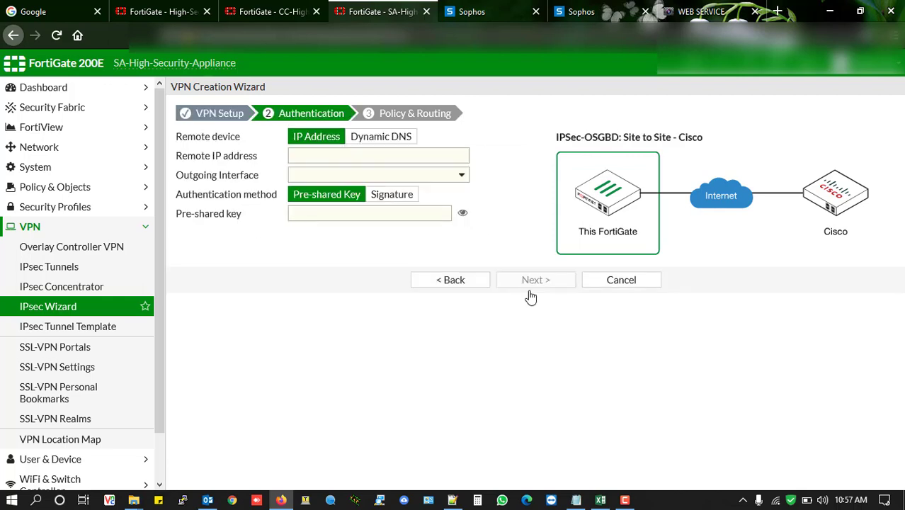
Copy the address on the Local-Public-IP line in Notepad++ into the remote IP address and set the outgoing interface to Optimax-Primary (wan2)
left_click(399, 157)
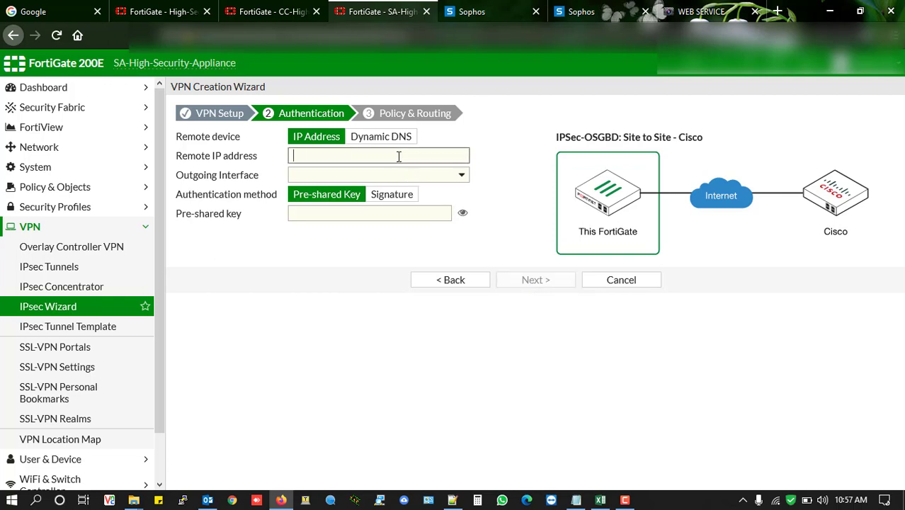
mouse_move(453, 502)
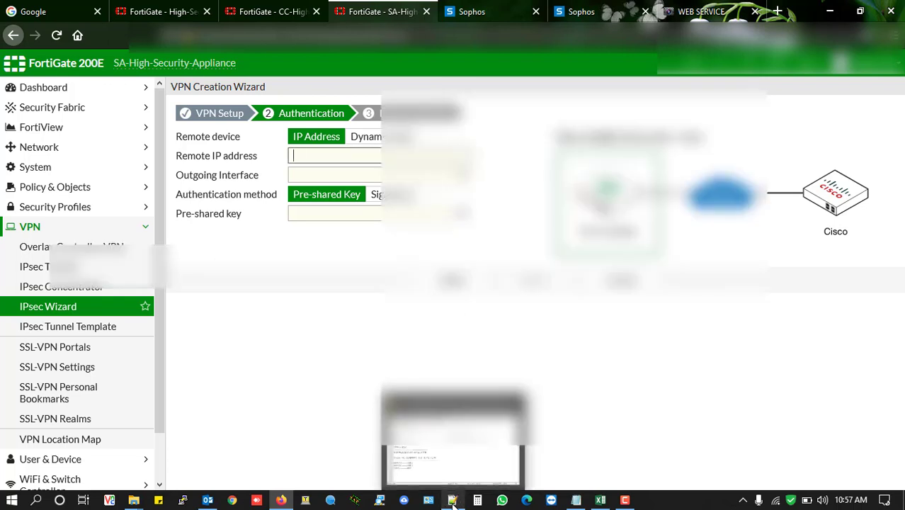
left_click(454, 501)
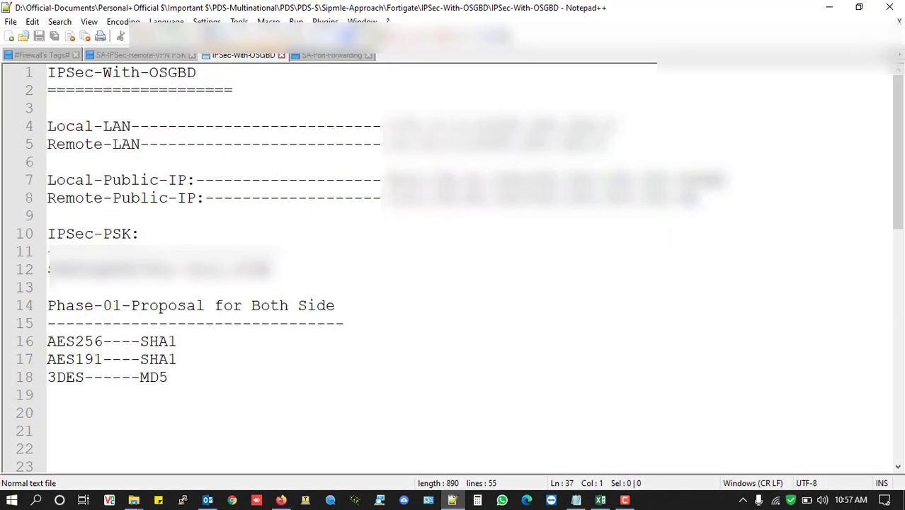
left_click_drag(388, 180, 518, 180)
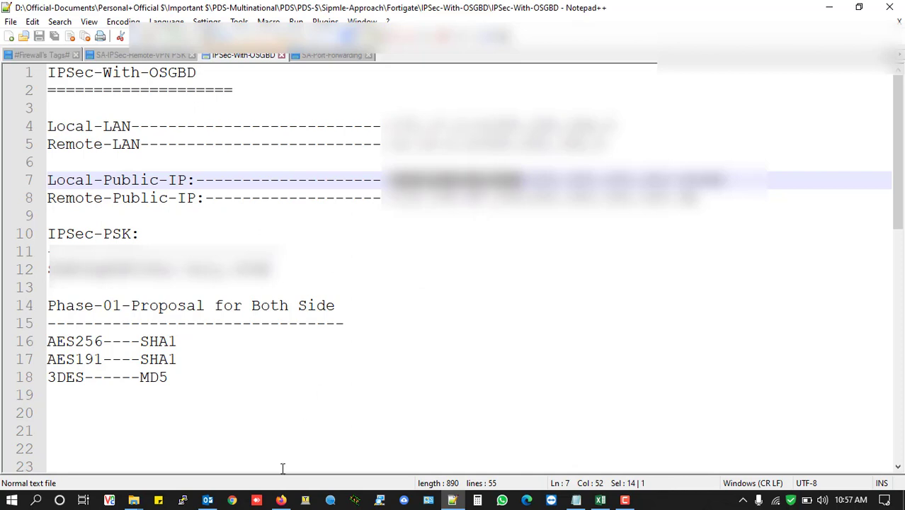
left_click(273, 507)
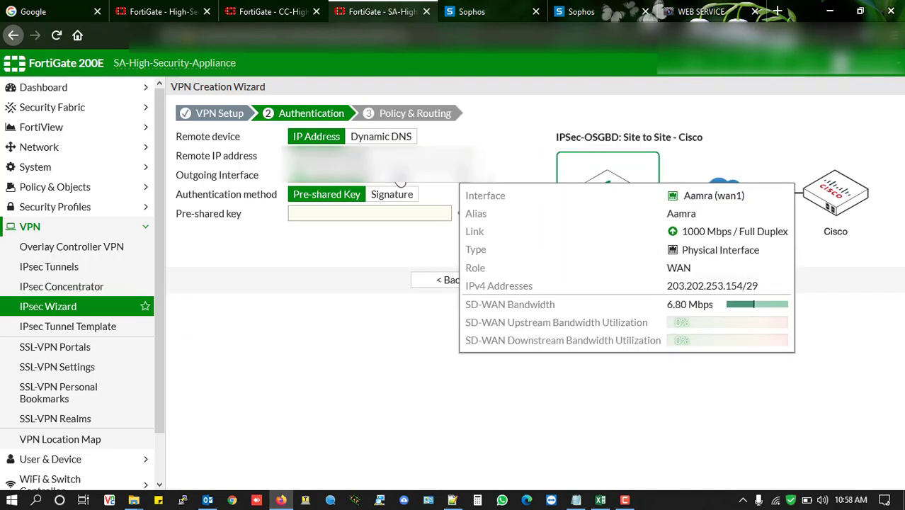
left_click(400, 180)
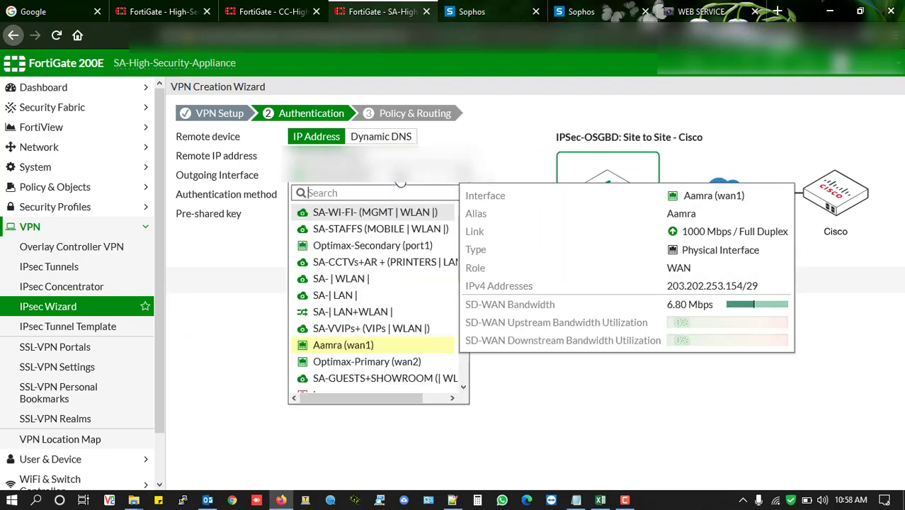
left_click(376, 369)
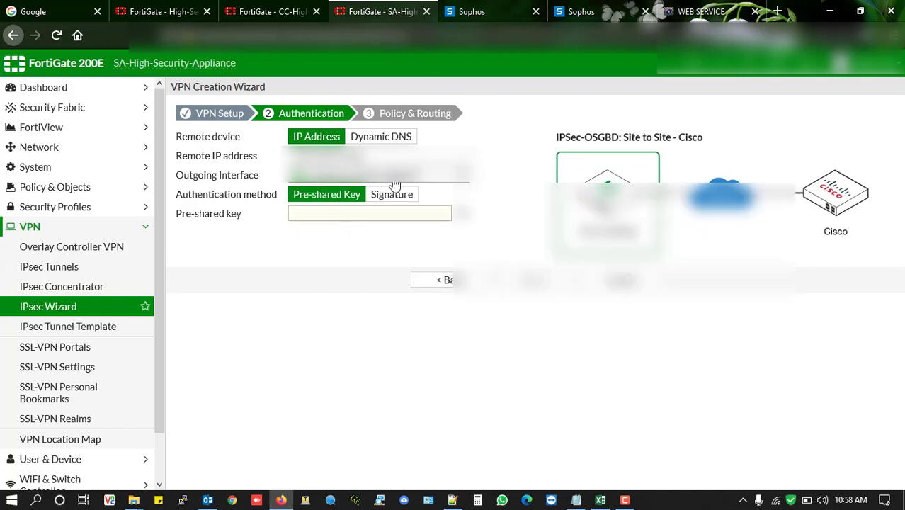
mouse_move(357, 186)
left_click(625, 502)
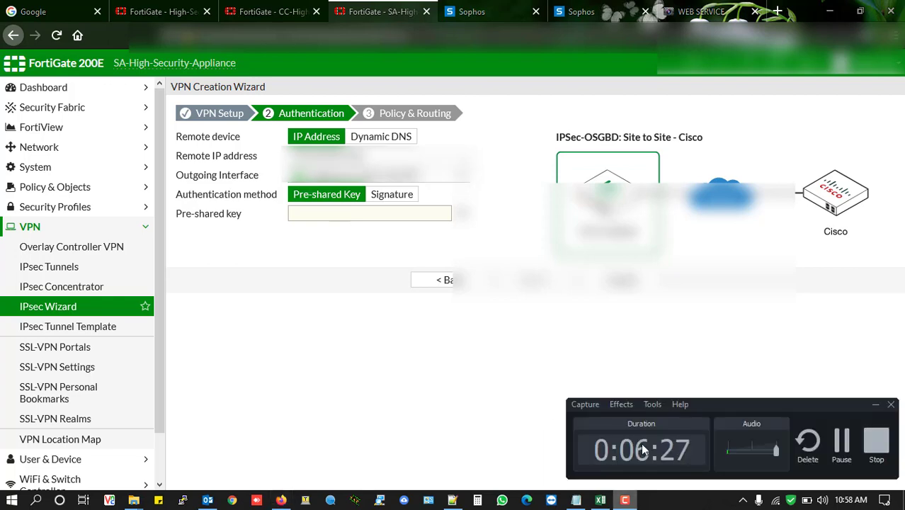
left_click(841, 442)
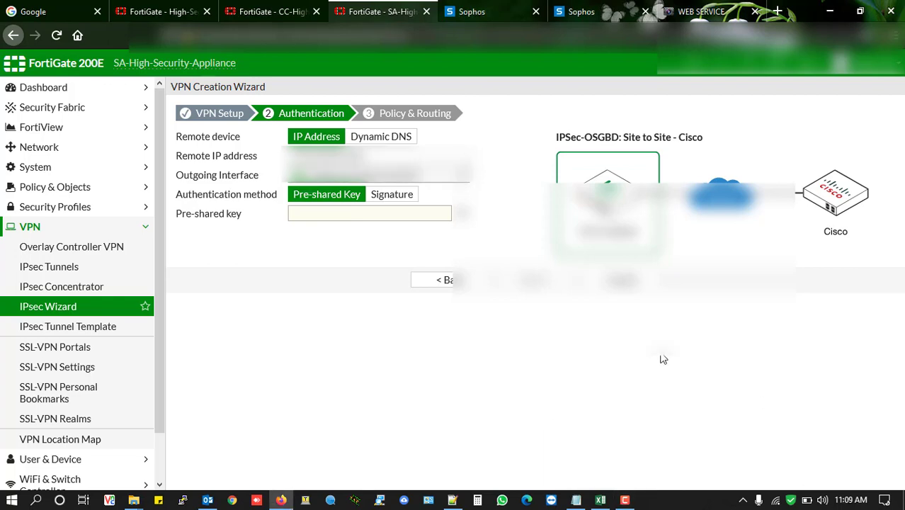
Copy the IPSec-PSK value from the Notepad++ notes into the wizard's pre-shared key and proceed to the policy and routing settings
left_click(453, 501)
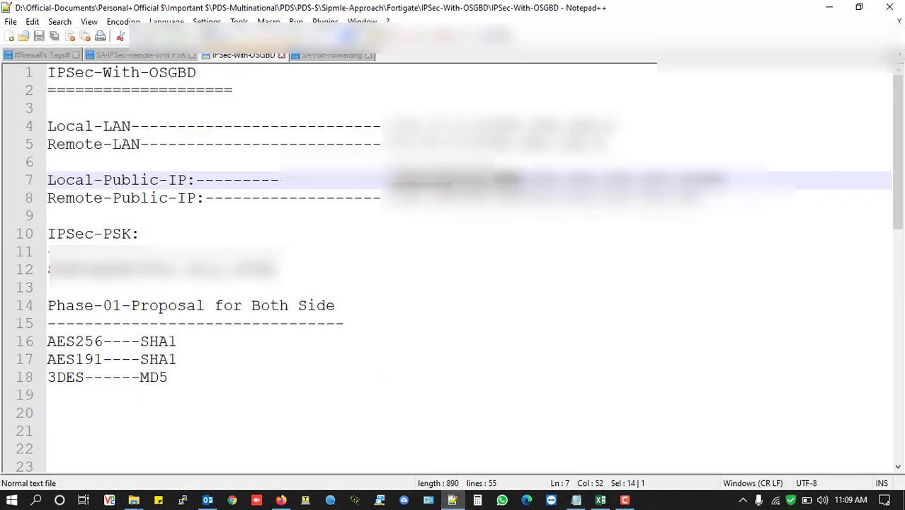
left_click_drag(269, 269, 37, 269)
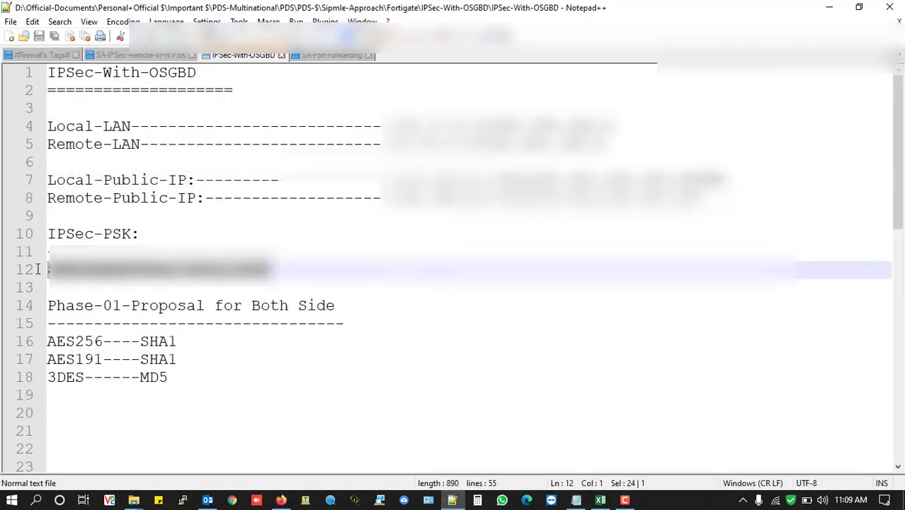
left_click(281, 502)
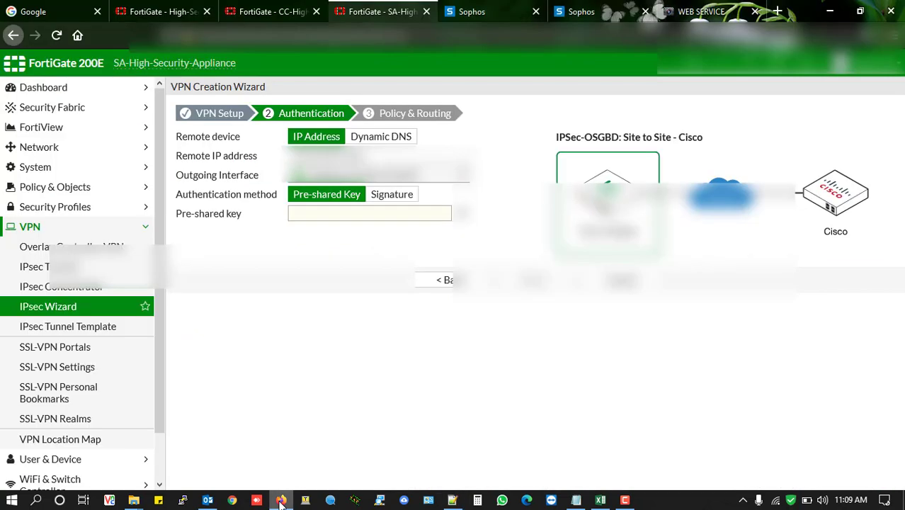
left_click(357, 213)
key("ctrl+v")
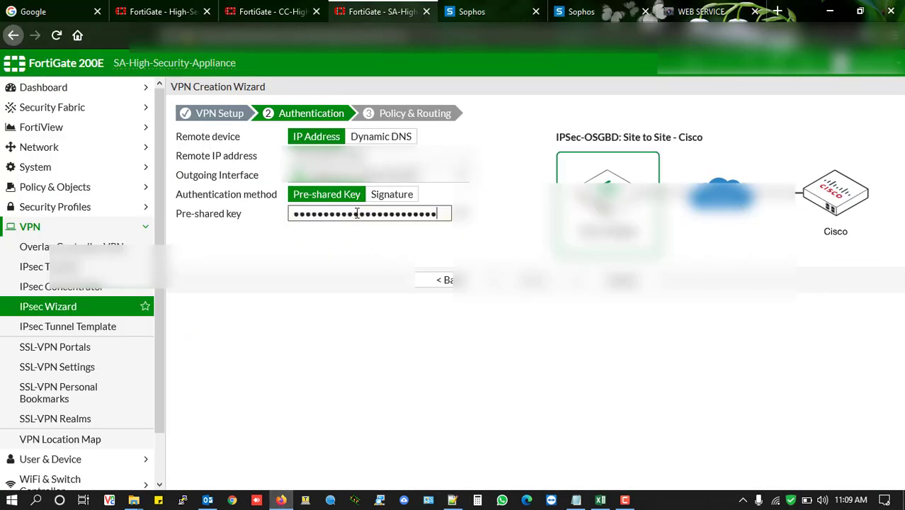
left_click(382, 265)
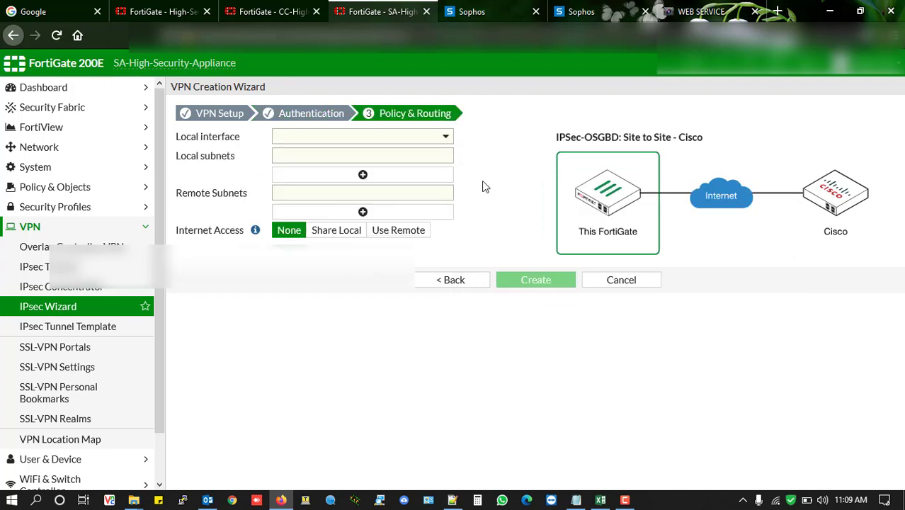
Set the local interface of the tunnel to SA- | LAN+WLAN |
left_click(443, 138)
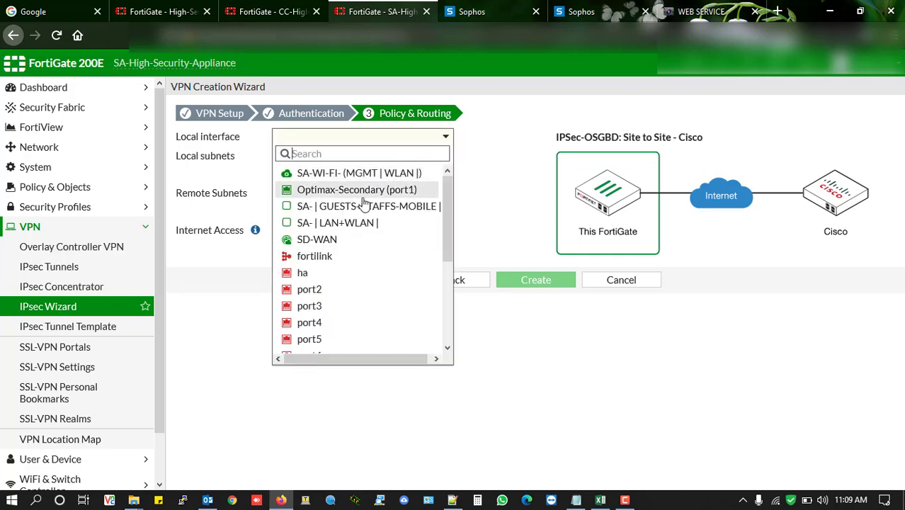
left_click(350, 224)
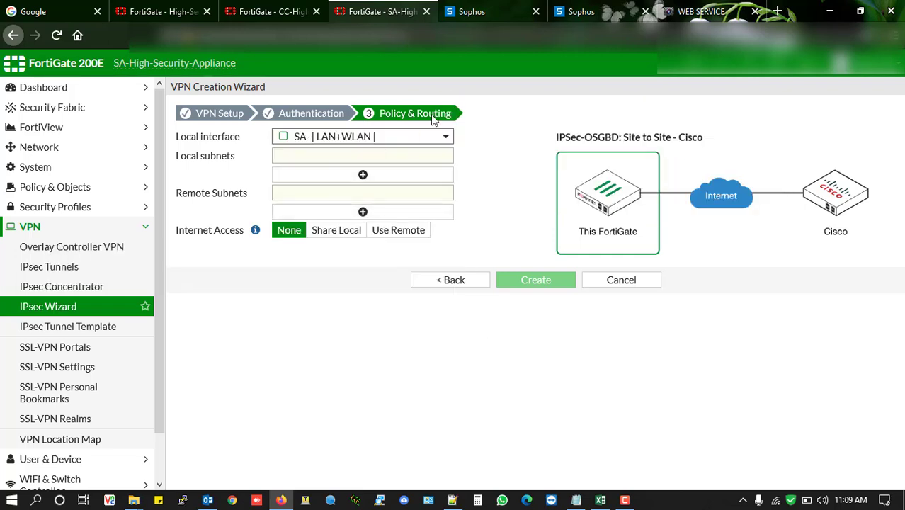
Copy the Local-LAN value from the Notepad++ notes into the wizard's local subnets as 172.17.0.0/255.255.224.0
left_click(371, 155)
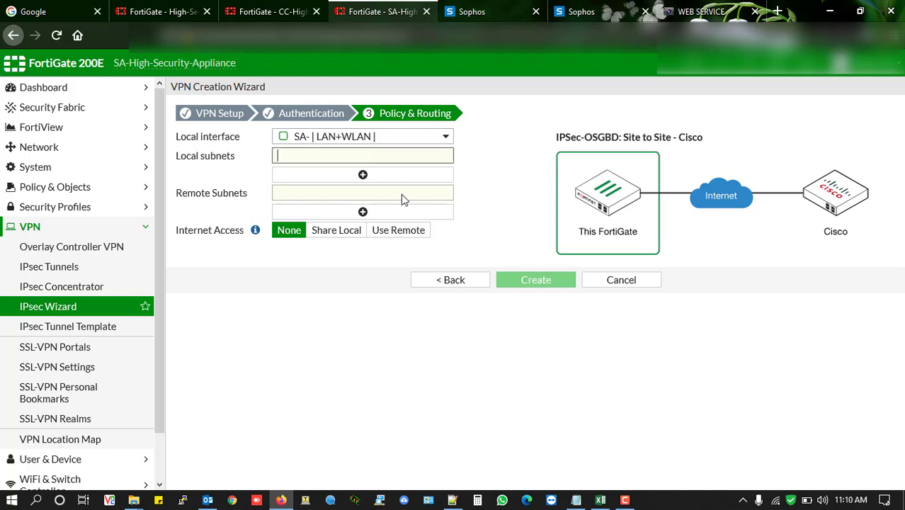
left_click(452, 500)
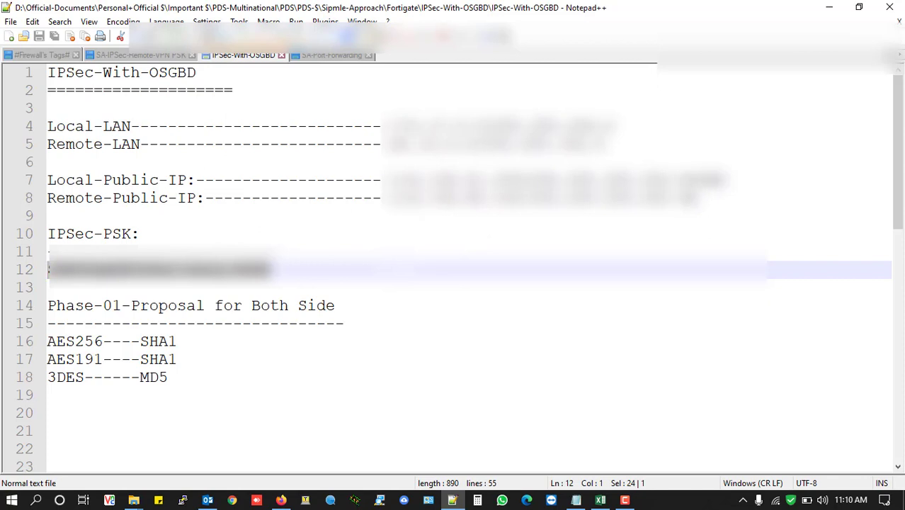
left_click_drag(390, 127, 651, 125)
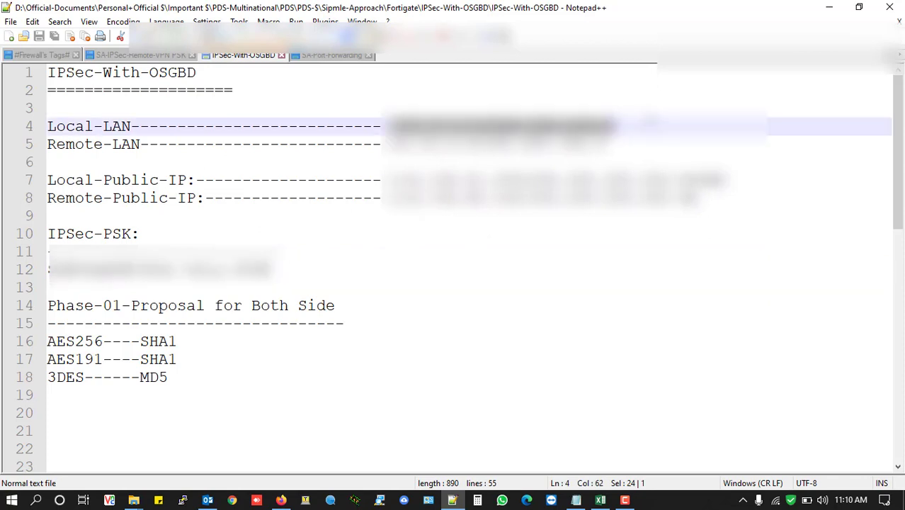
left_click(281, 500)
left_click(367, 157)
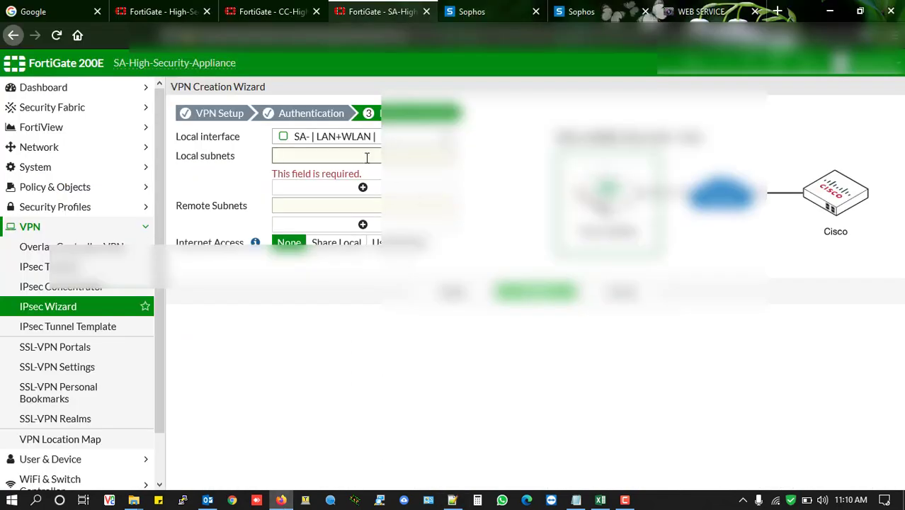
type("172.17.0.0/255.255.224.0")
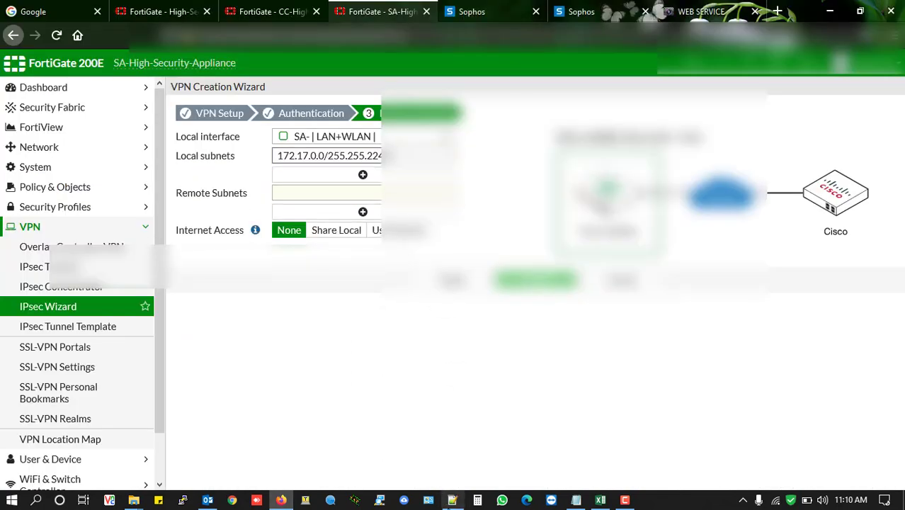
Copy the Remote-LAN value from the Notepad++ notes into the remote subnets as 10.10.0.0/255.255.192.0 and create the VPN
left_click(452, 501)
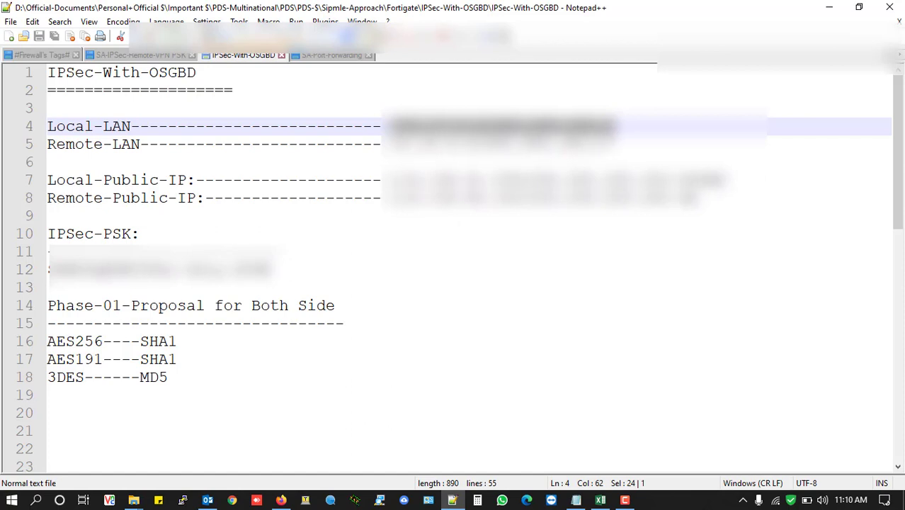
left_click_drag(608, 143, 390, 144)
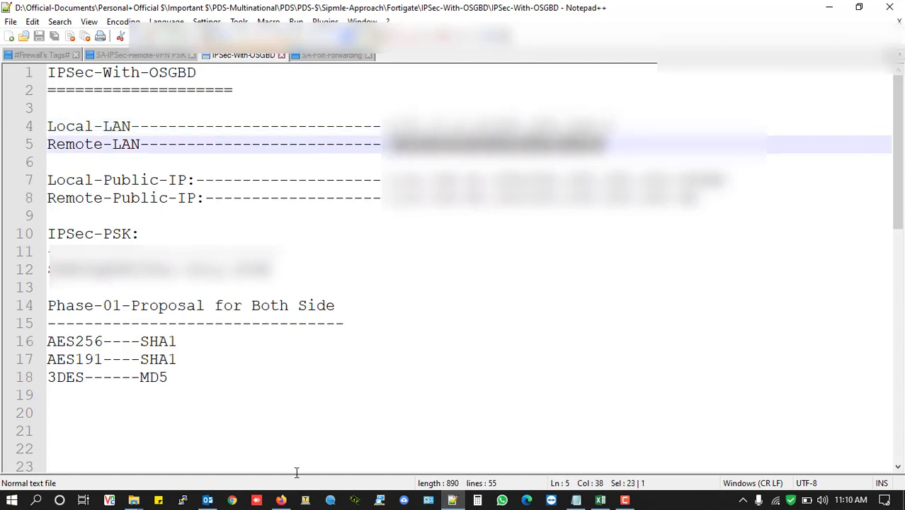
left_click(281, 500)
left_click(356, 193)
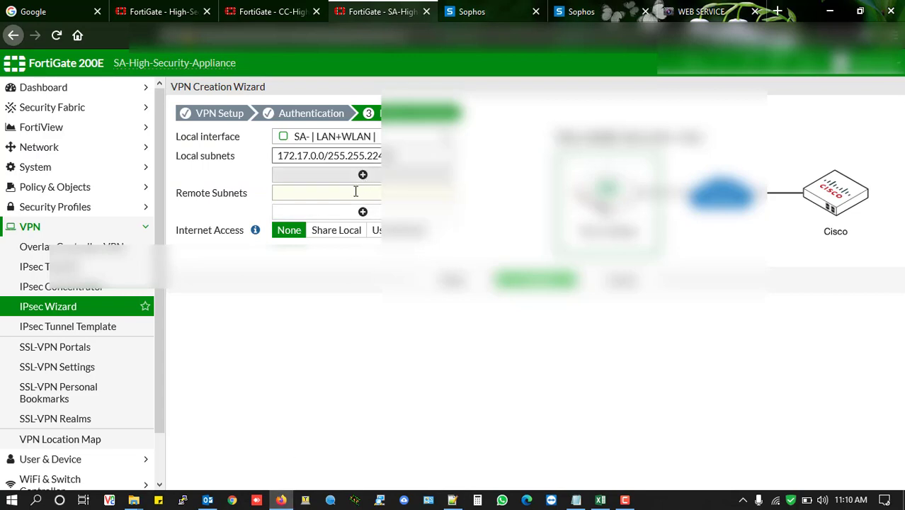
type("10.10.0.0/255.255.192.0")
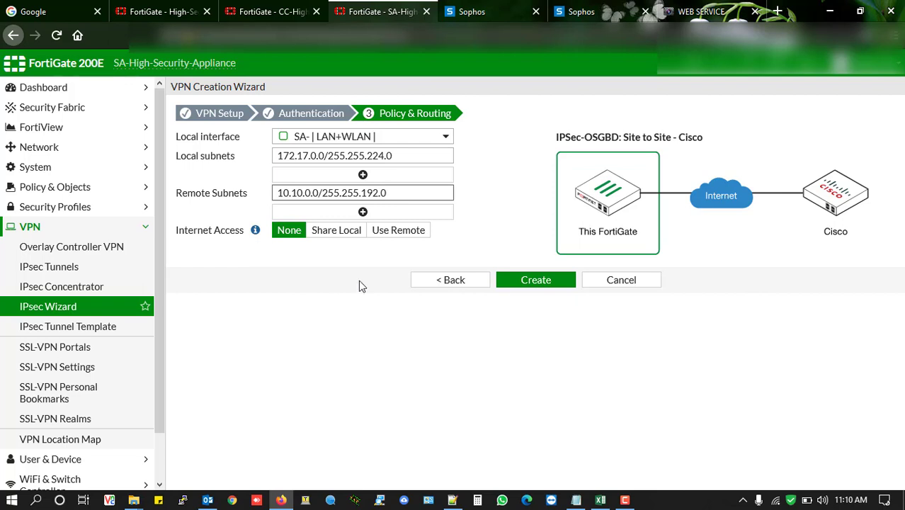
left_click(526, 281)
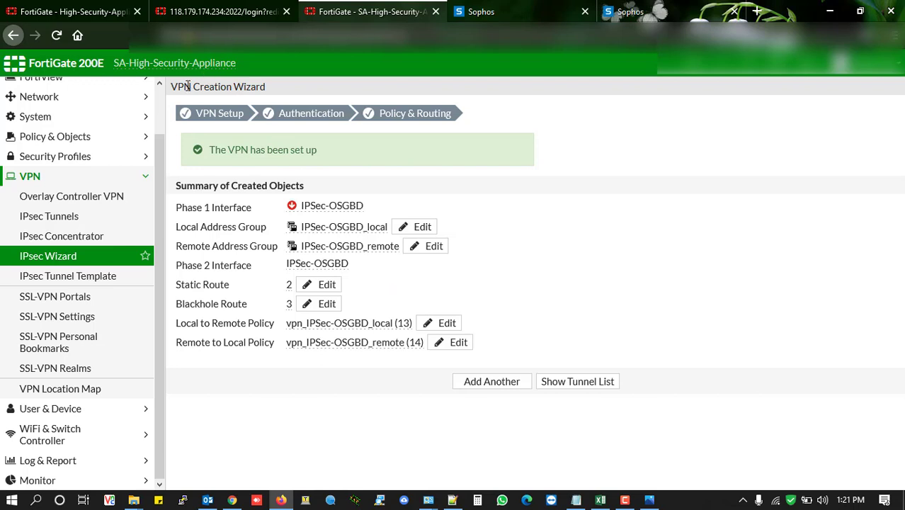
Review the destination and interface of the static route created for the tunnel, leaving it without changes
left_click(322, 286)
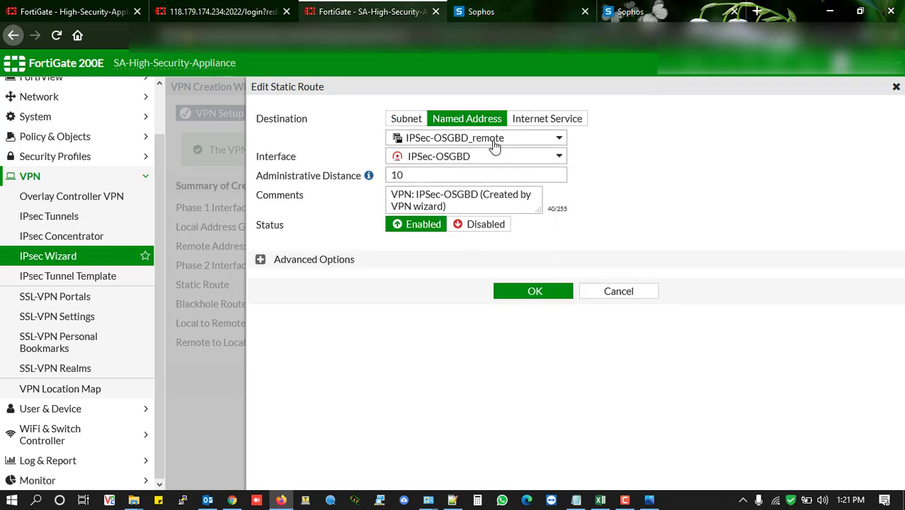
mouse_move(506, 154)
left_click(623, 291)
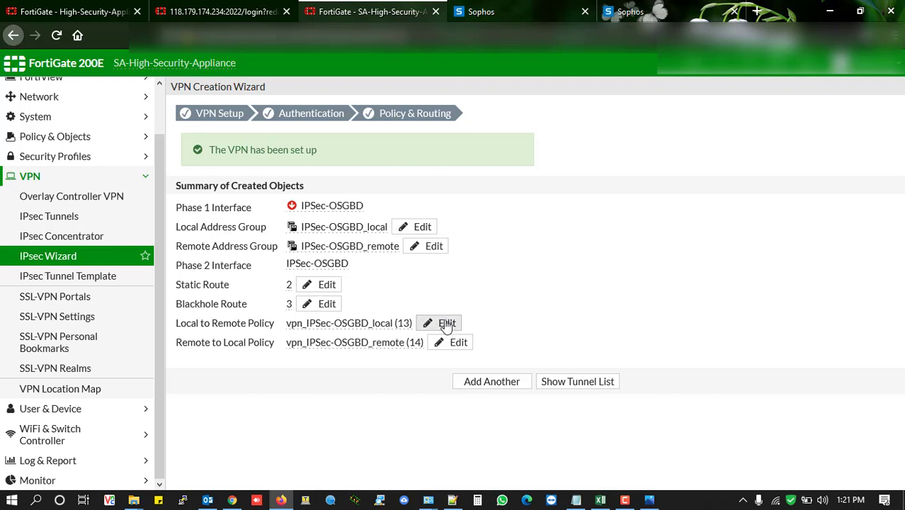
Open the local-to-remote policy for editing and rename it SA-LAN <|> IPSec-OSGBD
mouse_move(358, 323)
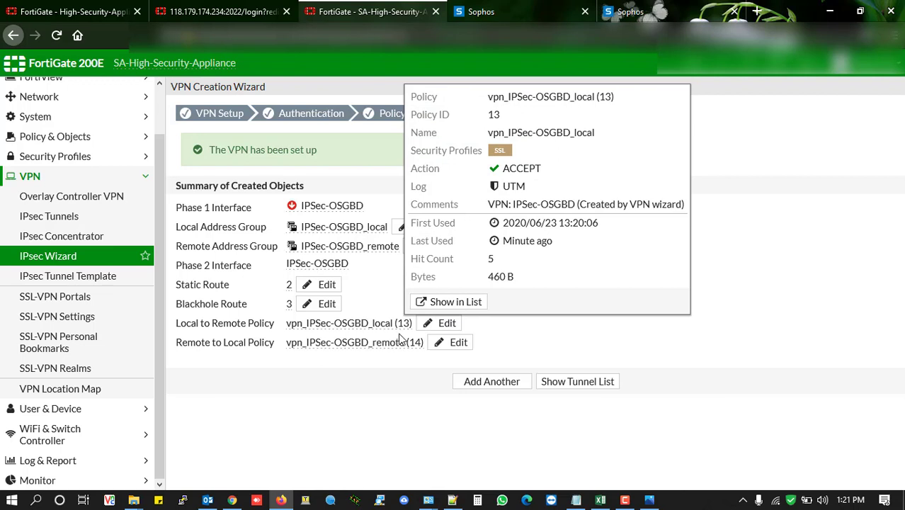
left_click(446, 324)
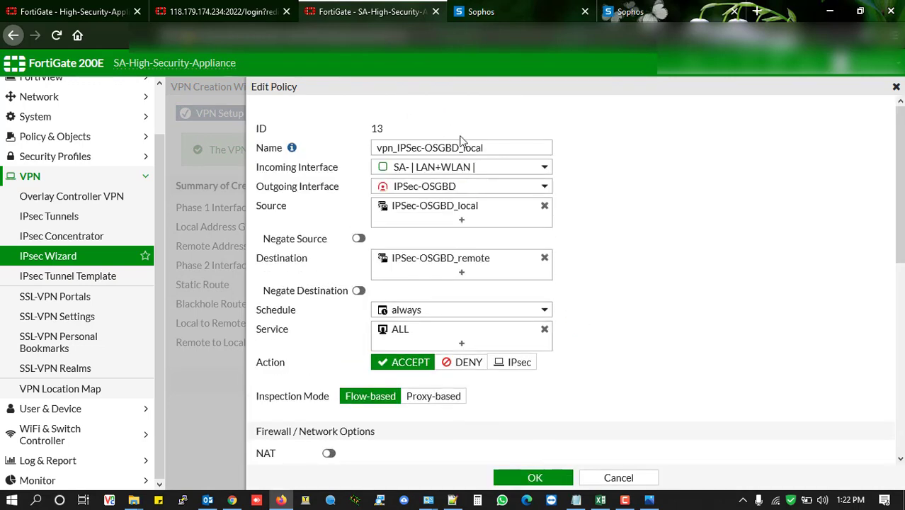
left_click(400, 148)
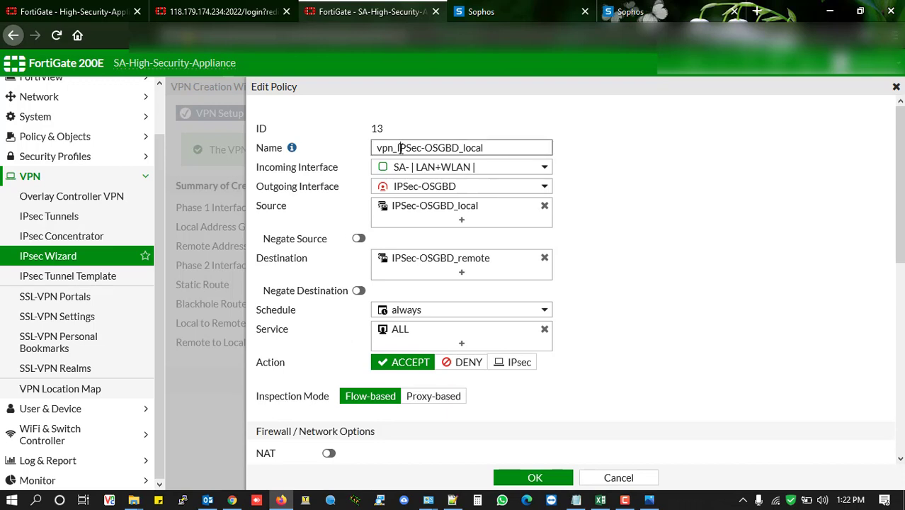
key("BackSpace")
key("BackSpace")
key("BackSpace")
key("BackSpace")
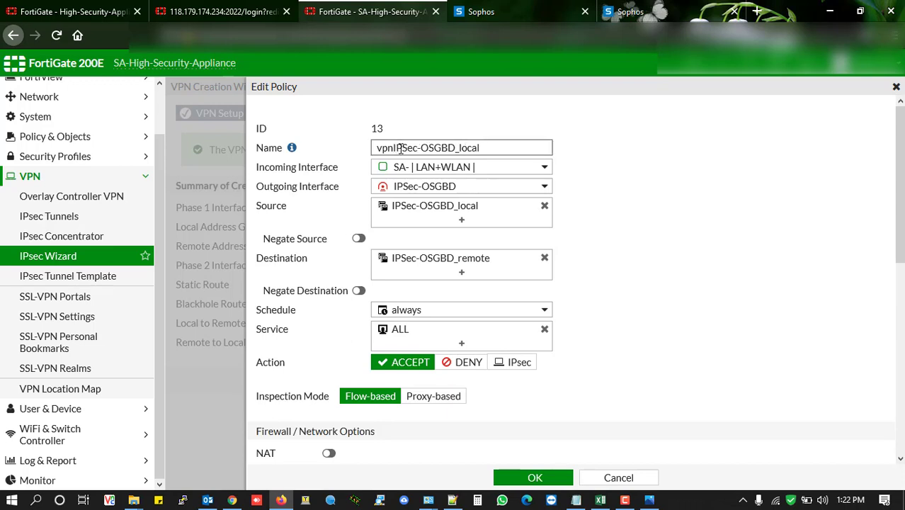
key("Right")
key("Right")
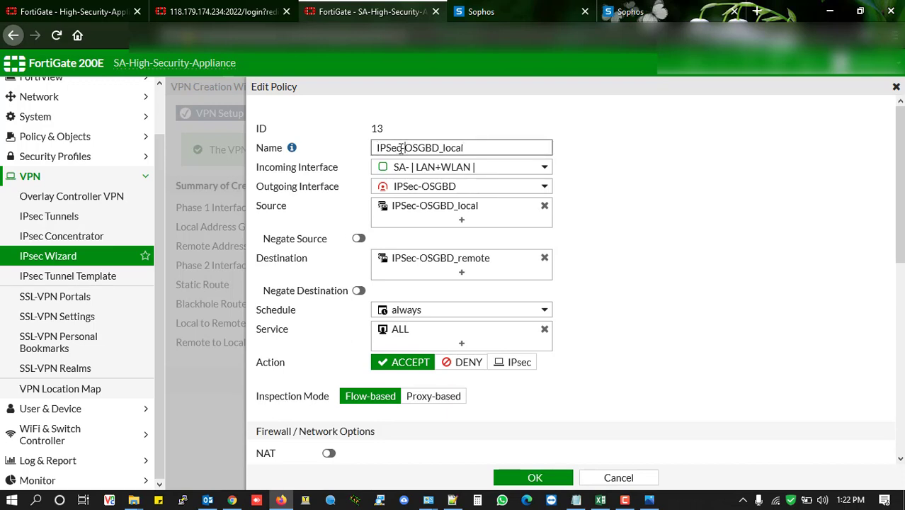
key("End")
key("BackSpace")
key("BackSpace")
key("BackSpace")
key("BackSpace")
key("BackSpace")
key("BackSpace")
type("|>")
type("<")
left_click_drag(441, 148, 351, 147)
key("ctrl+c")
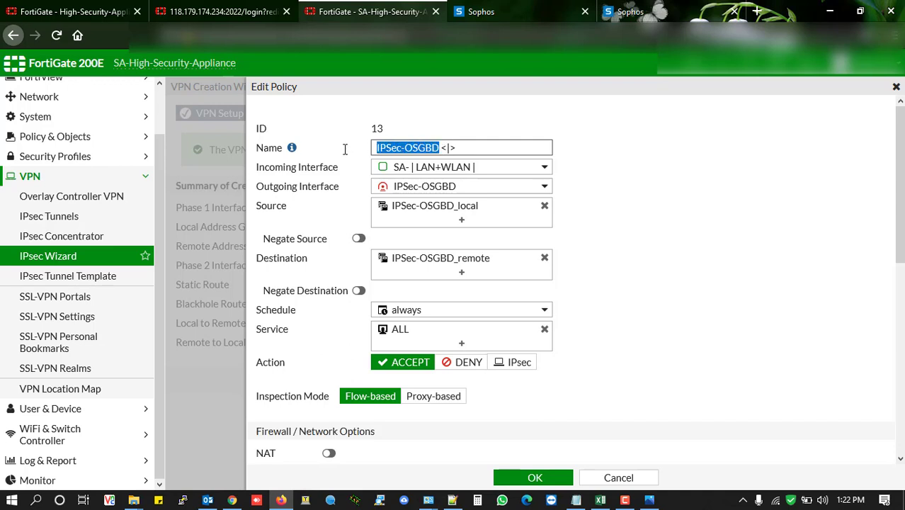
left_click(477, 147)
key("ctrl+v")
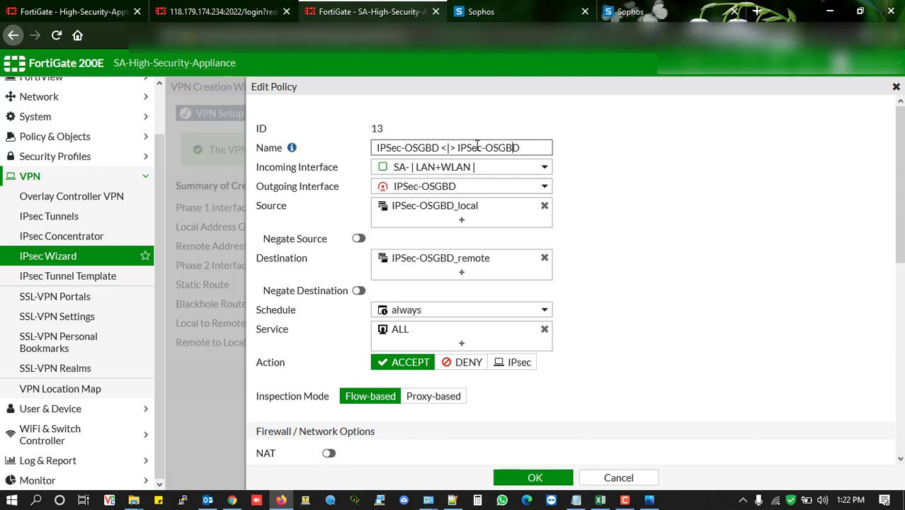
key("Left")
key("Left")
key("Left")
key("Left")
key("Left")
key("Left")
key("Left")
key("Left")
key("Left")
key("Left")
key("Left")
key("Left")
key("Left")
key("Left")
key("Left")
key("Left")
key("BackSpace")
key("BackSpace")
key("BackSpace")
key("BackSpace")
key("BackSpace")
key("BackSpace")
key("BackSpace")
key("BackSpace")
key("BackSpace")
key("BackSpace")
key("BackSpace")
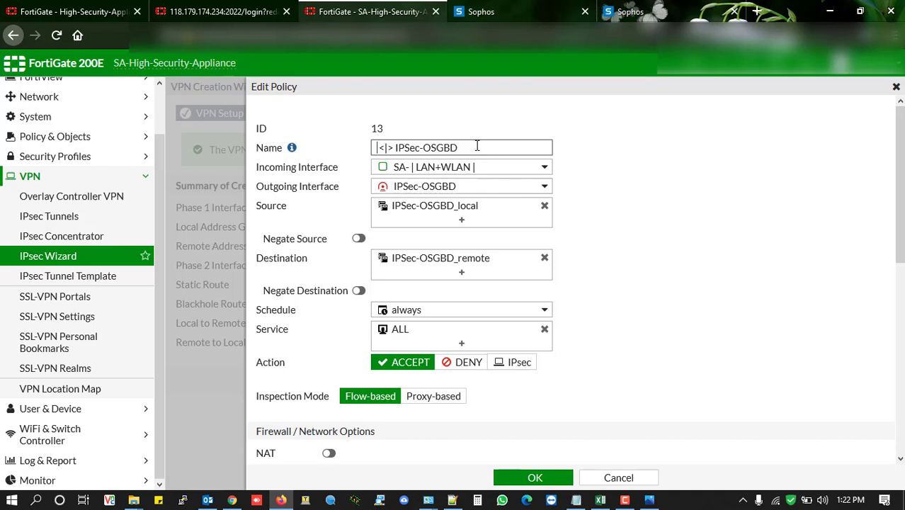
type("SA- ")
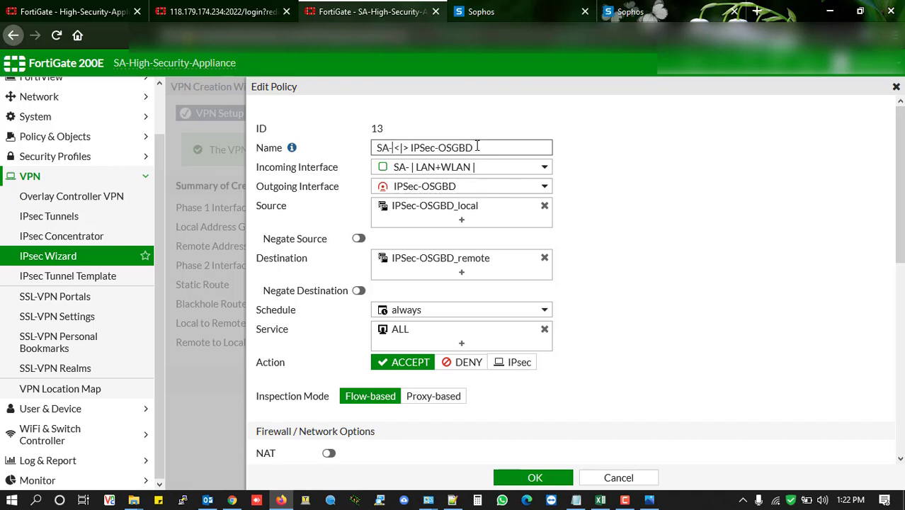
type("LAN")
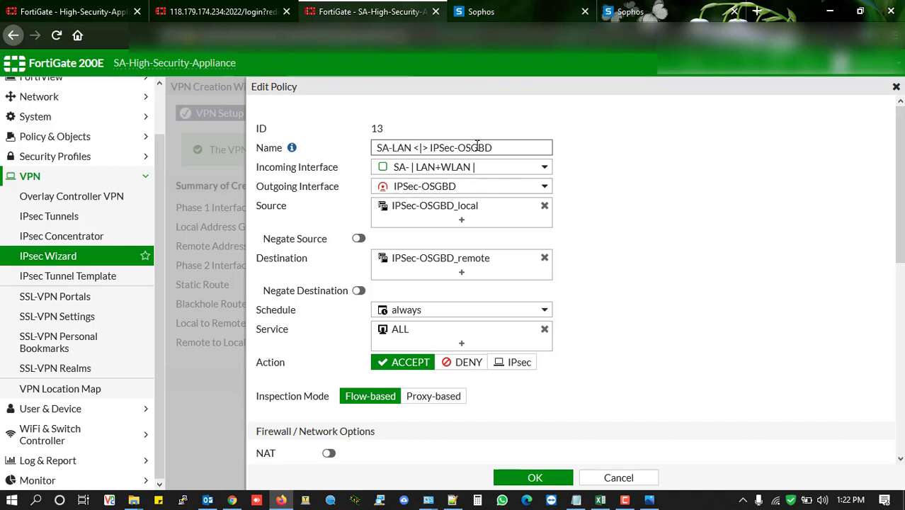
Enable AntiVirus with the default profile on the policy and set its SSL inspection to SA | SSL
scroll(612, 199, "down", 1)
scroll(612, 199, "down", 5)
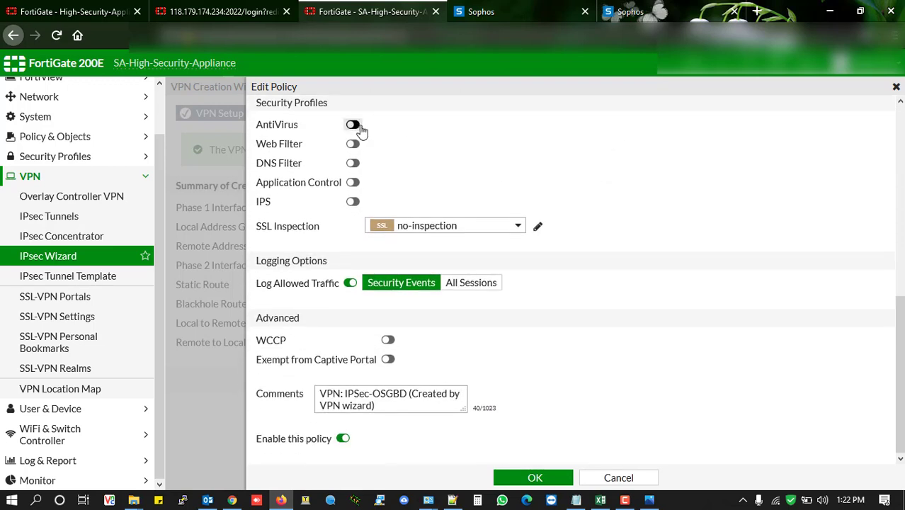
left_click(358, 129)
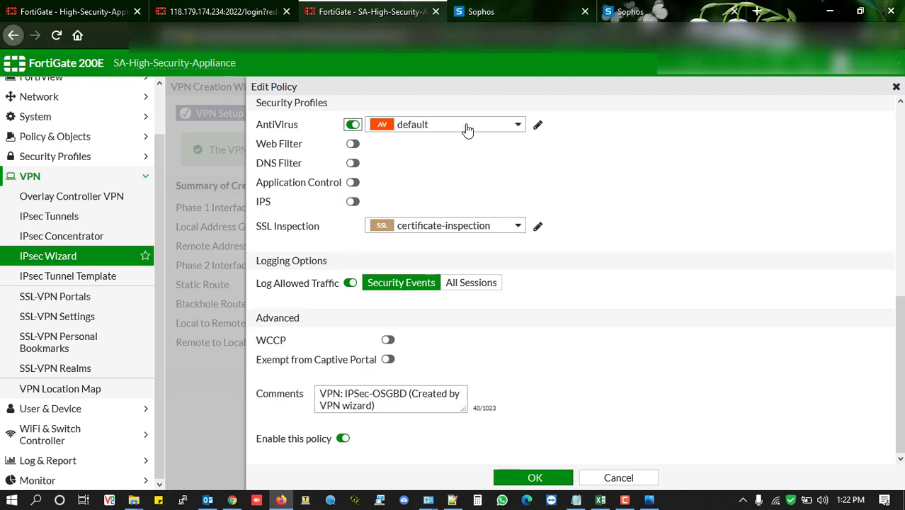
left_click(469, 125)
left_click(701, 142)
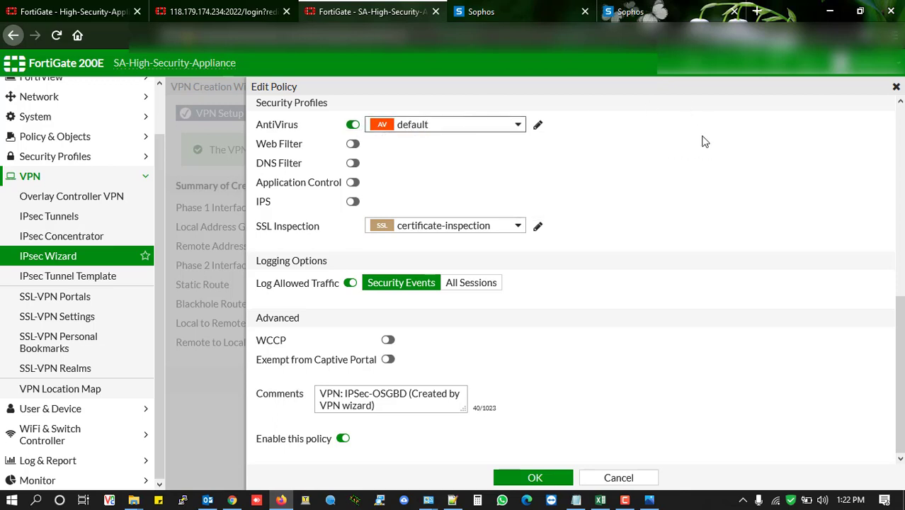
left_click(476, 230)
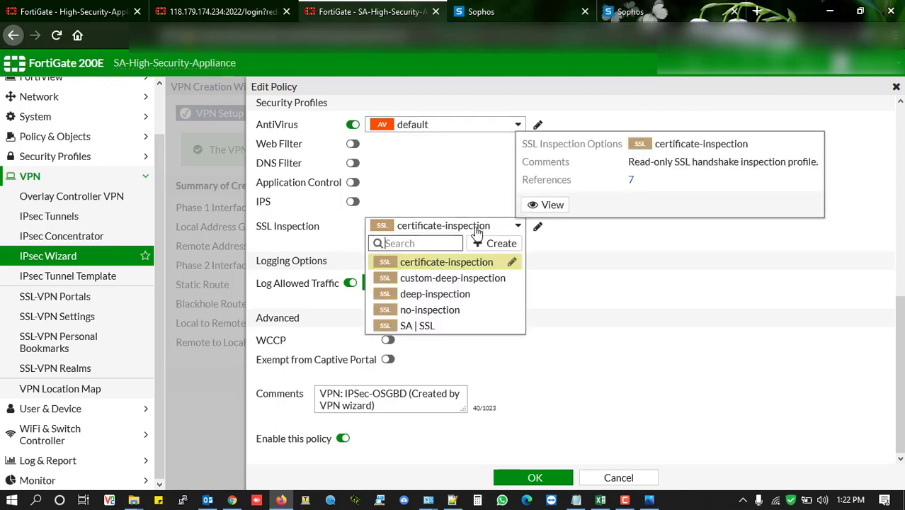
left_click(425, 325)
scroll(537, 334, "up", 2)
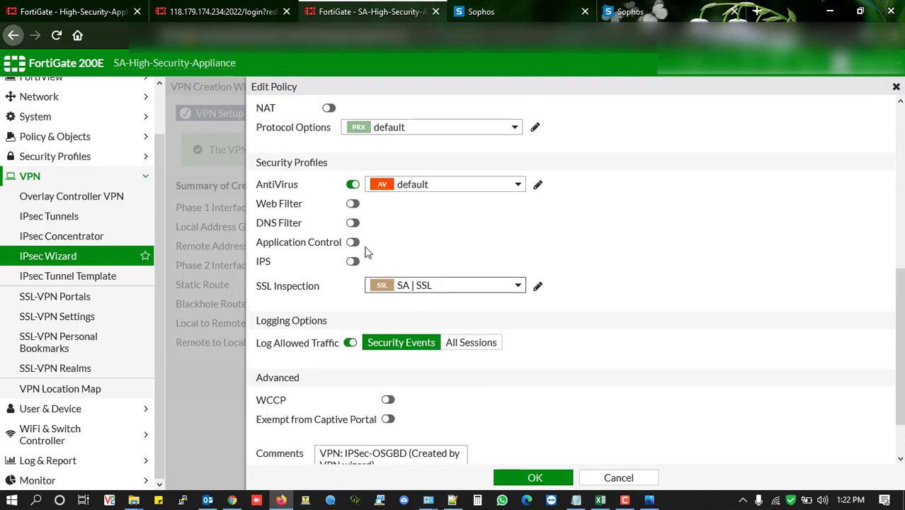
left_click(353, 262)
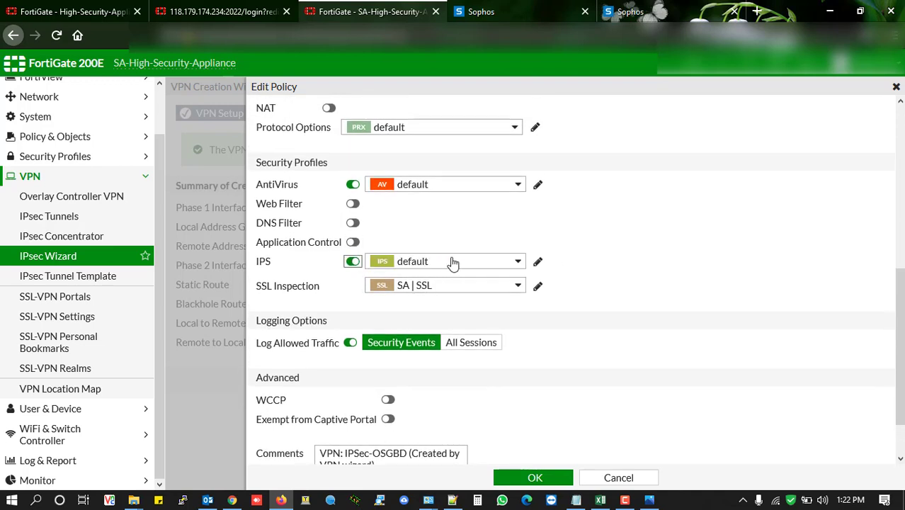
left_click(352, 262)
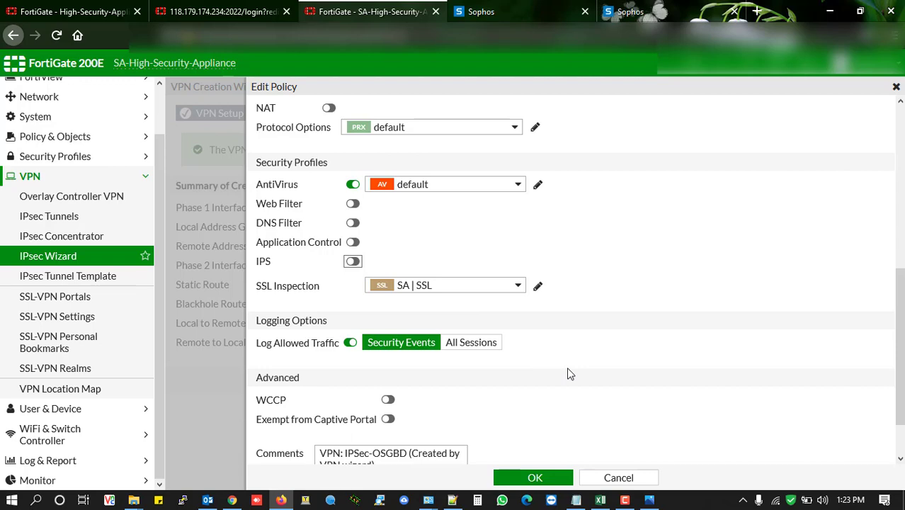
Check the policy's name, interfaces and addresses, and save the local-to-remote policy
scroll(570, 373, "up", 5)
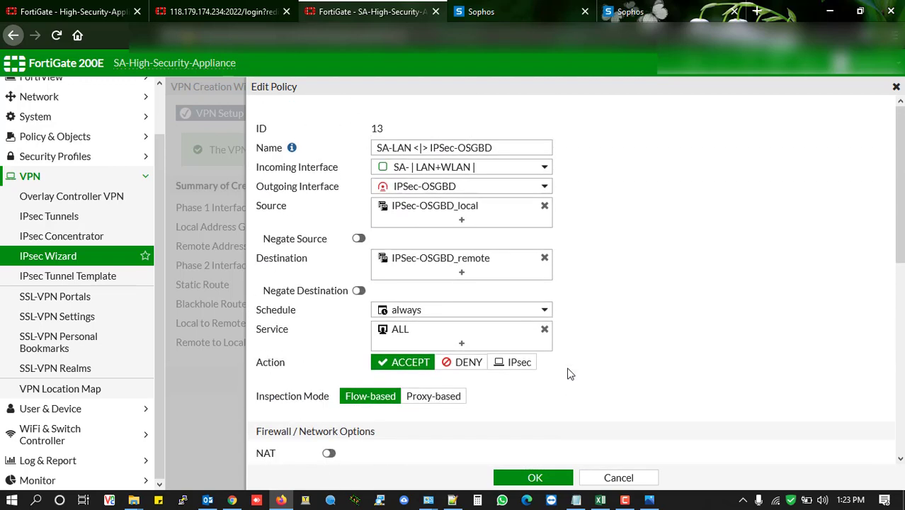
left_click(537, 475)
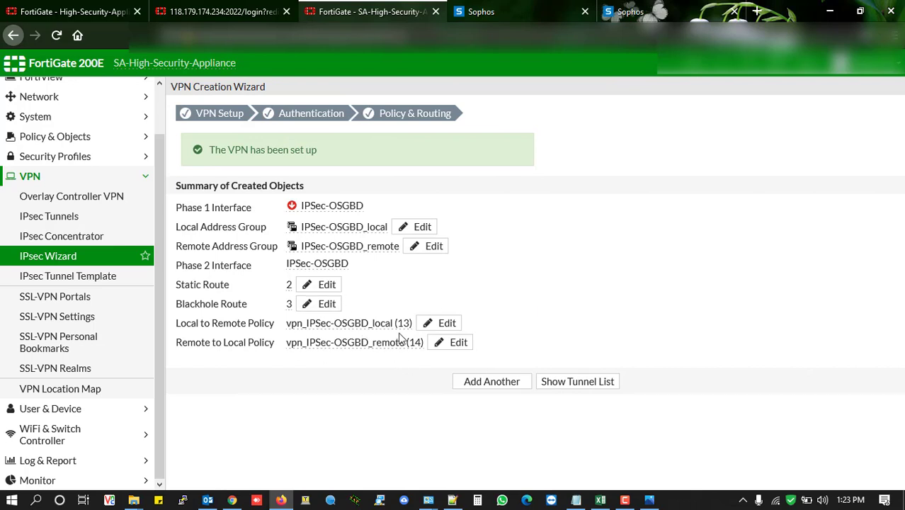
Open the policy from SA- | LAN+WLAN | to IPSec-OSGBD in the IPv4 policy list and review its security profile settings
left_click(62, 138)
left_click(60, 157)
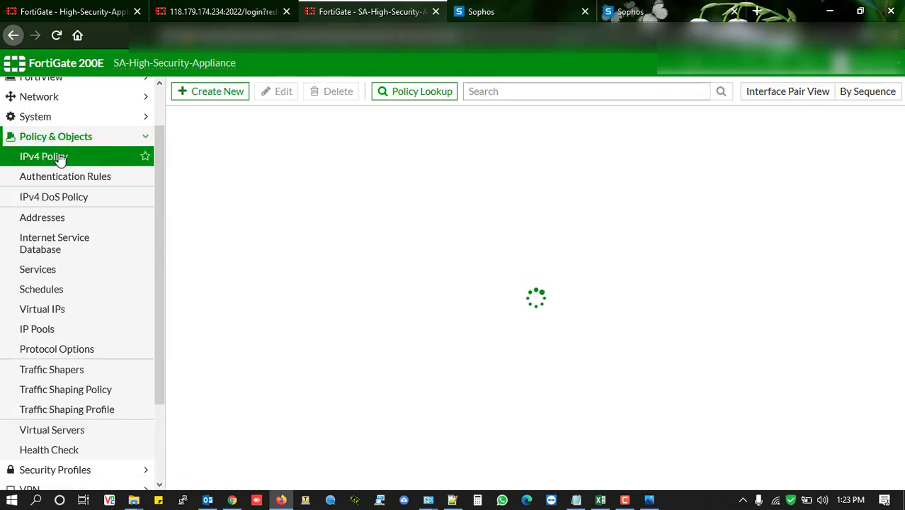
scroll(408, 273, "down", 5)
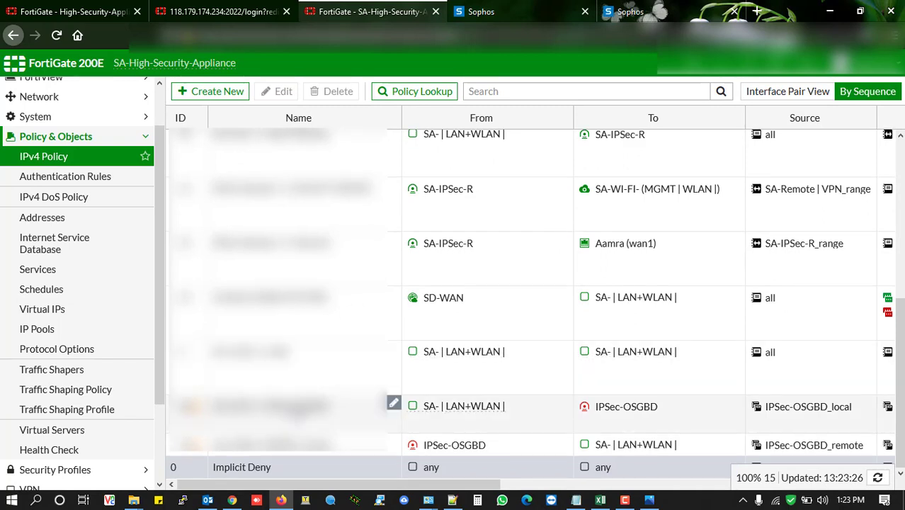
left_click(292, 409)
double_click(323, 413)
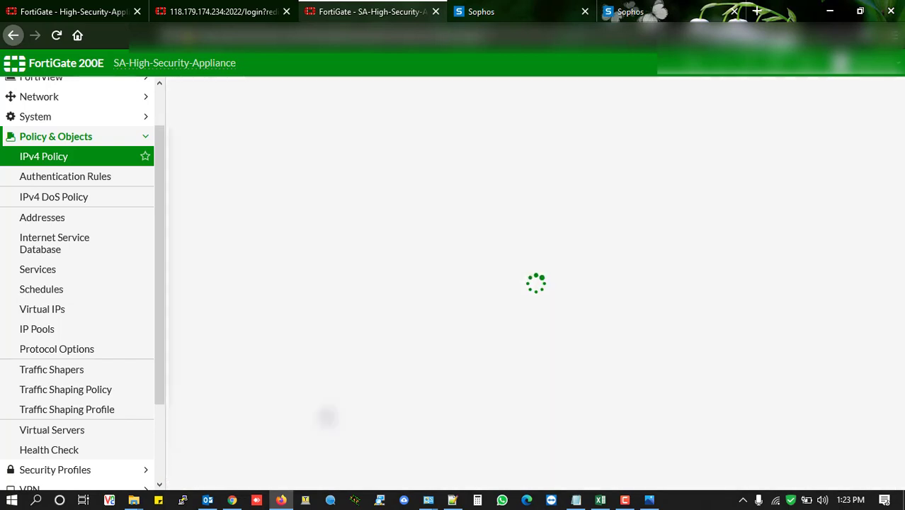
scroll(498, 267, "down", 10)
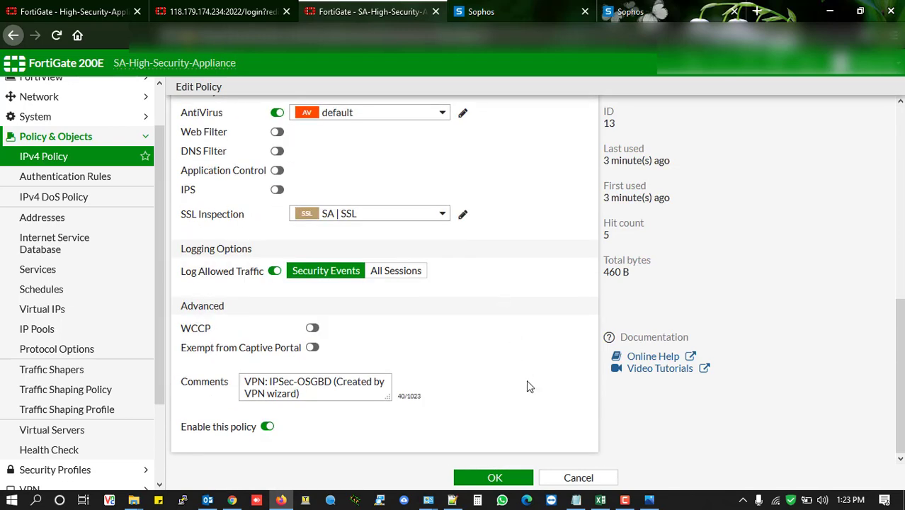
Leave the local-to-remote policy without saving, and rename the policy from IPSec-OSGBD to SA- | LAN+WLAN | as IPSec-OSGBD <|> SA-LAN
left_click(573, 481)
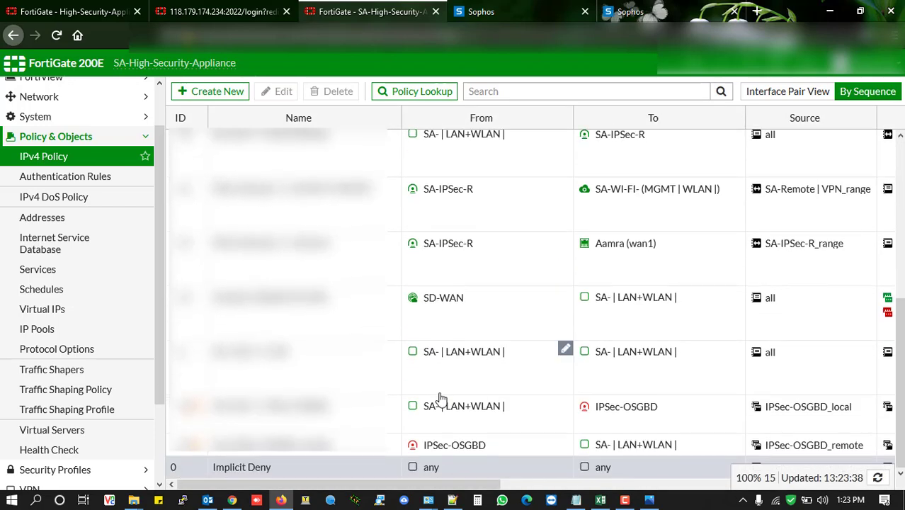
left_click(243, 446)
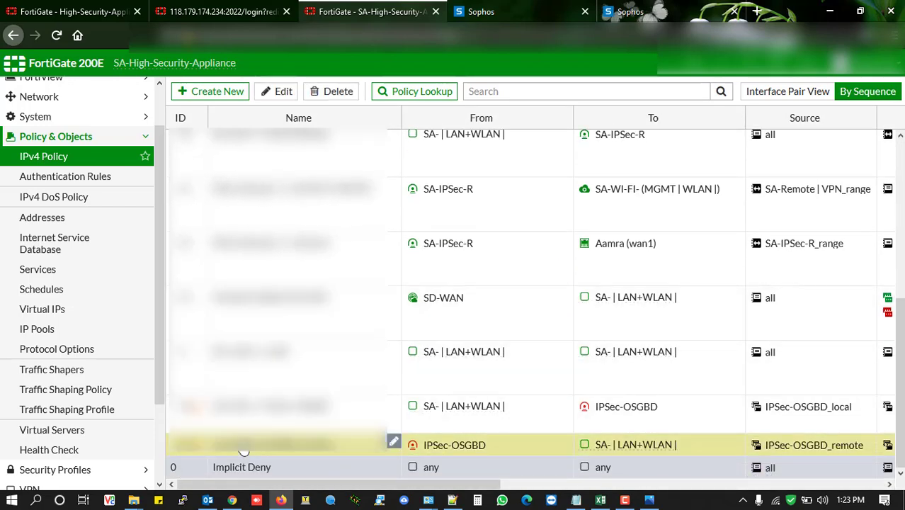
double_click(243, 447)
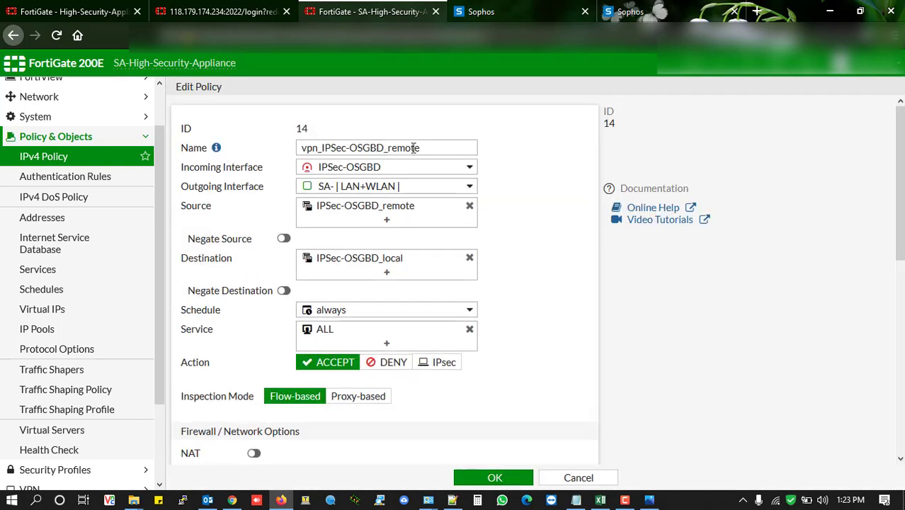
left_click(323, 149)
key("BackSpace")
key("BackSpace")
key("BackSpace")
key("BackSpace")
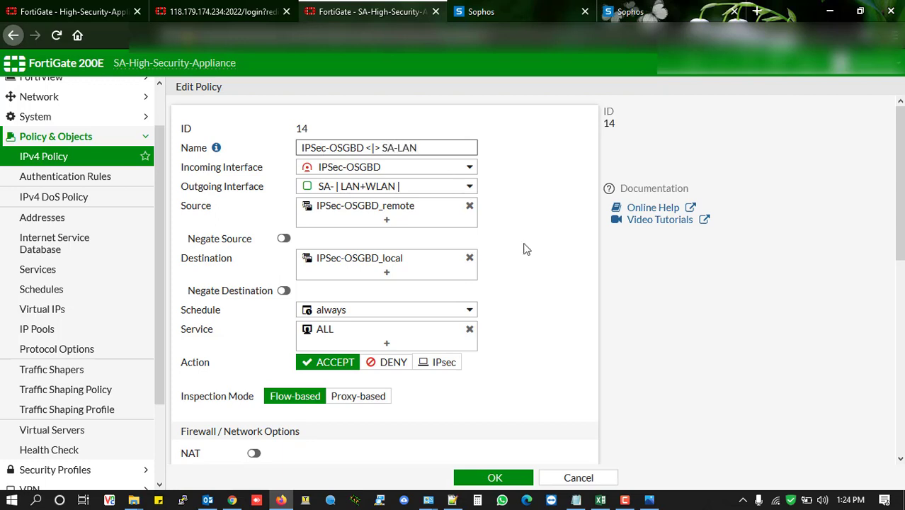
Enable AntiVirus with the default profile on the remote-to-local policy and set its SSL inspection to SA | SSL
scroll(526, 250, "down", 5)
scroll(526, 250, "down", 3)
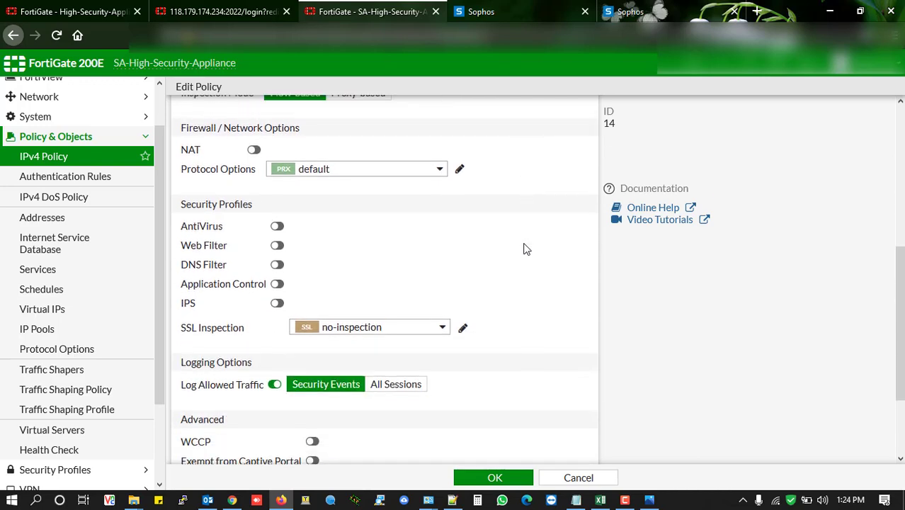
scroll(526, 249, "up", 7)
scroll(526, 250, "down", 10)
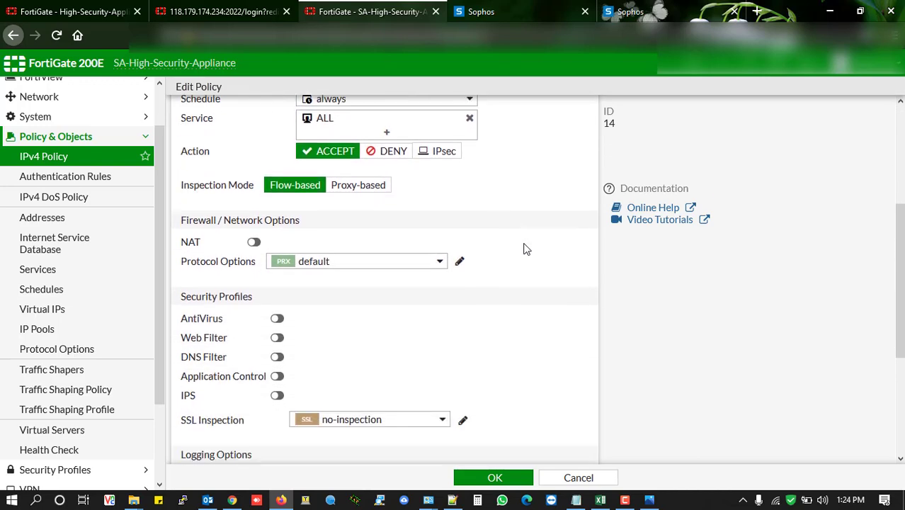
left_click(278, 172)
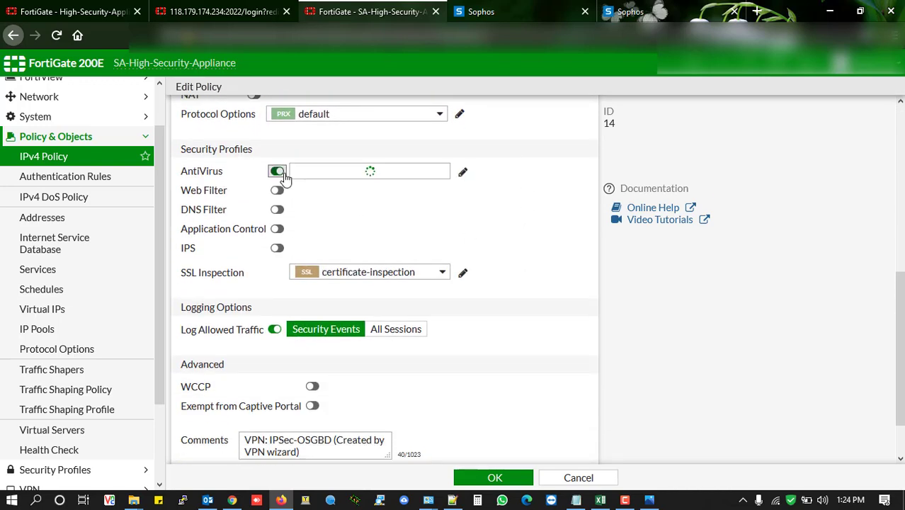
left_click(338, 177)
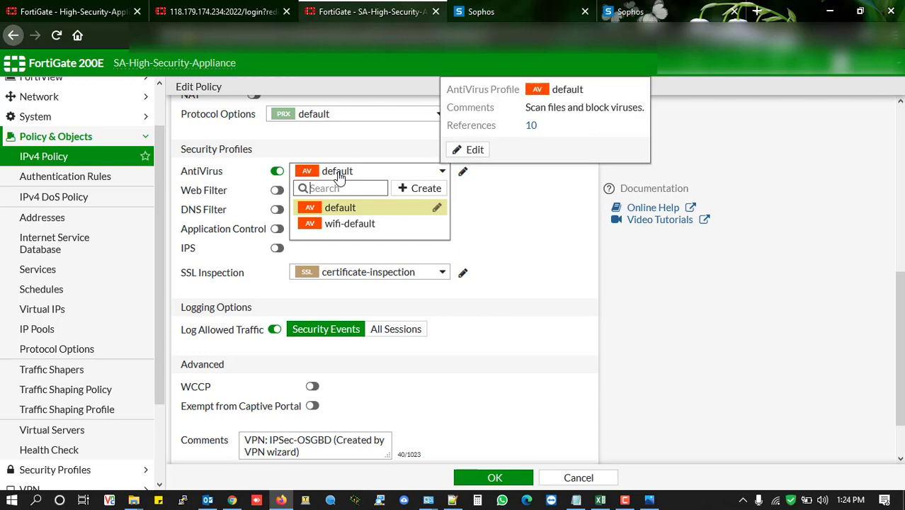
left_click(506, 202)
scroll(506, 202, "up", 7)
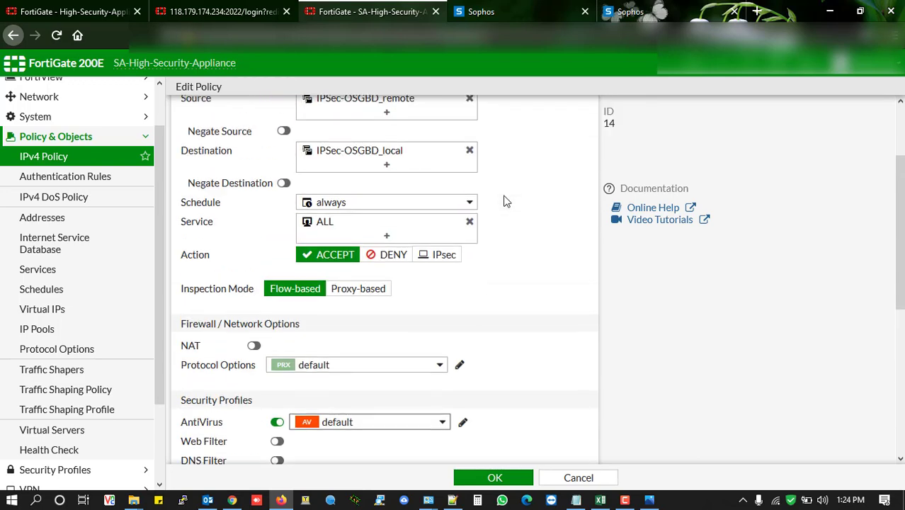
scroll(496, 227, "down", 4)
left_click(403, 368)
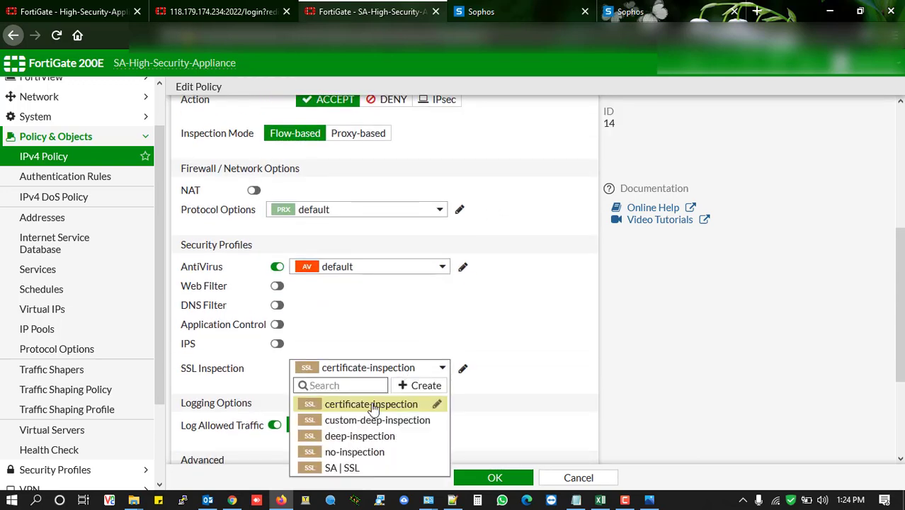
left_click(339, 467)
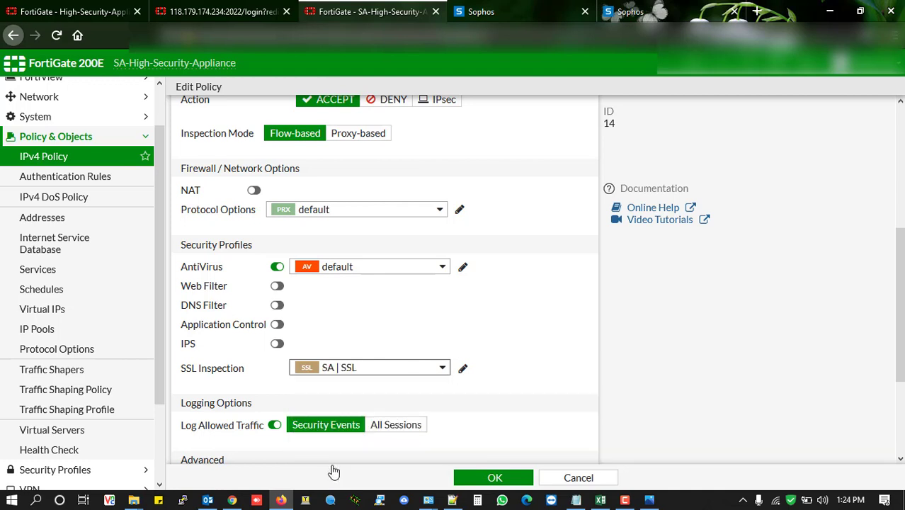
Check the remote-to-local policy's logging, security profiles, interfaces and addresses, and save it
scroll(465, 369, "down", 4)
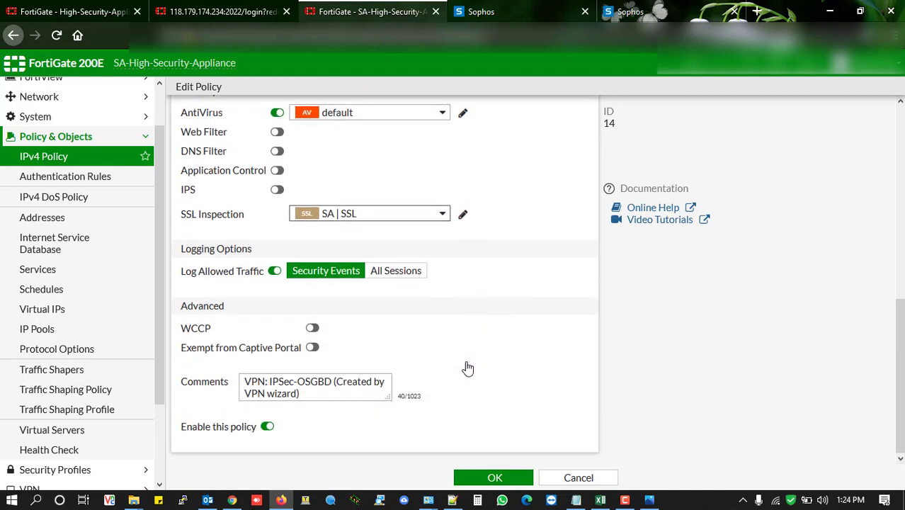
scroll(514, 369, "up", 6)
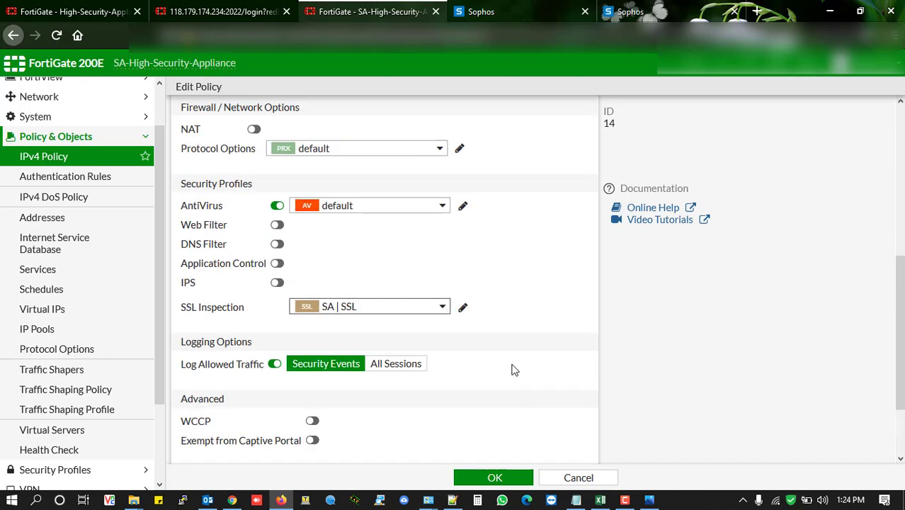
scroll(515, 370, "up", 4)
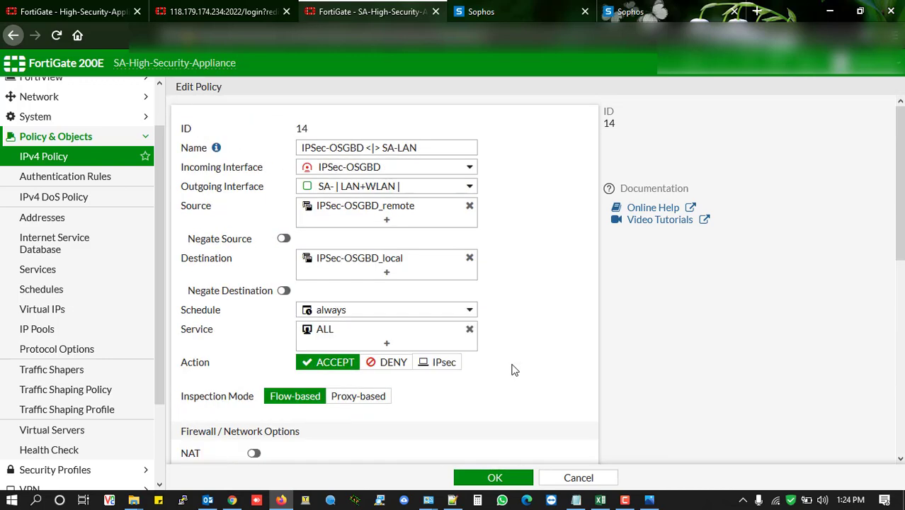
left_click(494, 479)
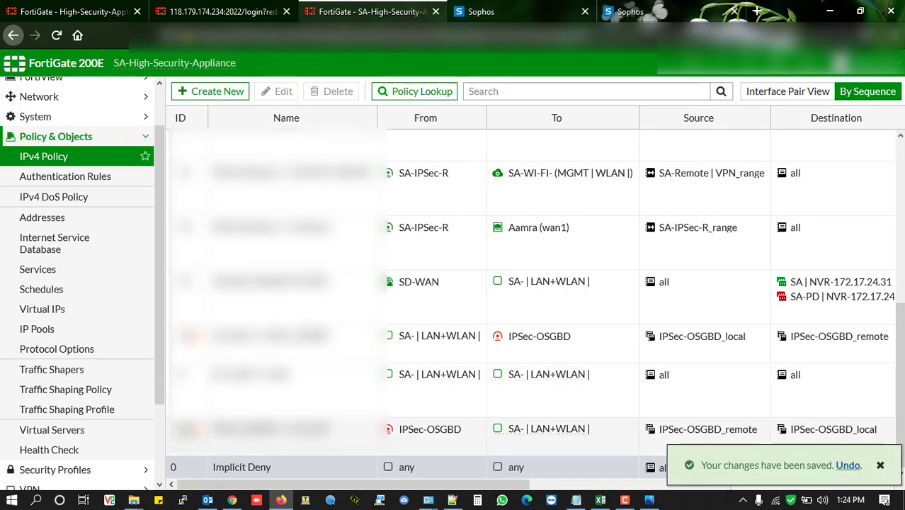
Move the remote-to-local policy directly above the LAN-to-LAN policy and review the NAT, action and security columns of both IPSec-OSGBD policies
left_click_drag(177, 430, 174, 367)
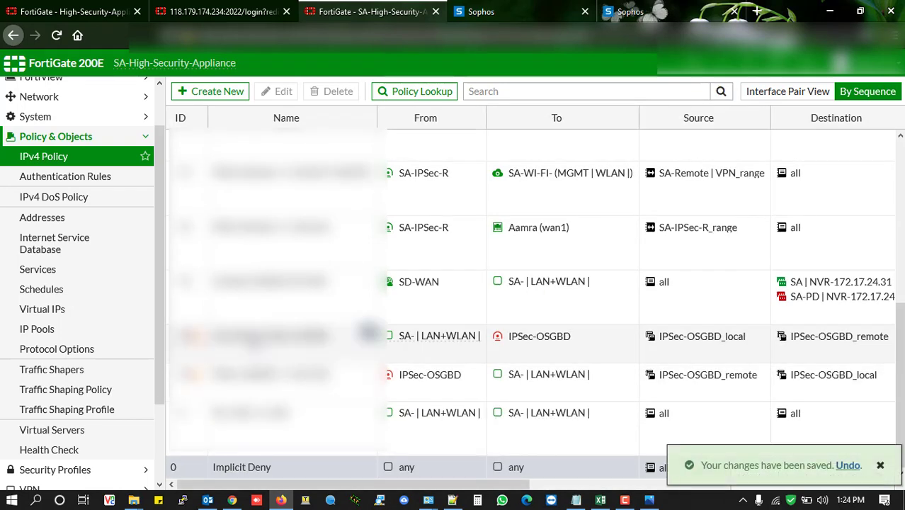
scroll(256, 341, "up", 2)
scroll(256, 340, "down", 2)
scroll(256, 341, "right", 5)
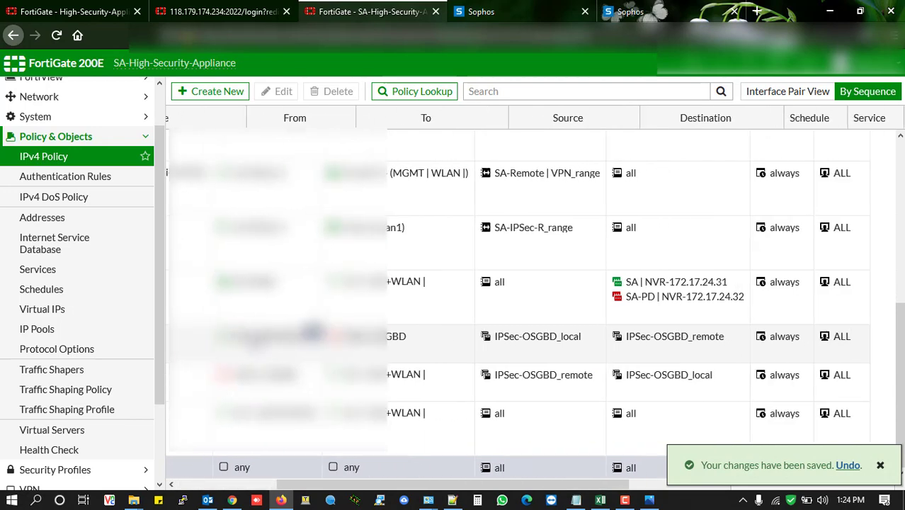
scroll(183, 387, "right", 4)
scroll(182, 386, "left", 10)
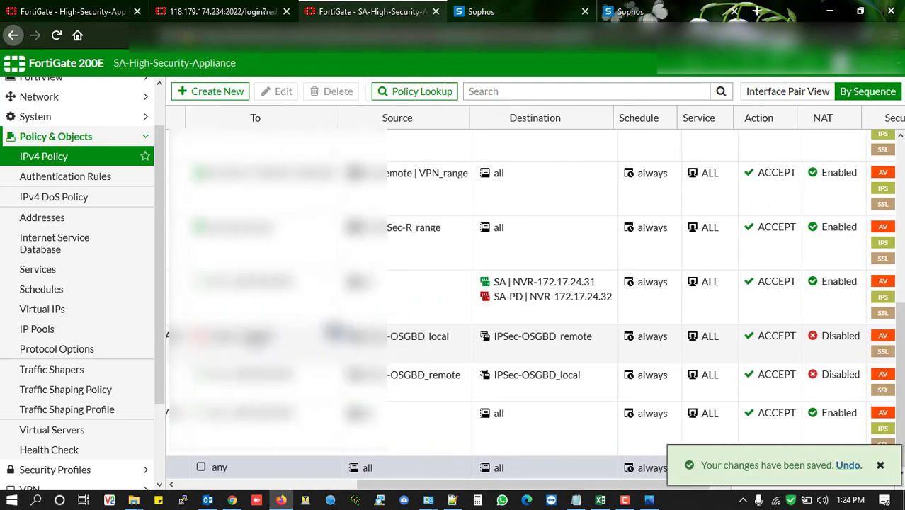
Examine the IPsec tunnel list and the wizard-created IPSec-OSGBD static routes
scroll(77, 350, "down", 3)
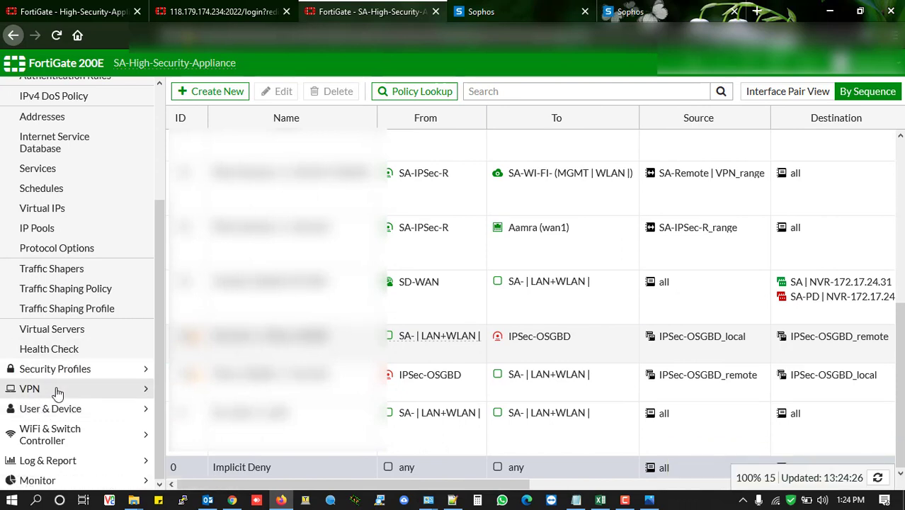
left_click(29, 389)
left_click(48, 218)
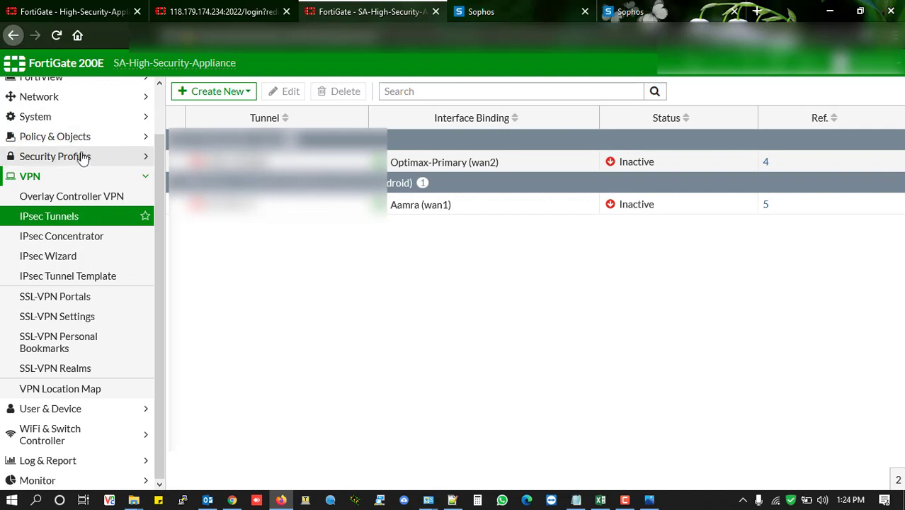
left_click(57, 100)
left_click(141, 234)
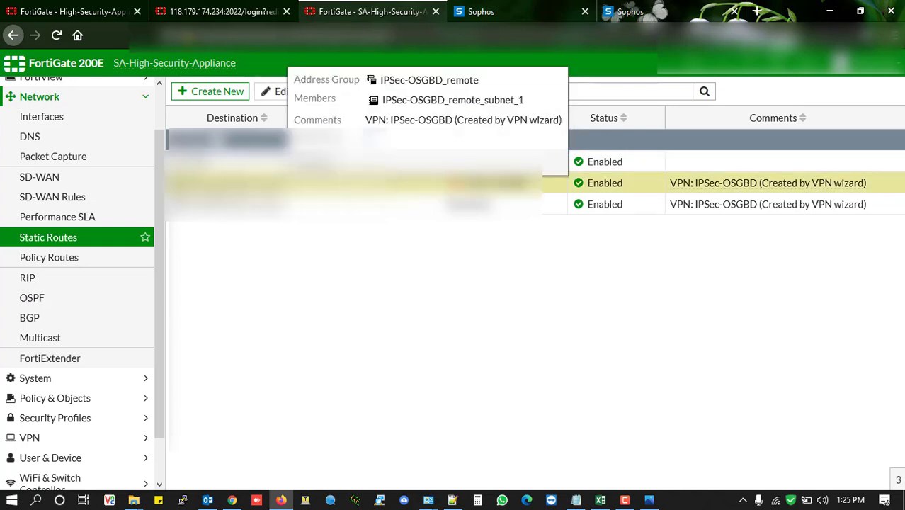
left_click(233, 183)
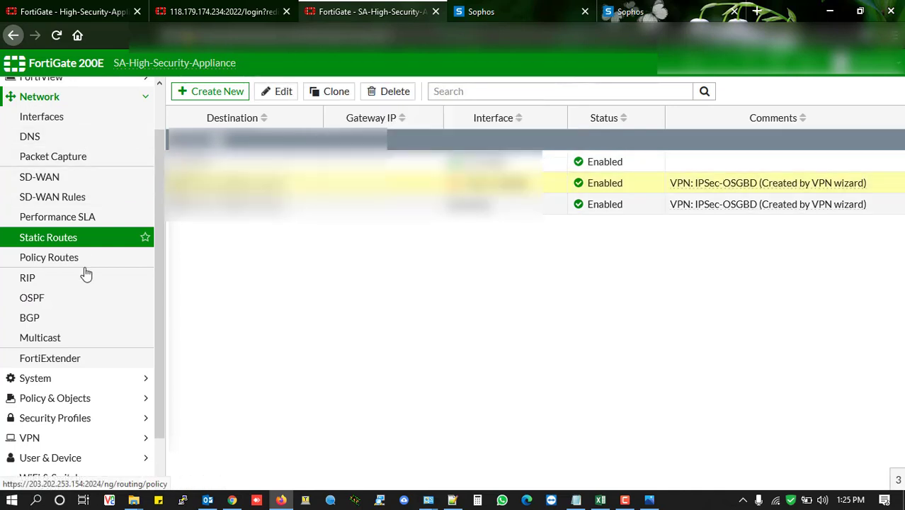
Examine the order of the two IPSec-OSGBD policies in the IPv4 policy list, selecting the local-to-remote one
left_click(66, 398)
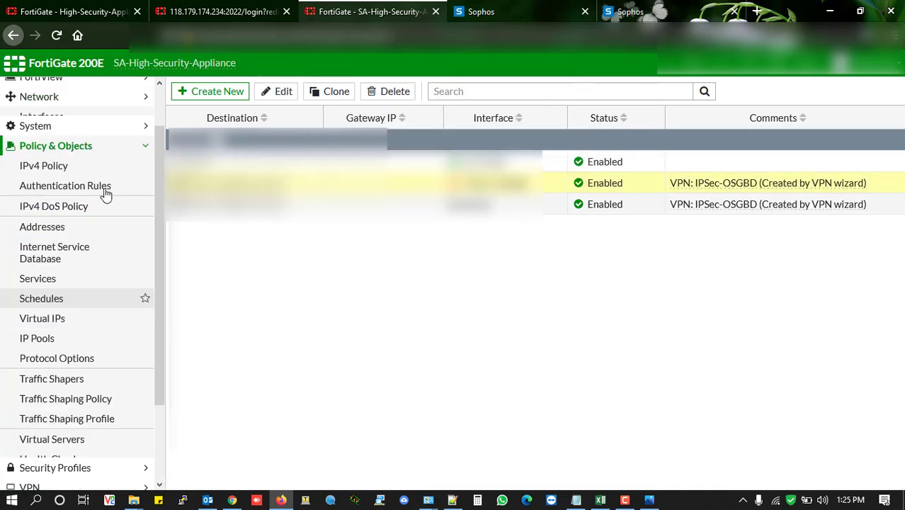
left_click(42, 156)
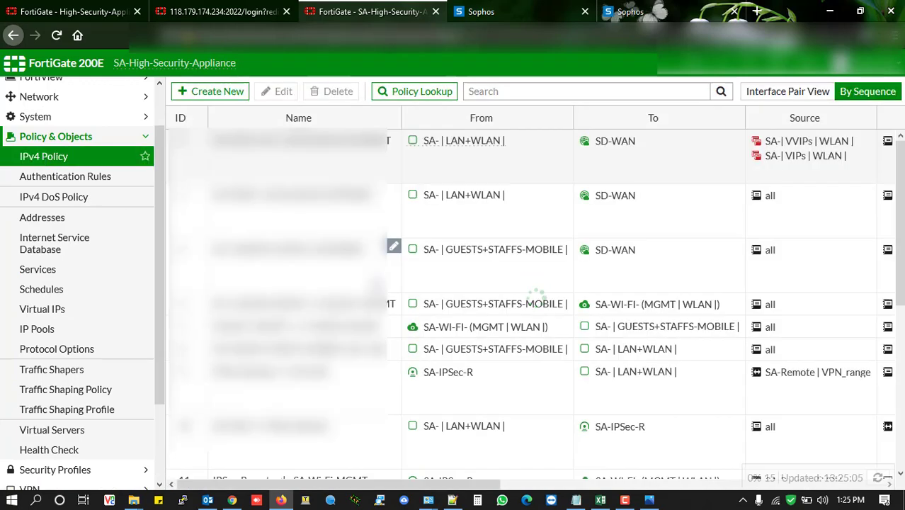
scroll(418, 333, "down", 3)
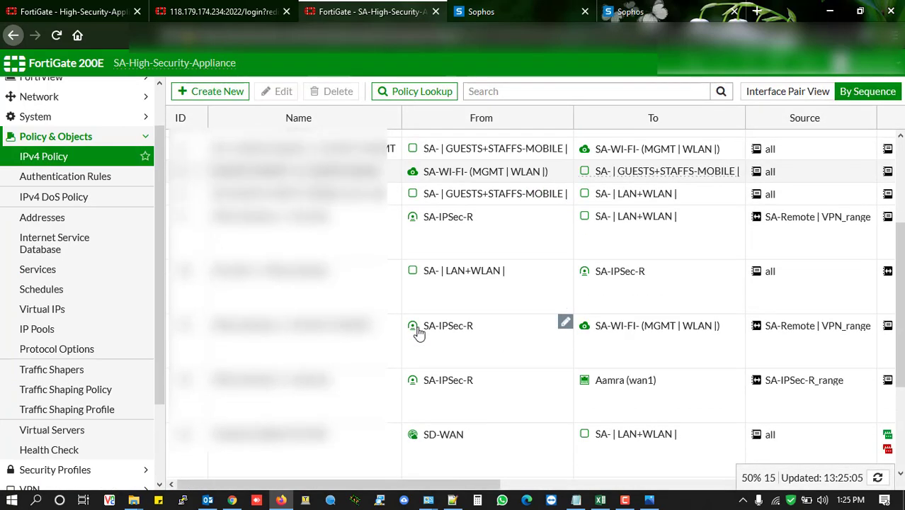
scroll(419, 333, "down", 3)
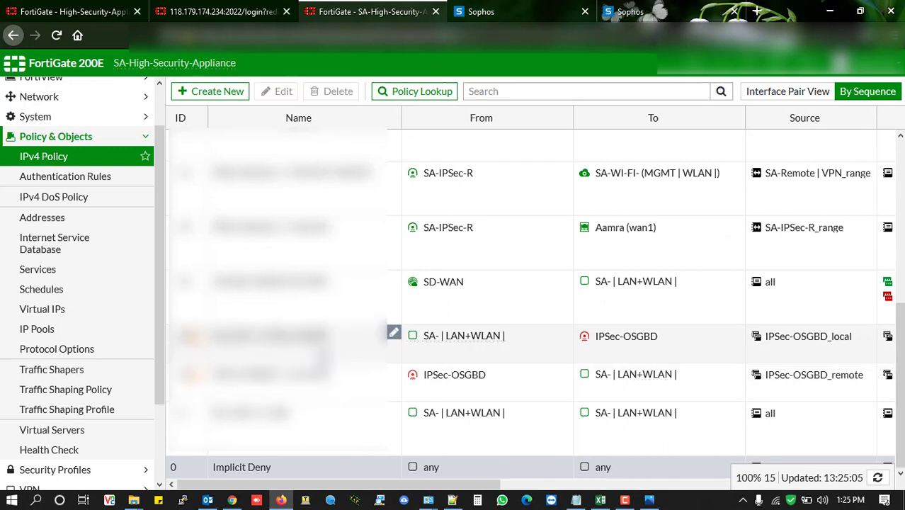
left_click(322, 353)
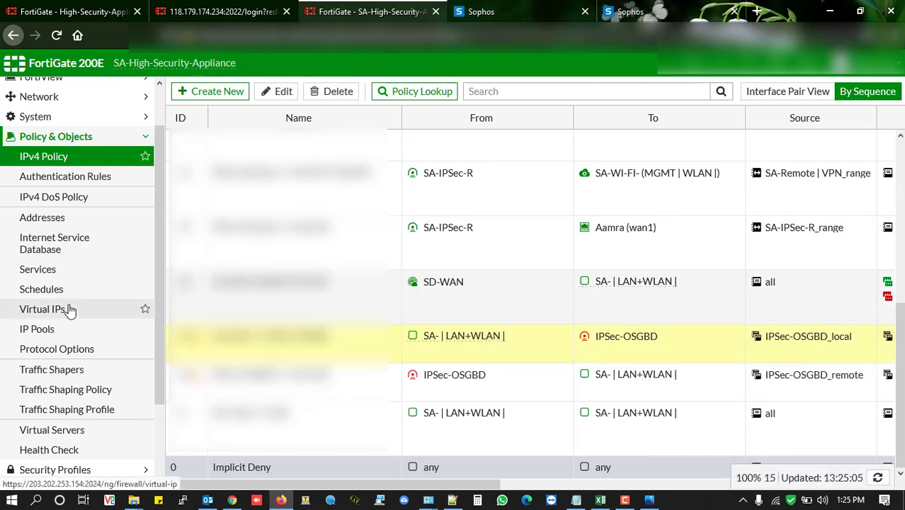
Return to the IPsec tunnel list, discarding the unsaved changes in the IPSec-OSGBD tunnel form
scroll(66, 309, "down", 3)
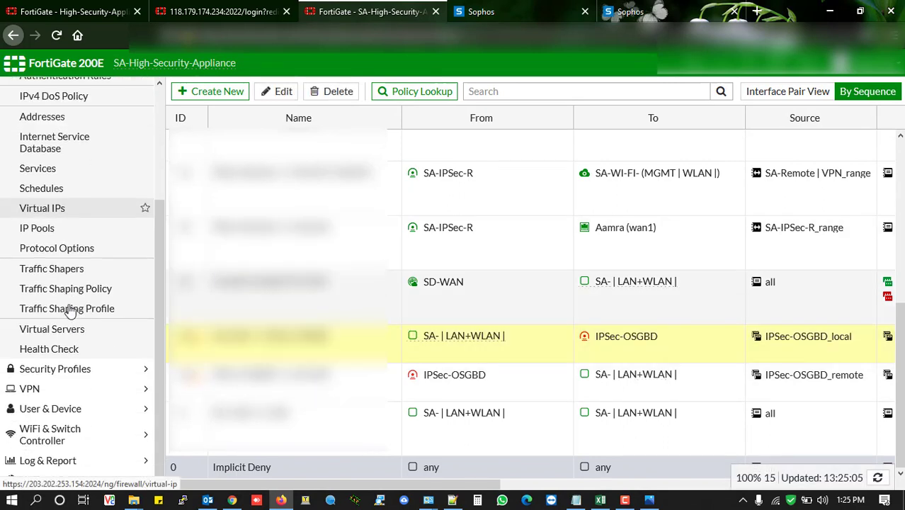
left_click(73, 387)
left_click(63, 221)
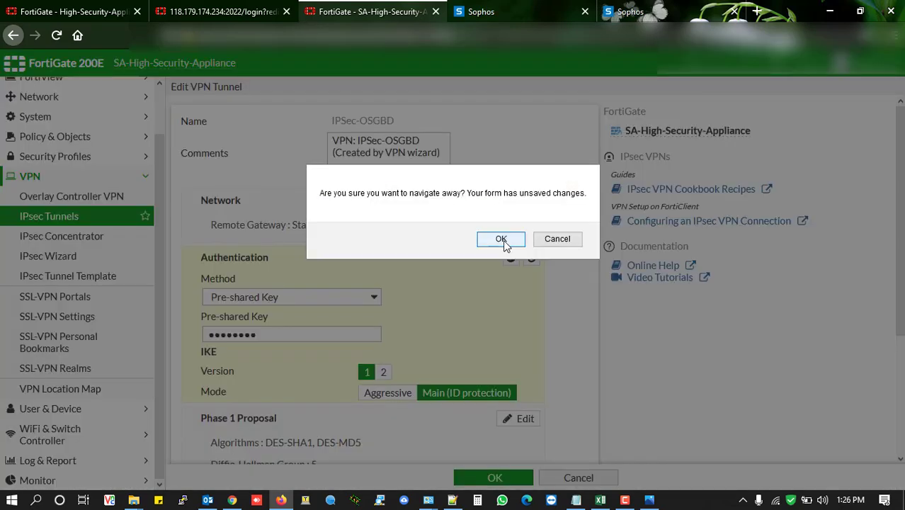
left_click(497, 239)
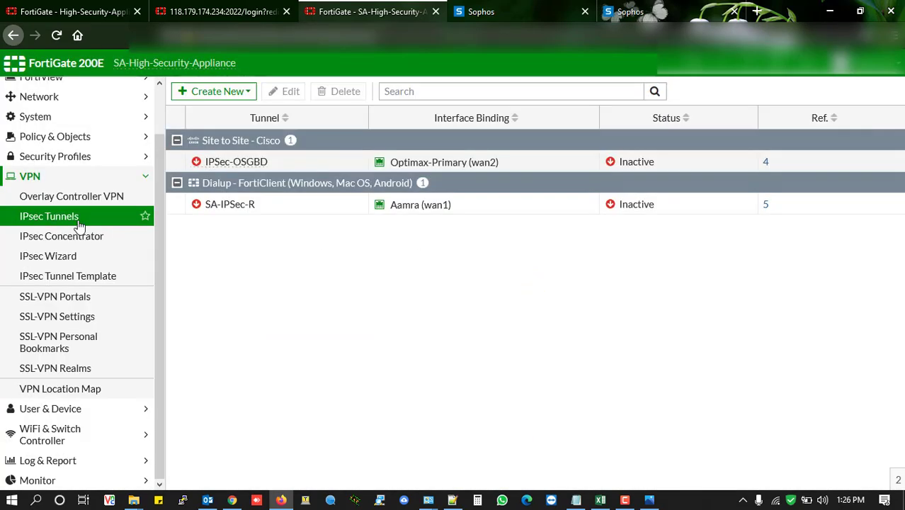
Open the IPSec-OSGBD tunnel for editing, convert it to a custom tunnel and review its authentication and Phase 1 proposal settings
left_click(276, 169)
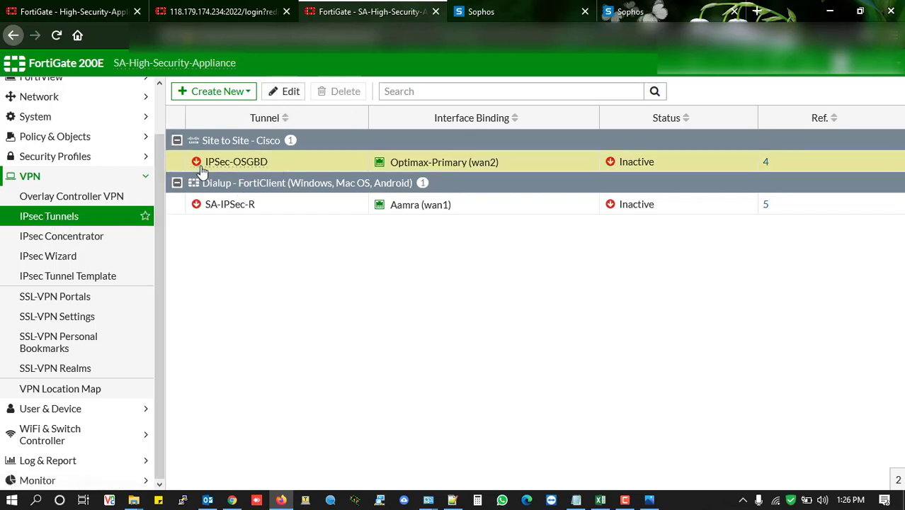
left_click(288, 94)
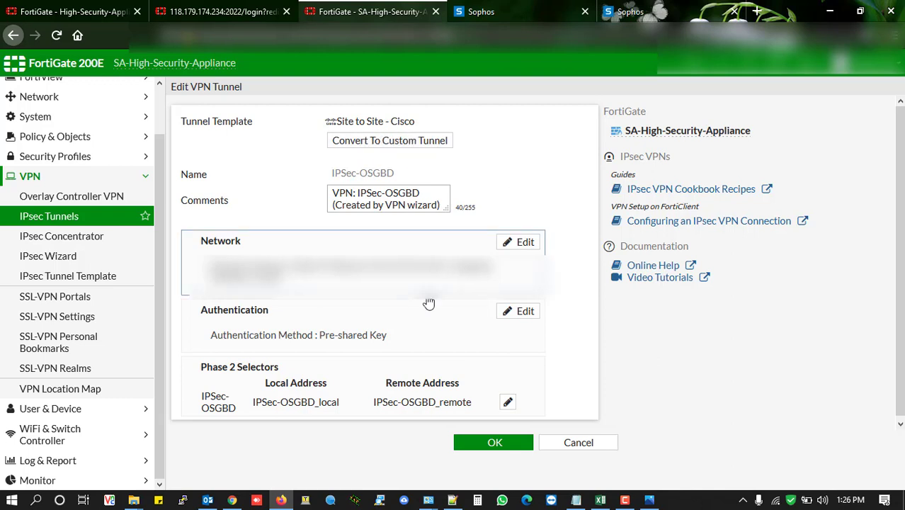
scroll(429, 303, "down", 1)
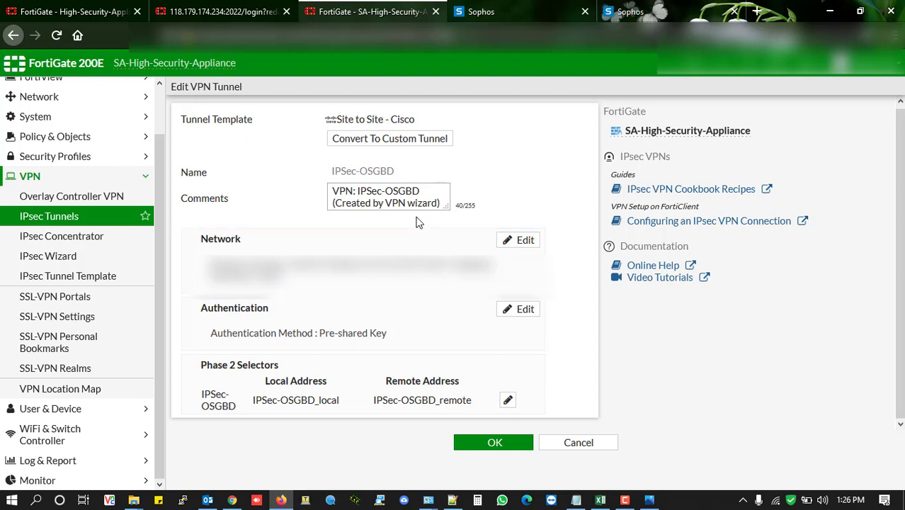
left_click(391, 144)
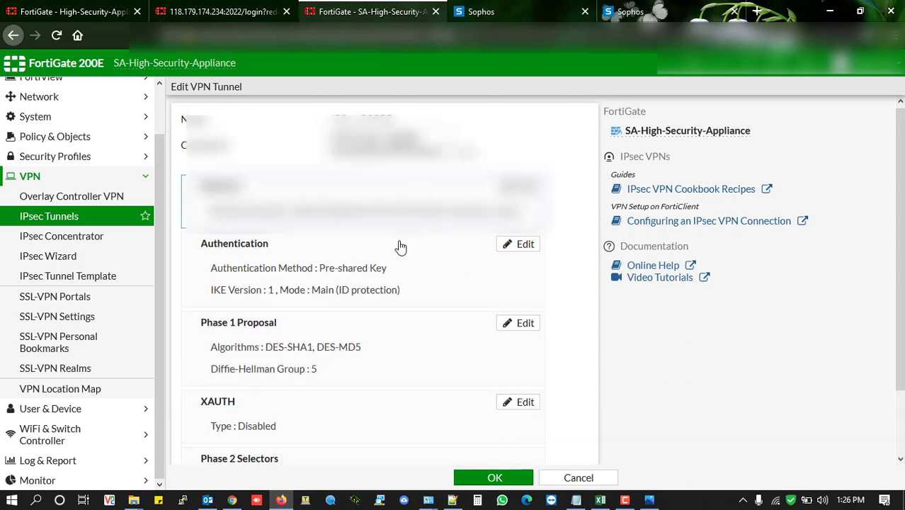
scroll(386, 255, "down", 1)
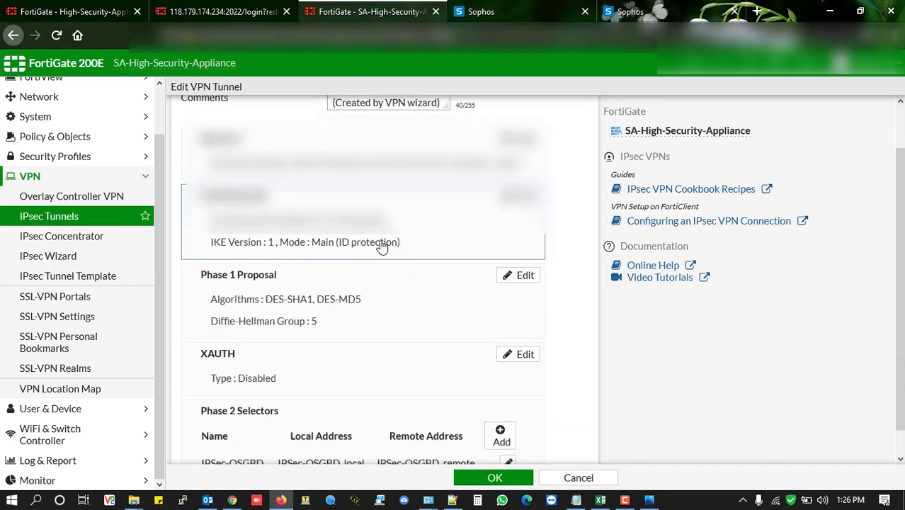
Open the tunnel's Phase 1 proposal for editing and set the first encryption algorithm to AES256
left_click(356, 303)
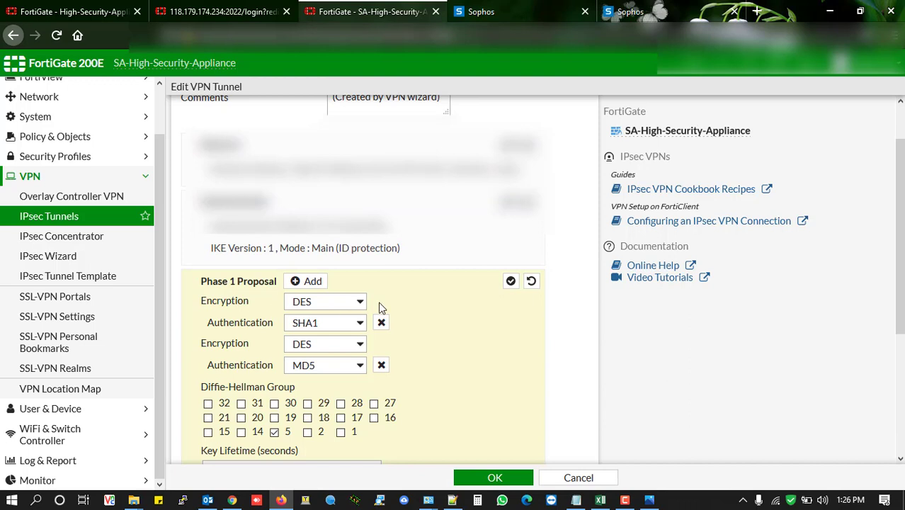
scroll(379, 307, "down", 1)
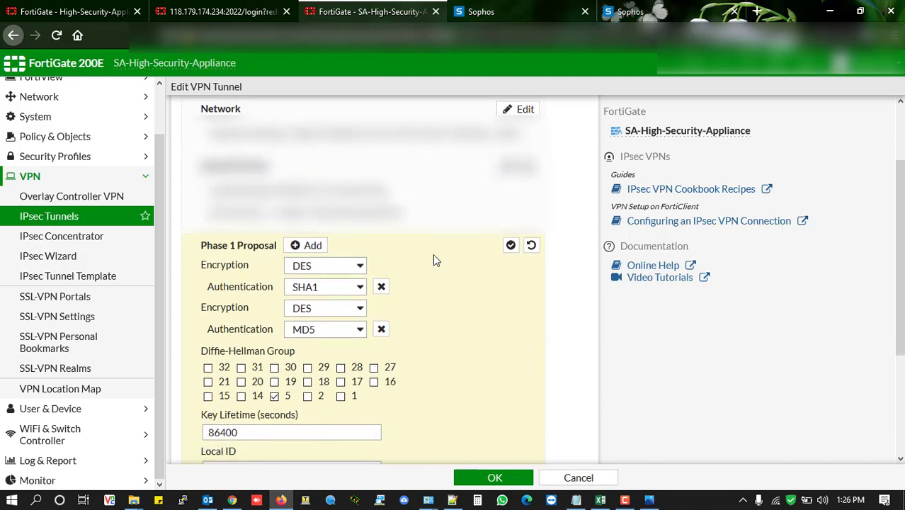
left_click(358, 266)
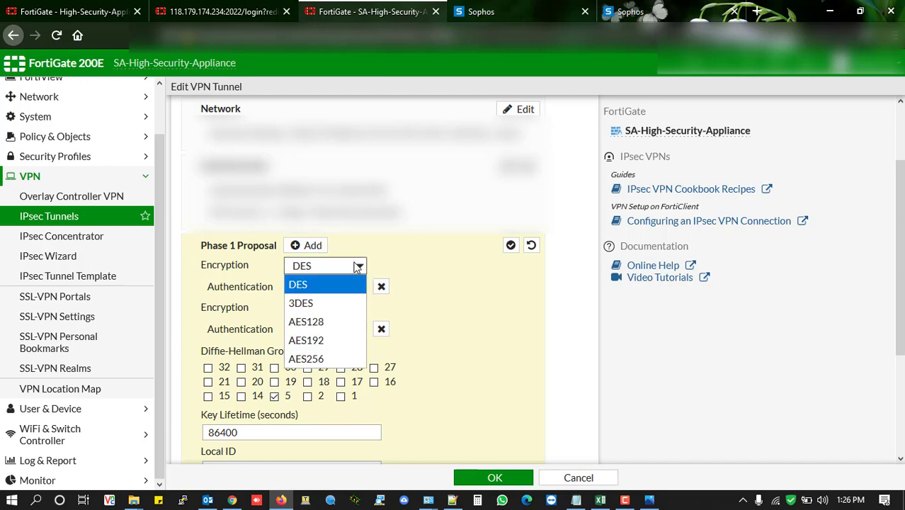
left_click(475, 329)
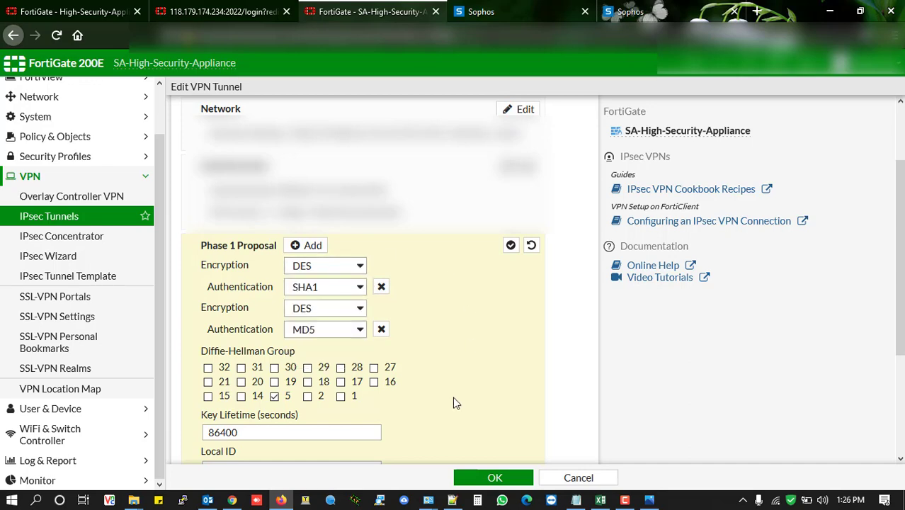
left_click(452, 499)
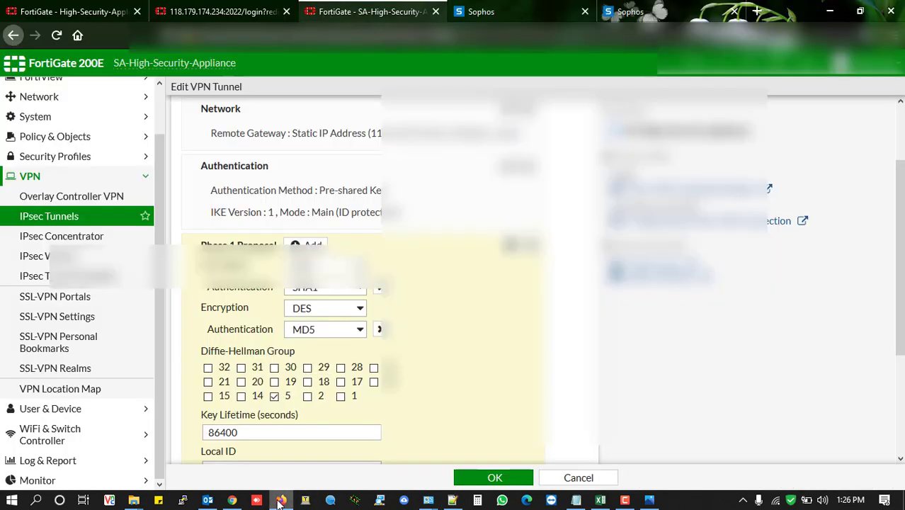
left_click(281, 500)
left_click(347, 268)
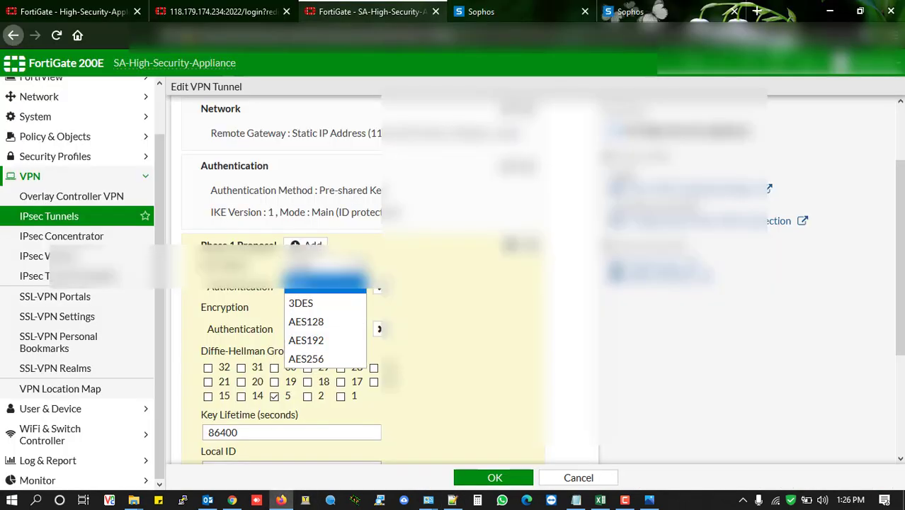
left_click(325, 358)
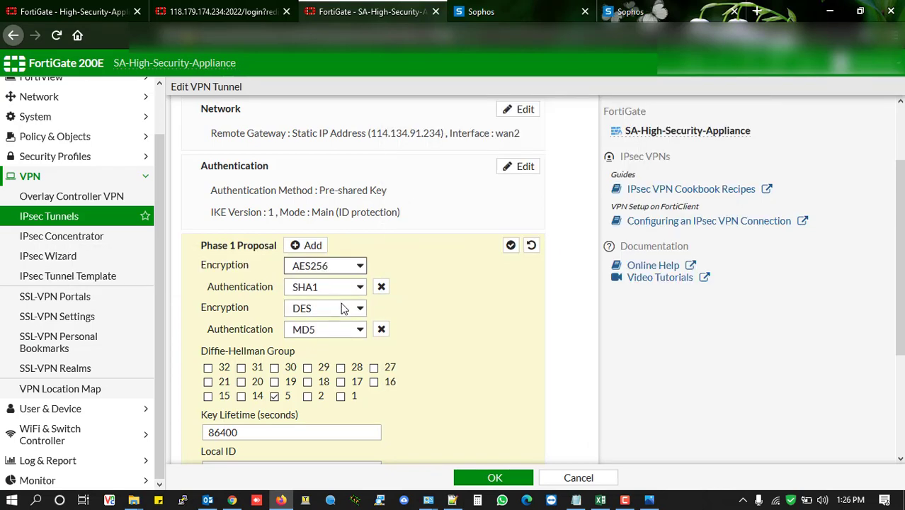
Set the second Phase 1 proposal to AES192 encryption with SHA1 authentication
left_click(343, 309)
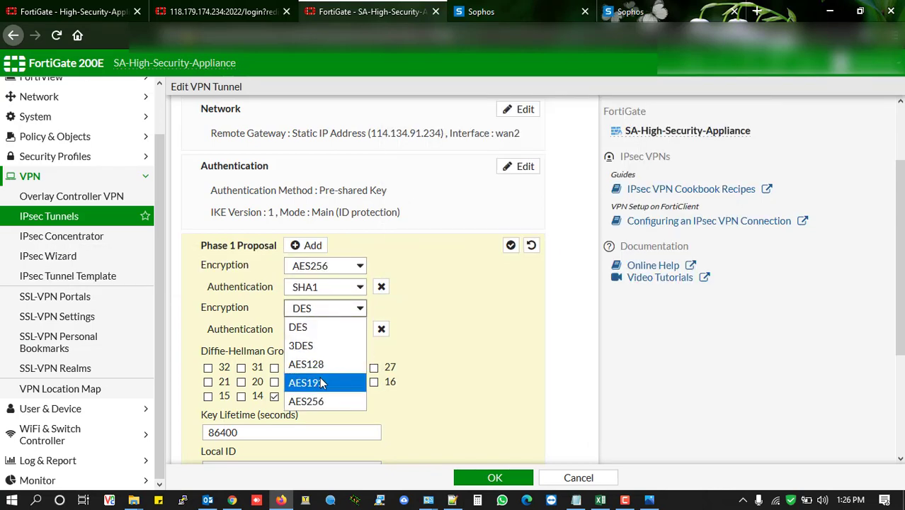
left_click(310, 383)
left_click(341, 331)
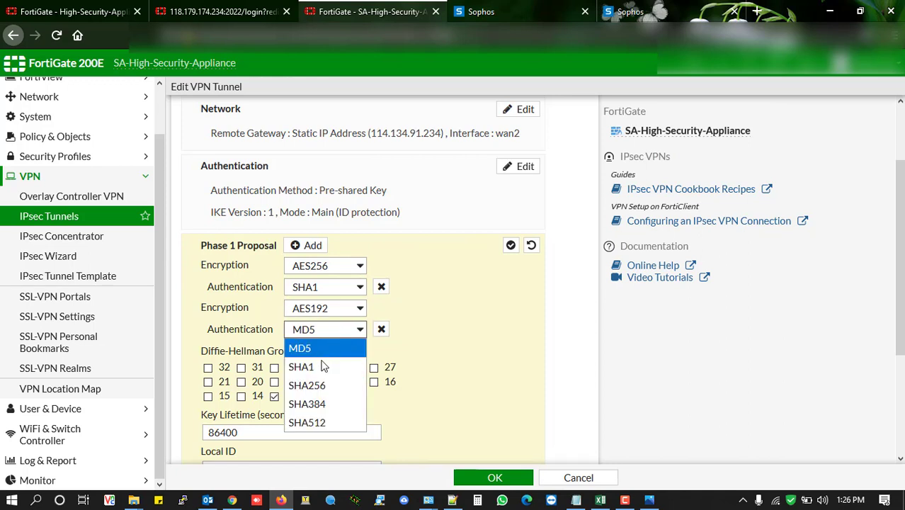
left_click(320, 368)
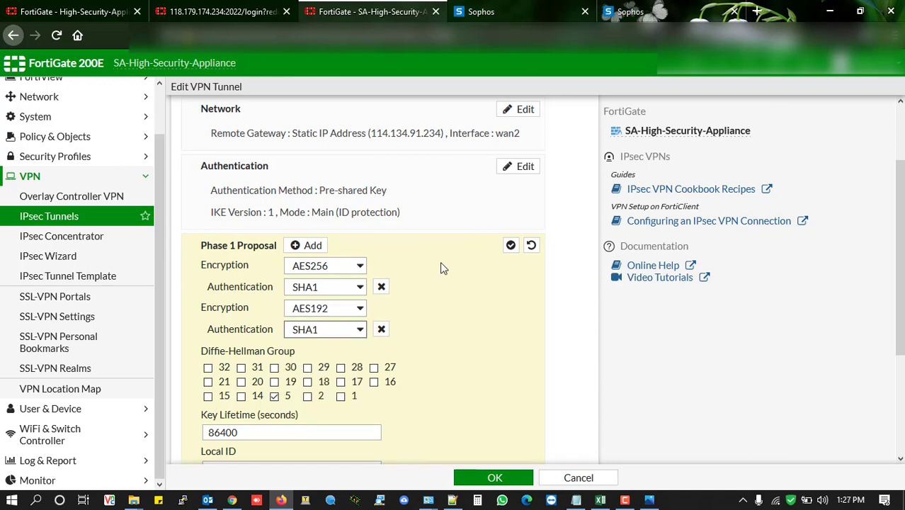
Add a third Phase 1 proposal with 3DES encryption and MD5 authentication
scroll(440, 267, "down", 1)
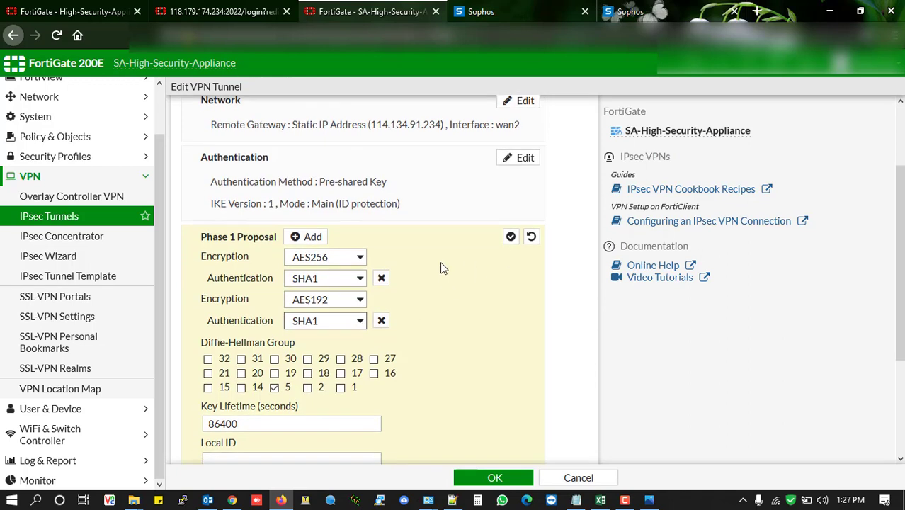
left_click(307, 234)
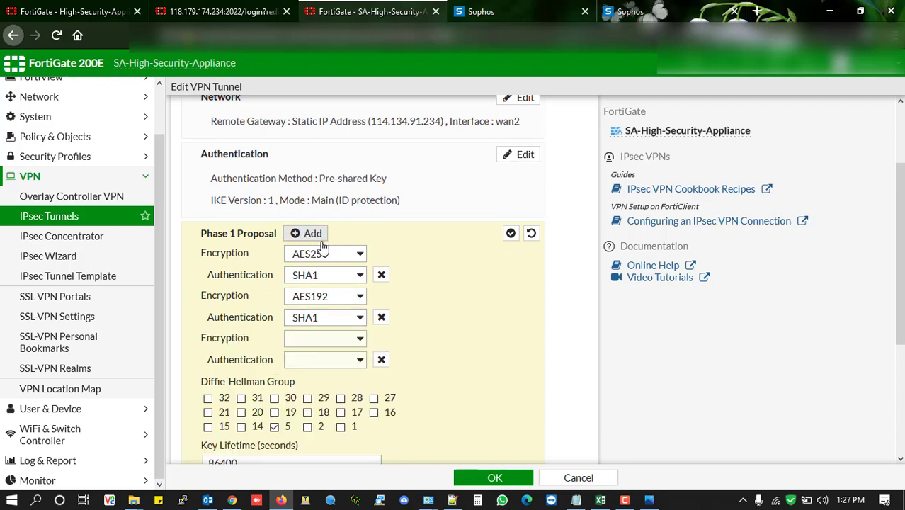
left_click(360, 340)
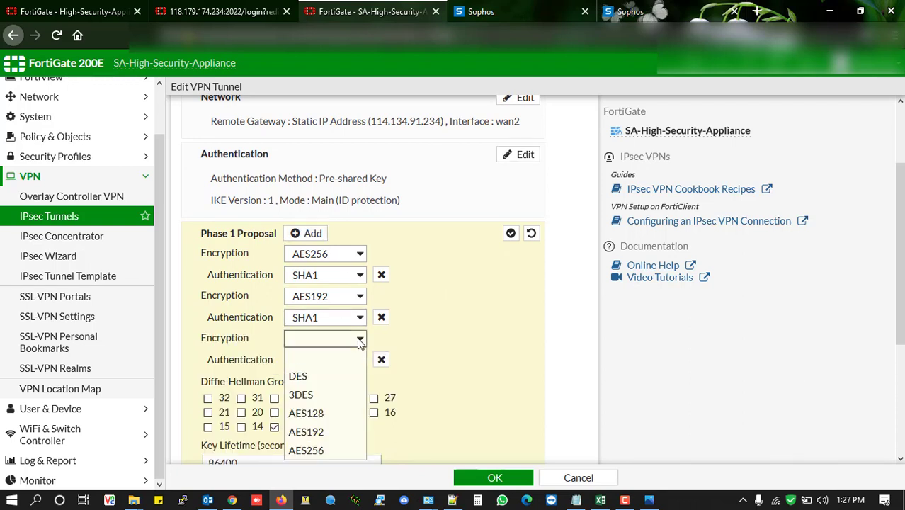
left_click(316, 395)
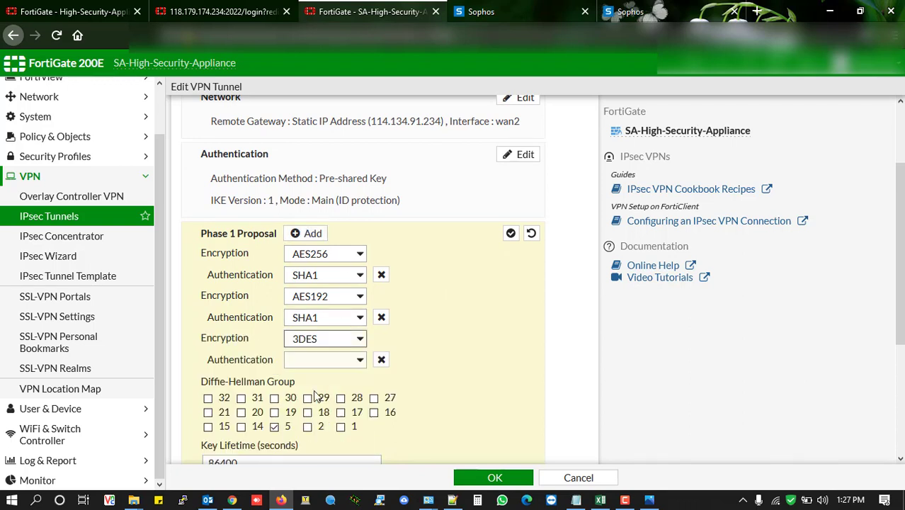
left_click(341, 364)
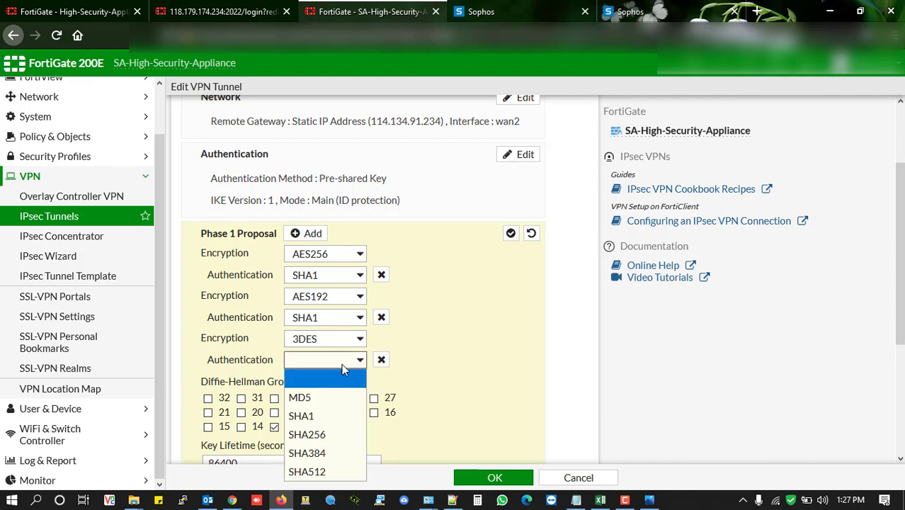
left_click(453, 500)
left_click(453, 501)
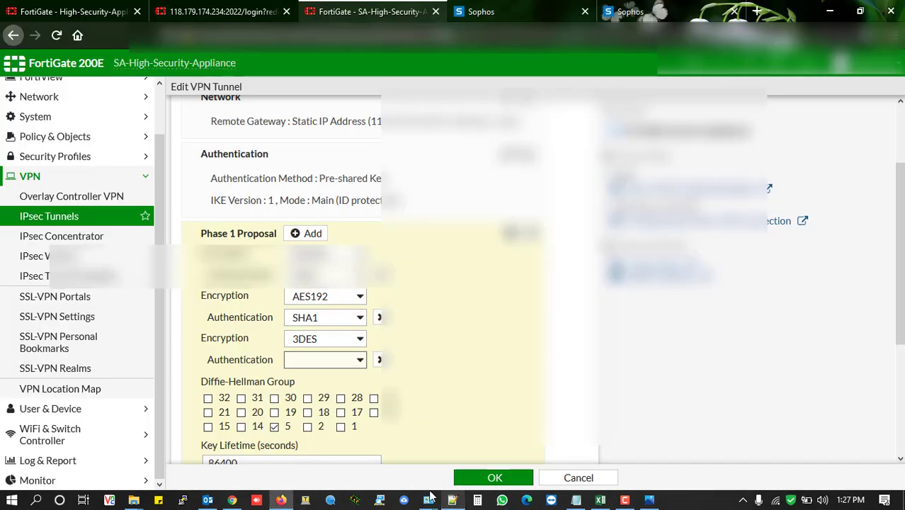
left_click(333, 361)
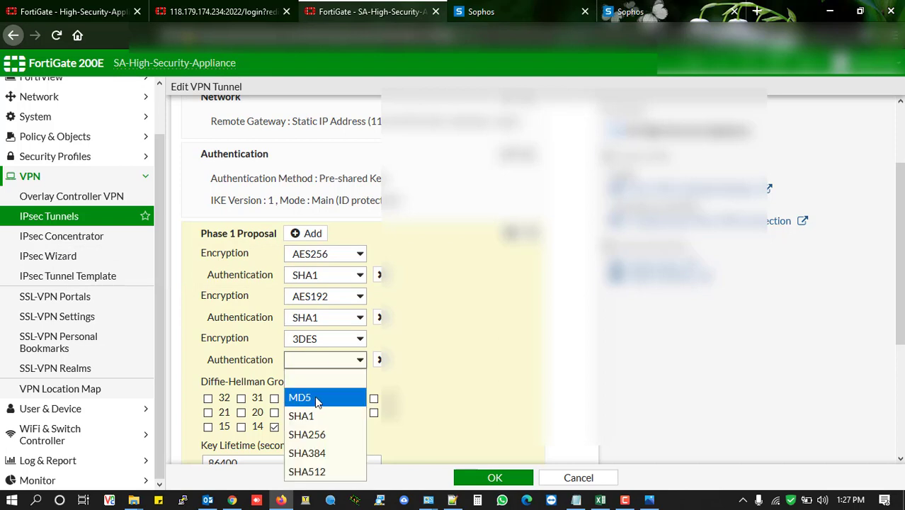
left_click(320, 398)
Review the Phase 1 Diffie-Hellman group and key lifetime, and reload the Sophos XG Firewall page before returning to the FortiGate tunnel form
scroll(462, 371, "down", 1)
scroll(464, 372, "down", 1)
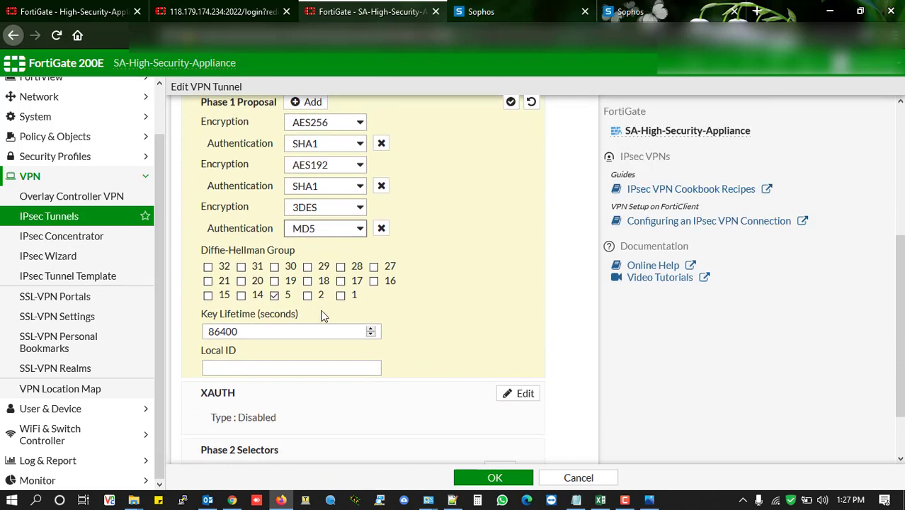
scroll(378, 305, "down", 1)
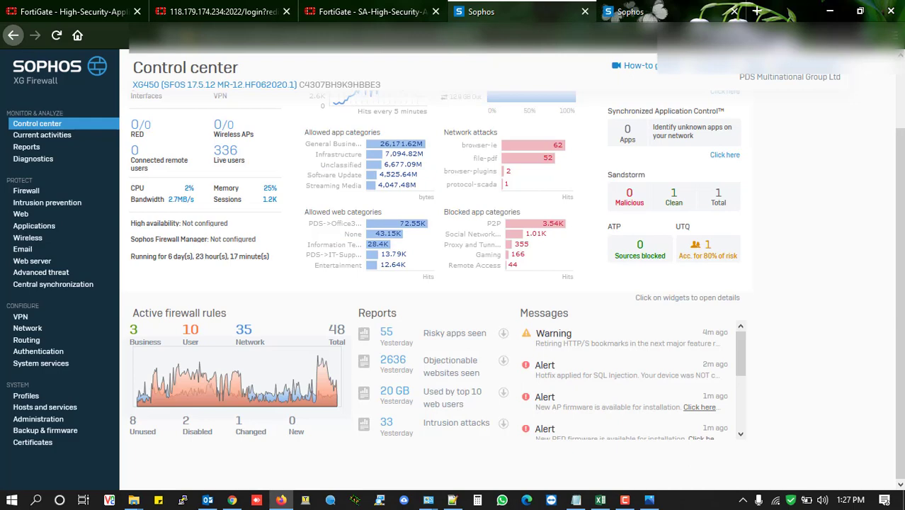
left_click(56, 36)
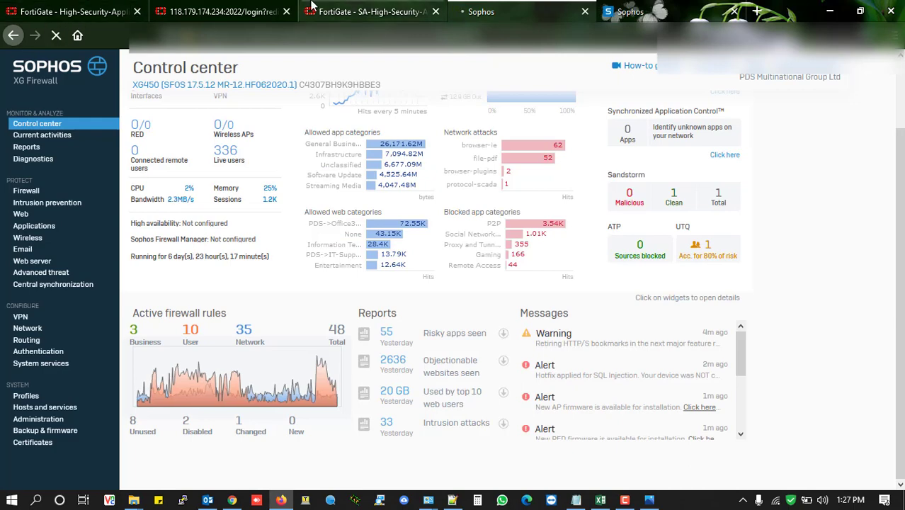
left_click(367, 8)
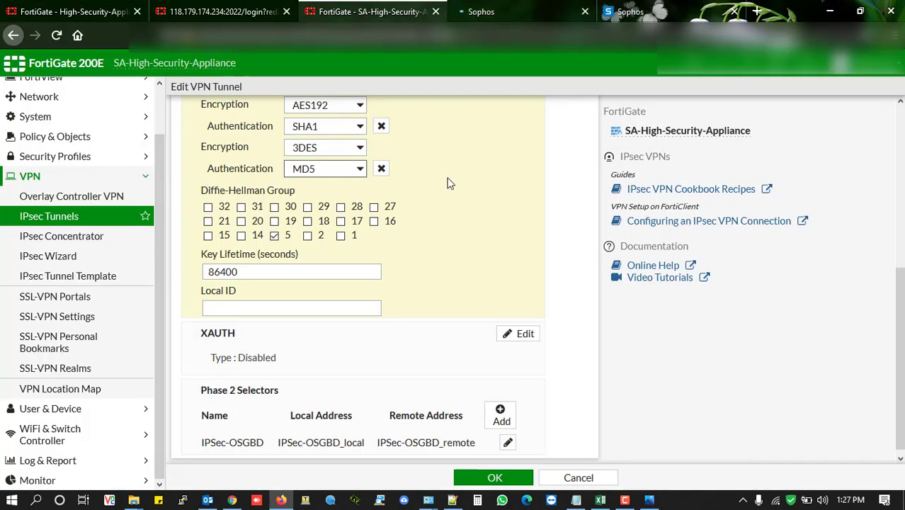
Check the remaining Phase 1 settings and apply the Phase 1 proposal changes
scroll(449, 184, "down", 1)
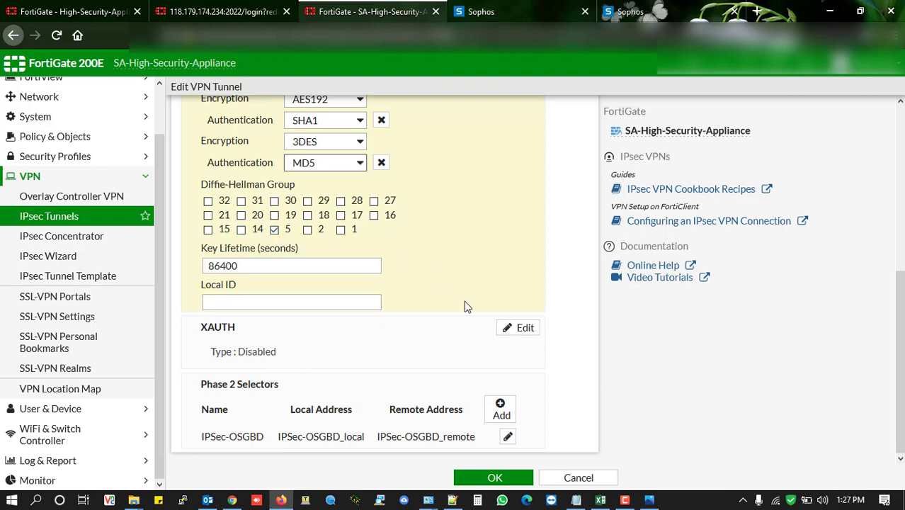
scroll(464, 306, "up", 4)
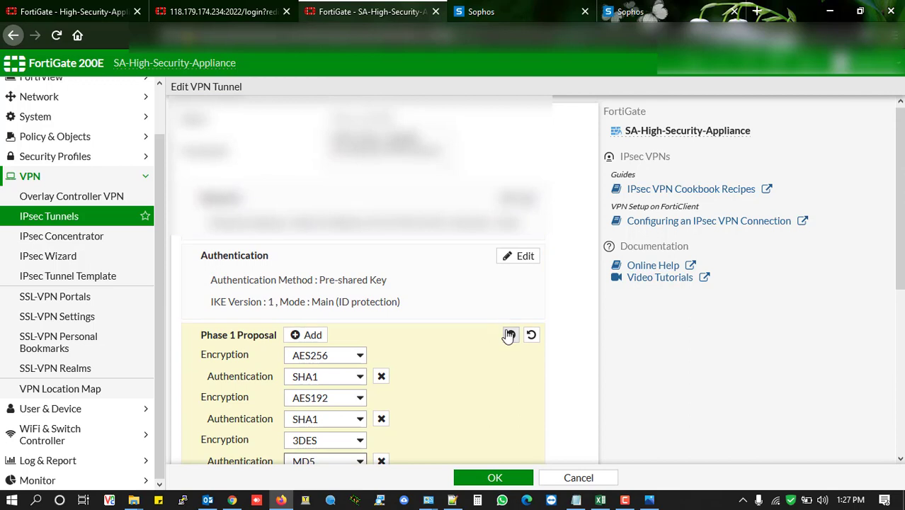
left_click(509, 336)
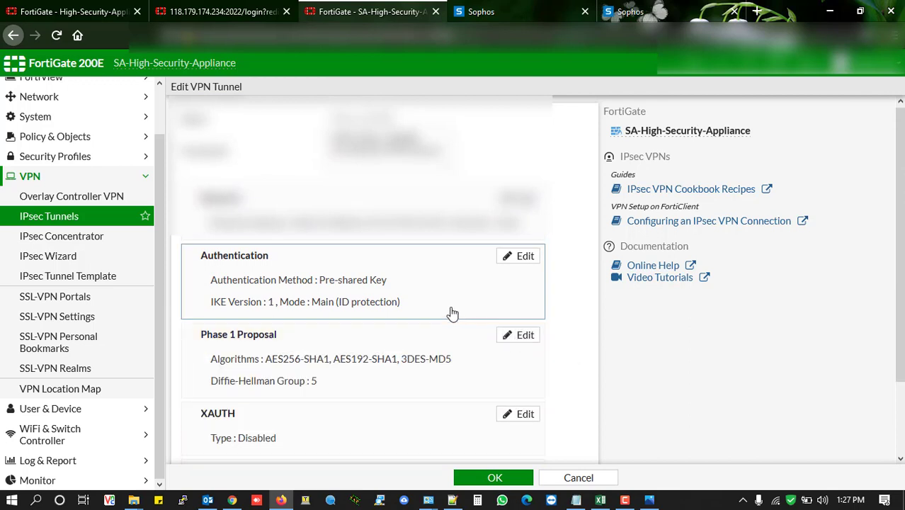
Edit the IPSec-OSGBD Phase 2 selector's advanced settings, setting its first proposal to AES256 encryption with SHA1 authentication
scroll(453, 314, "down", 2)
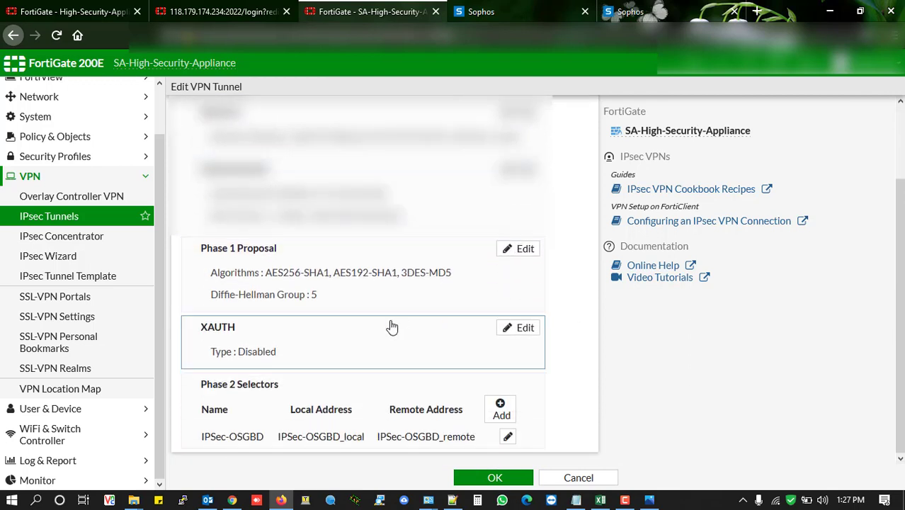
left_click(390, 382)
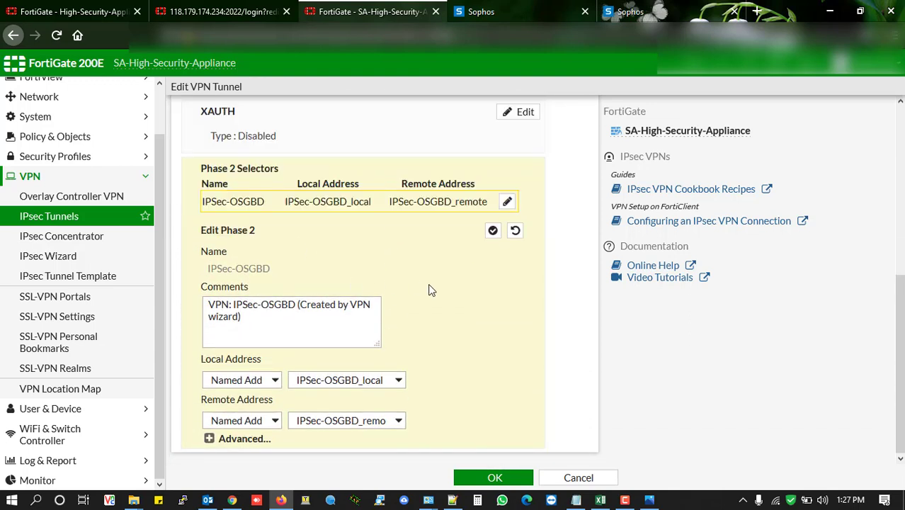
left_click(209, 440)
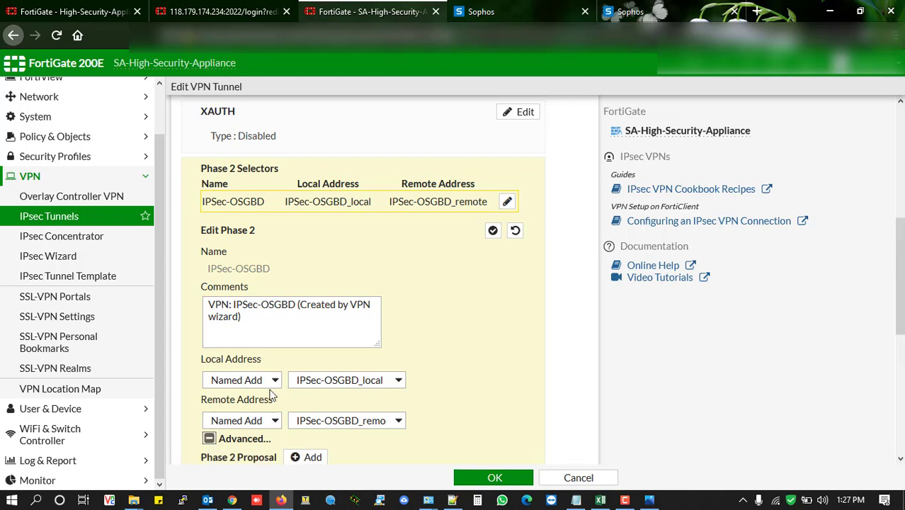
scroll(386, 202, "down", 5)
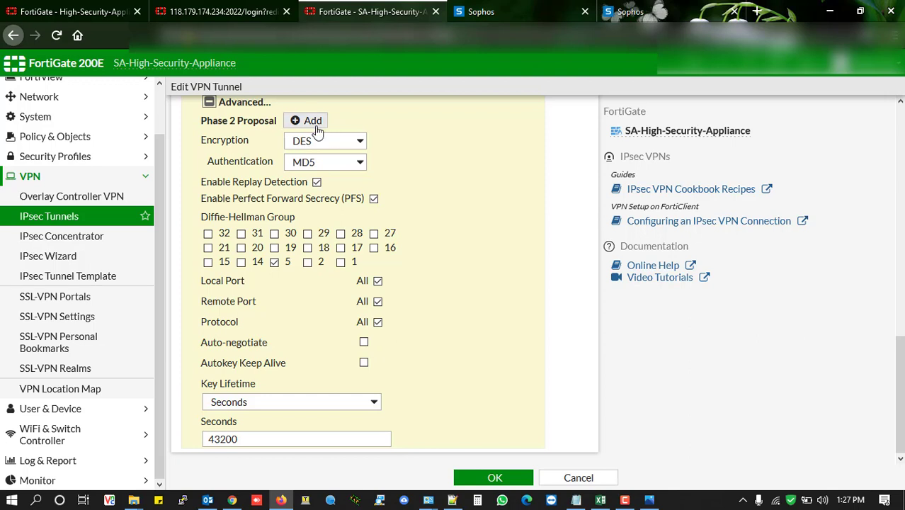
left_click(347, 141)
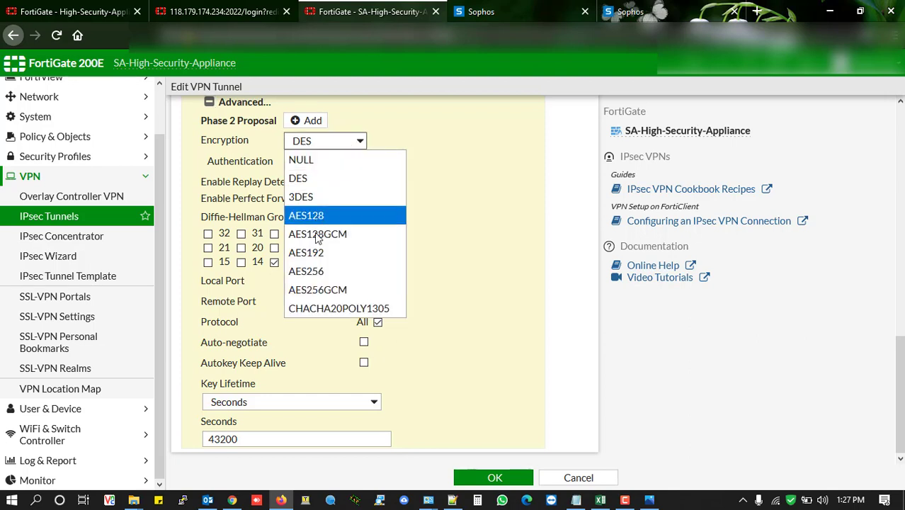
left_click(318, 273)
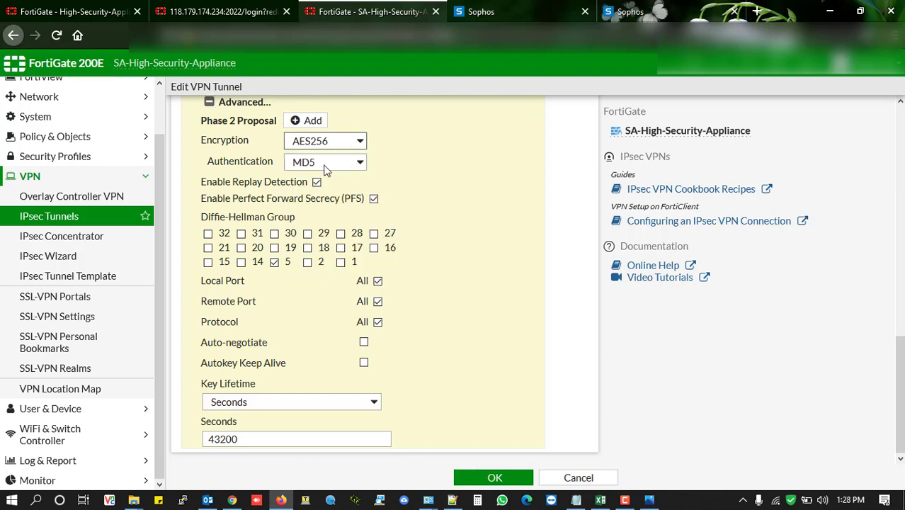
left_click(325, 165)
left_click(318, 218)
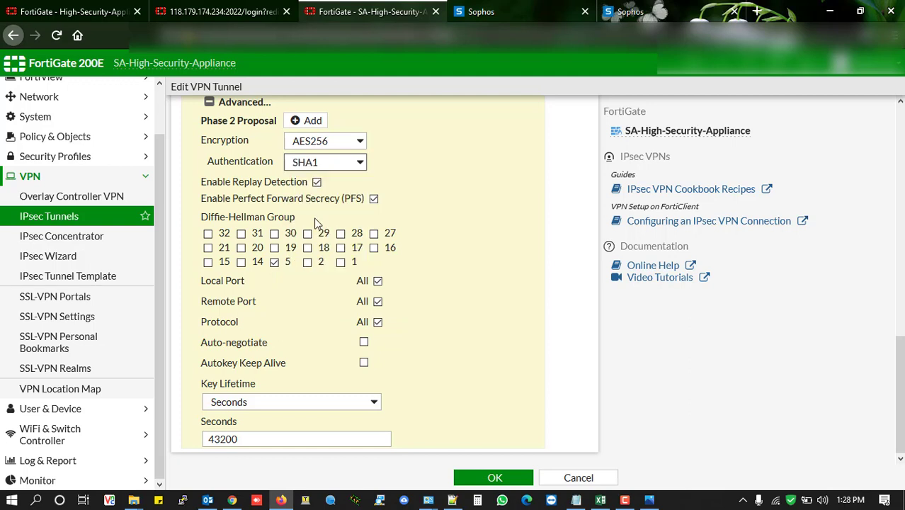
Add a second Phase 2 proposal with AES192 encryption and SHA1 authentication
left_click(309, 124)
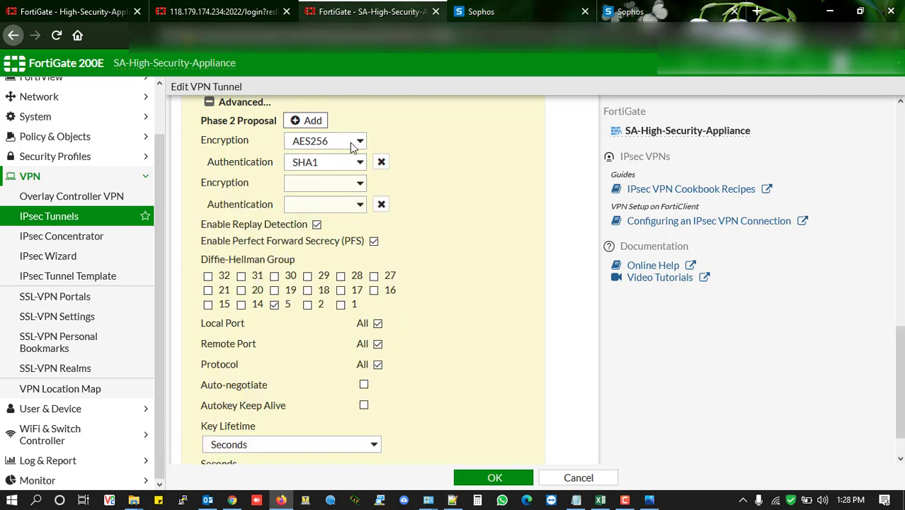
left_click(359, 183)
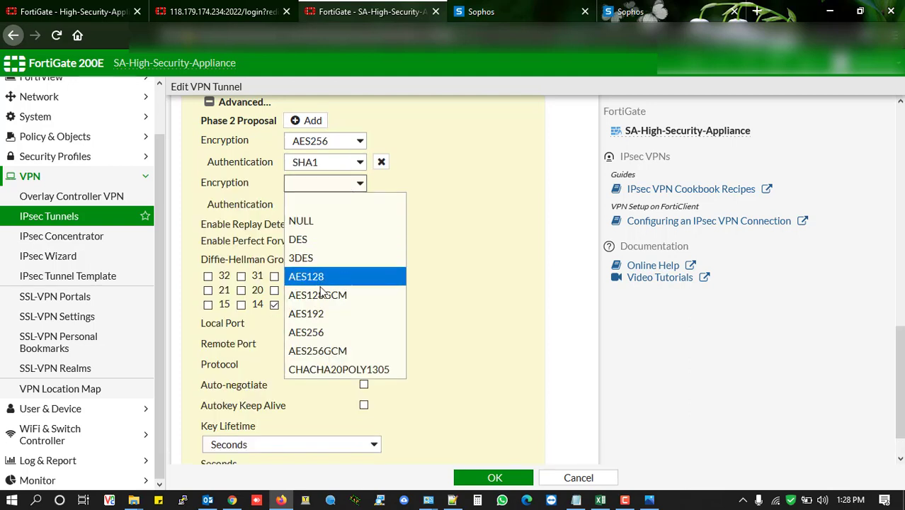
left_click(319, 313)
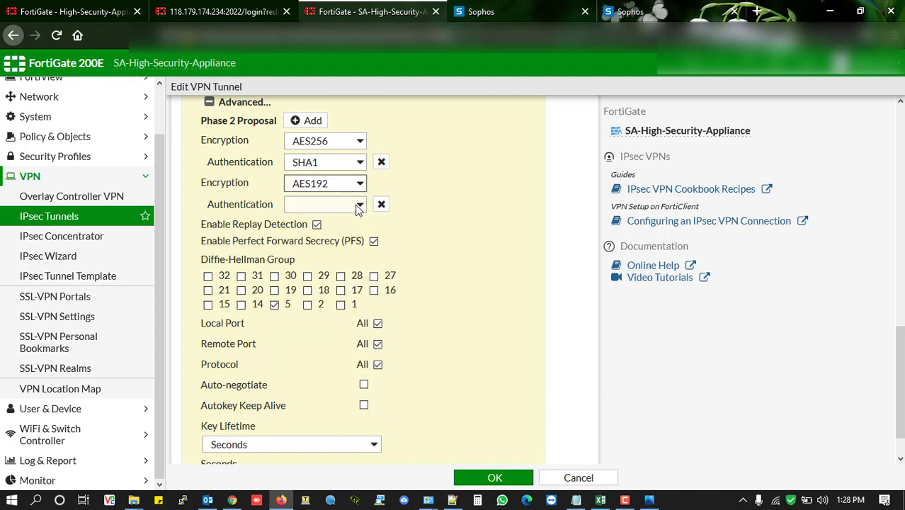
left_click(359, 206)
left_click(329, 284)
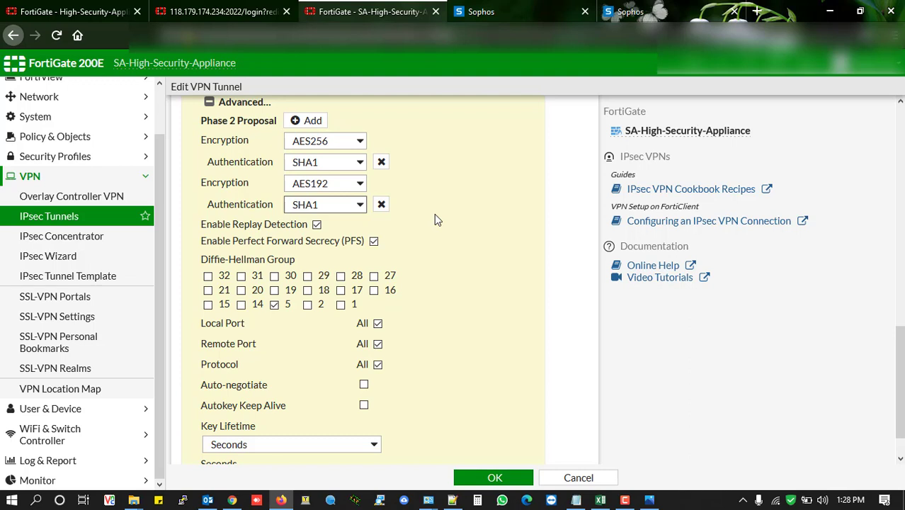
Add a third Phase 2 proposal with 3DES encryption and SHA1 authentication
left_click(306, 122)
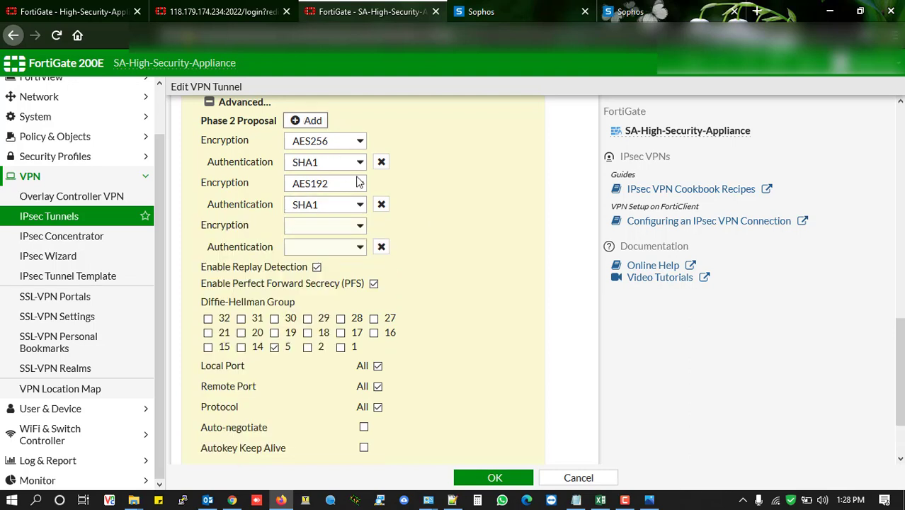
left_click(356, 230)
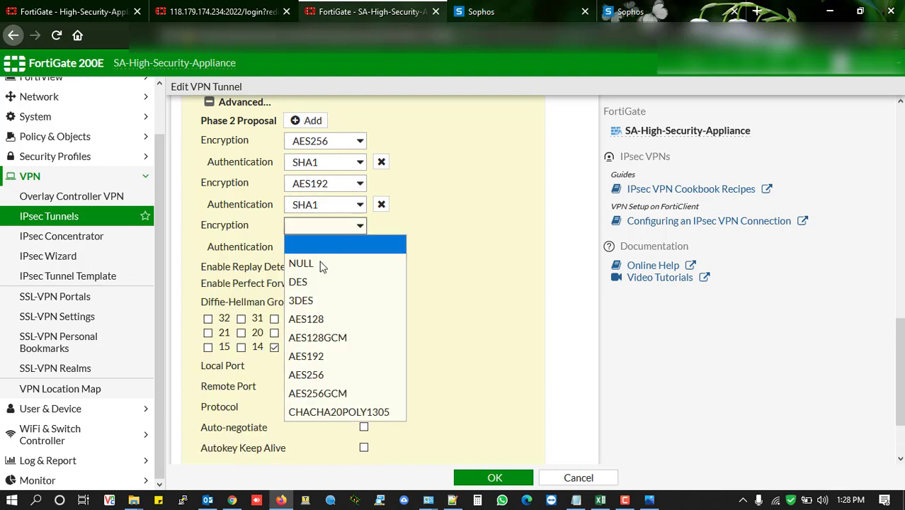
left_click(320, 299)
left_click(358, 247)
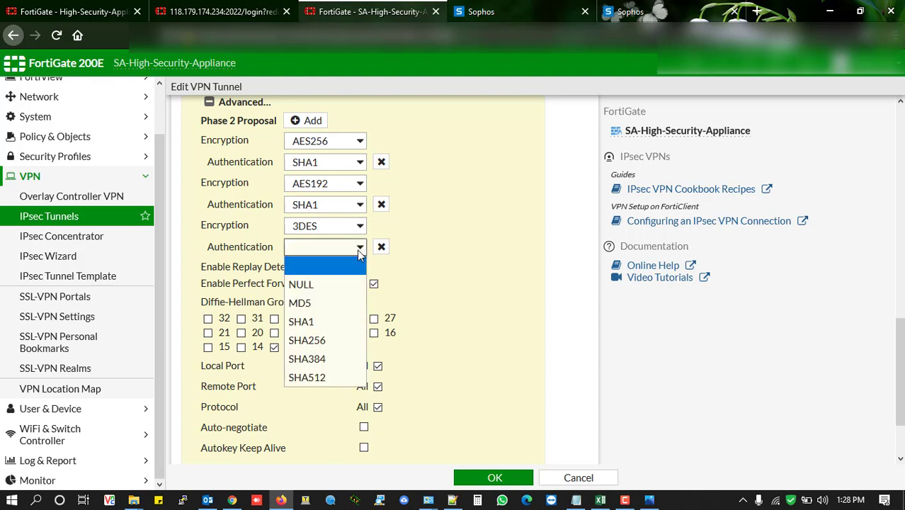
left_click(321, 327)
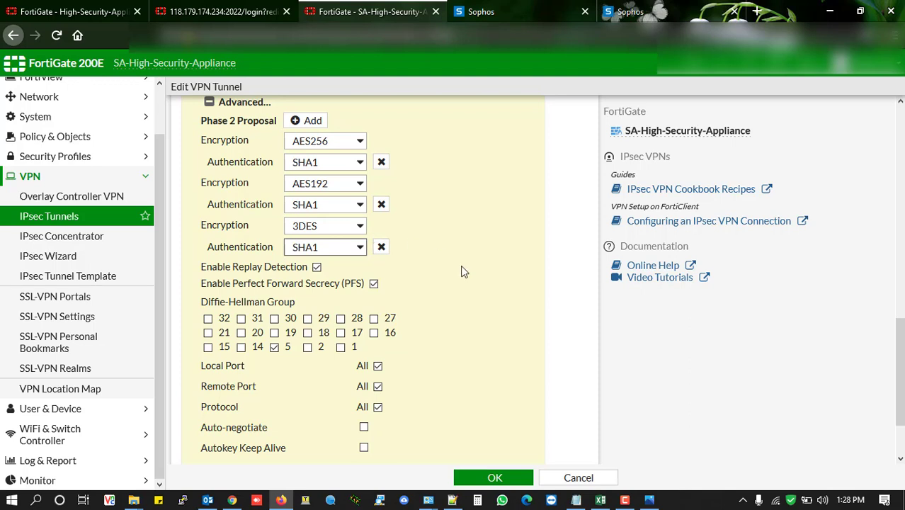
Review the Phase 1 summary and the Phase 2 proposals, Diffie-Hellman group, port and protocol options, and key lifetime
scroll(464, 272, "down", 1)
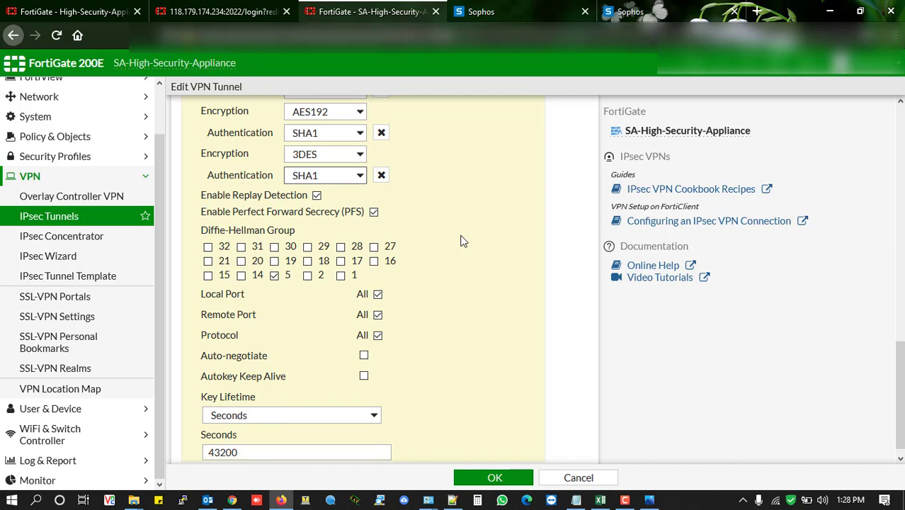
scroll(461, 241, "down", 1)
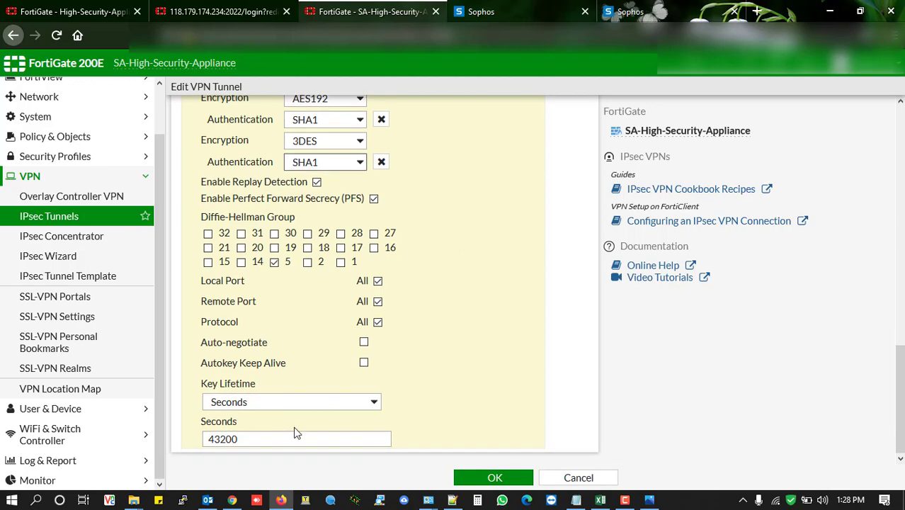
scroll(464, 318, "up", 10)
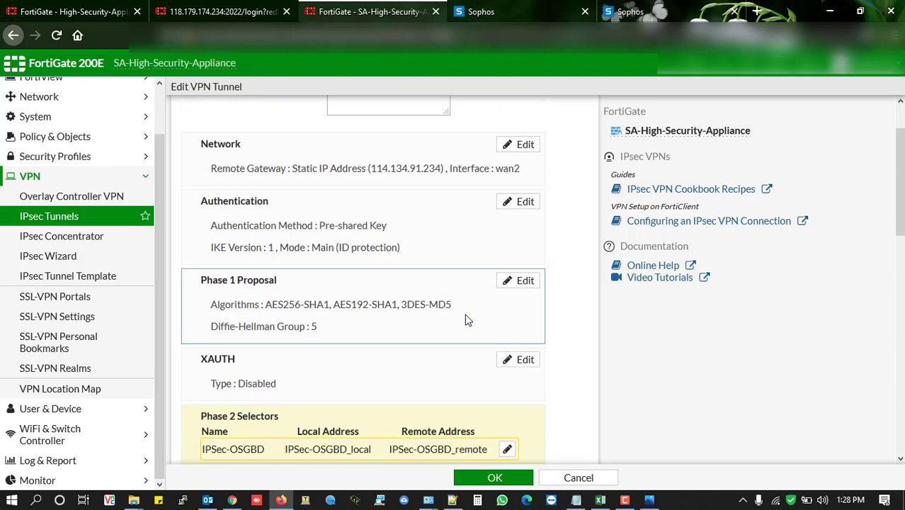
scroll(389, 328, "down", 10)
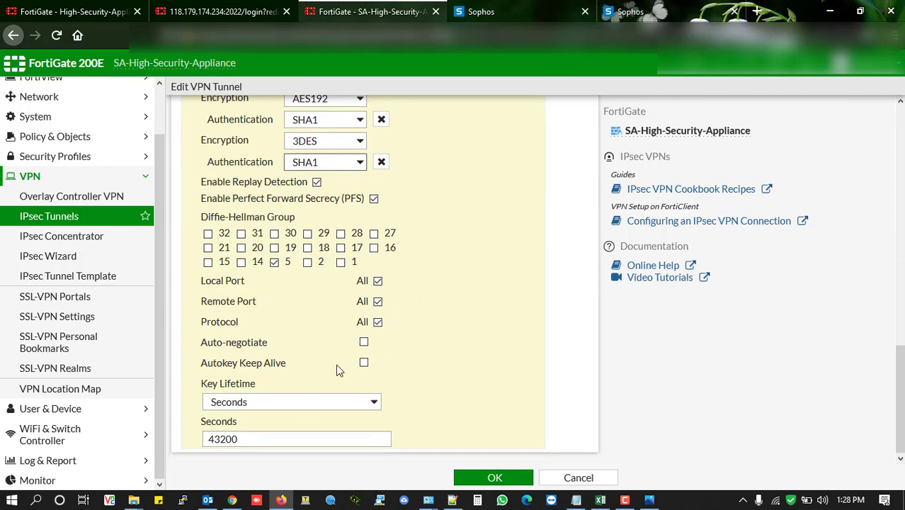
left_click(279, 441)
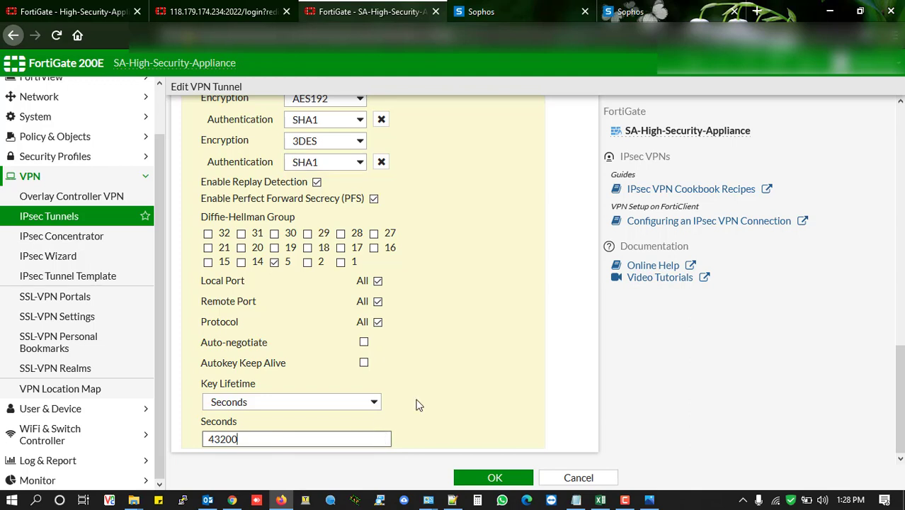
scroll(416, 404, "up", 1)
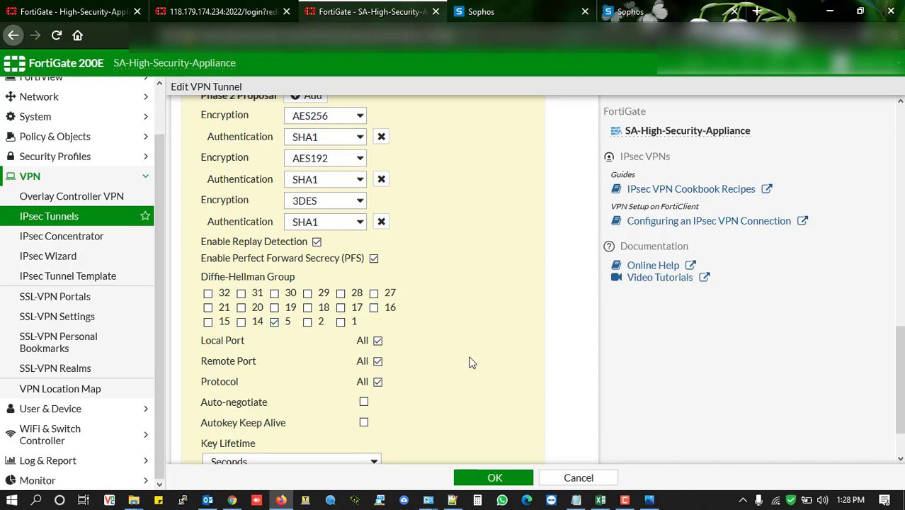
scroll(473, 363, "up", 5)
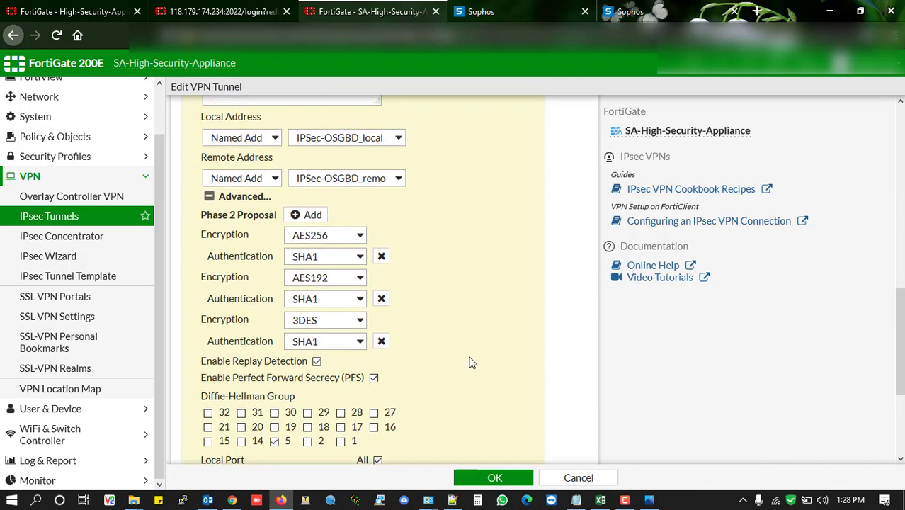
scroll(472, 363, "up", 6)
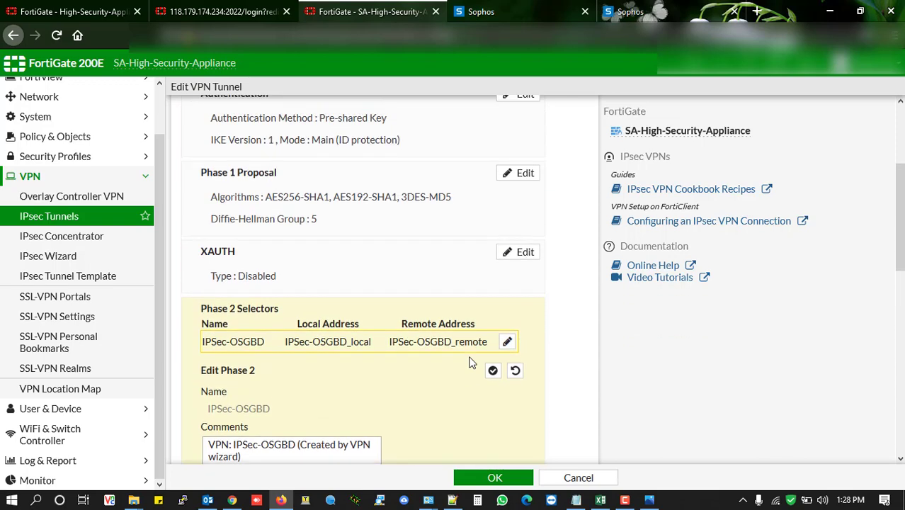
scroll(471, 363, "down", 10)
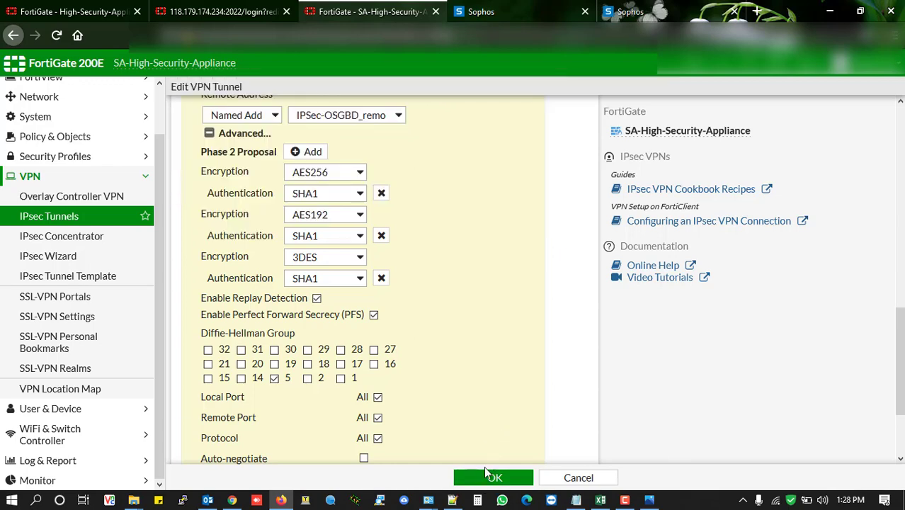
scroll(479, 402, "down", 1)
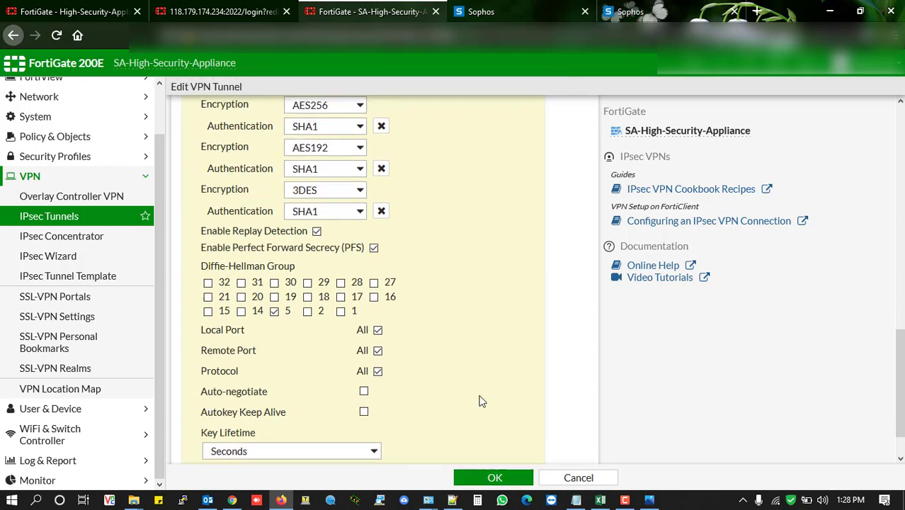
scroll(480, 401, "up", 2)
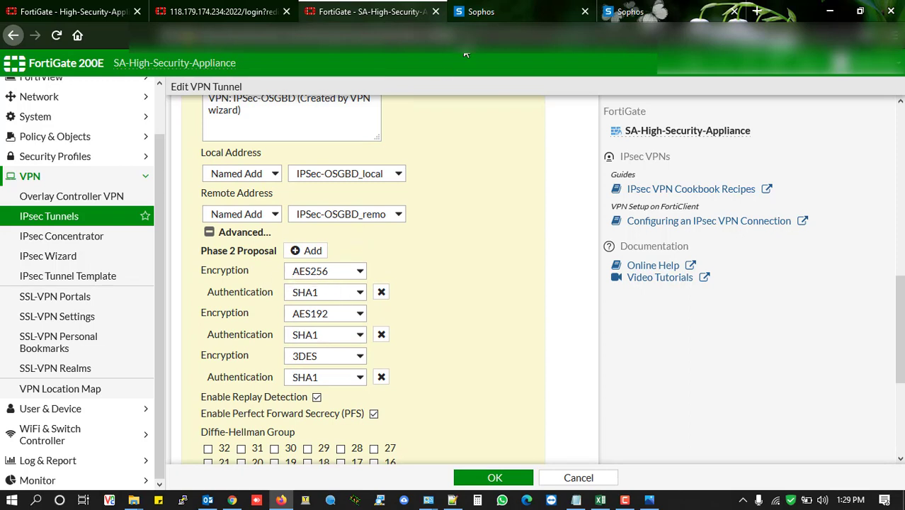
Look at the Sophos XG Firewall page and check the authentication choices for the AES256 Phase 2 proposal in FortiGate
left_click(521, 7)
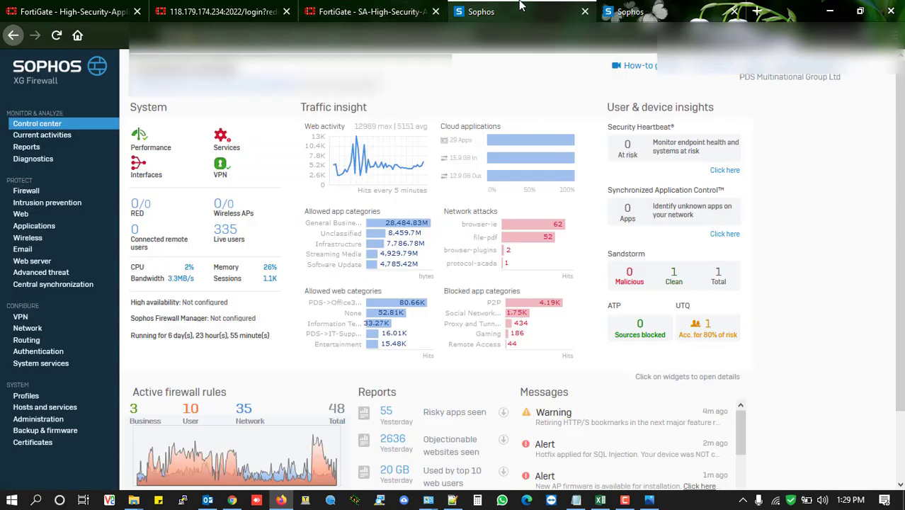
left_click(374, 10)
left_click(511, 12)
left_click(398, 7)
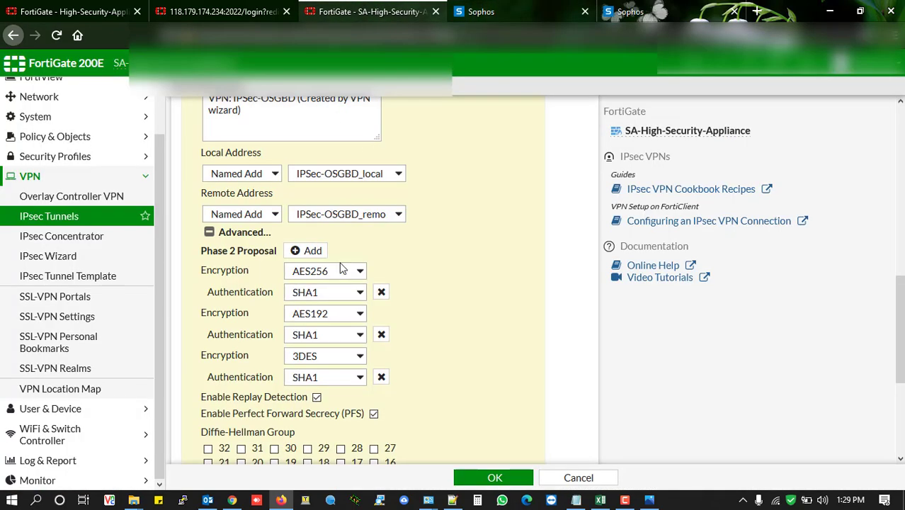
left_click(326, 295)
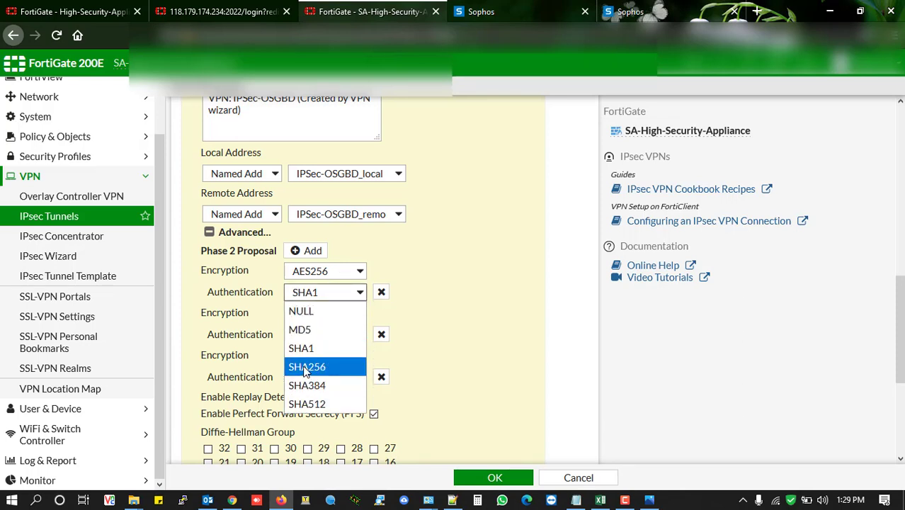
left_click(522, 10)
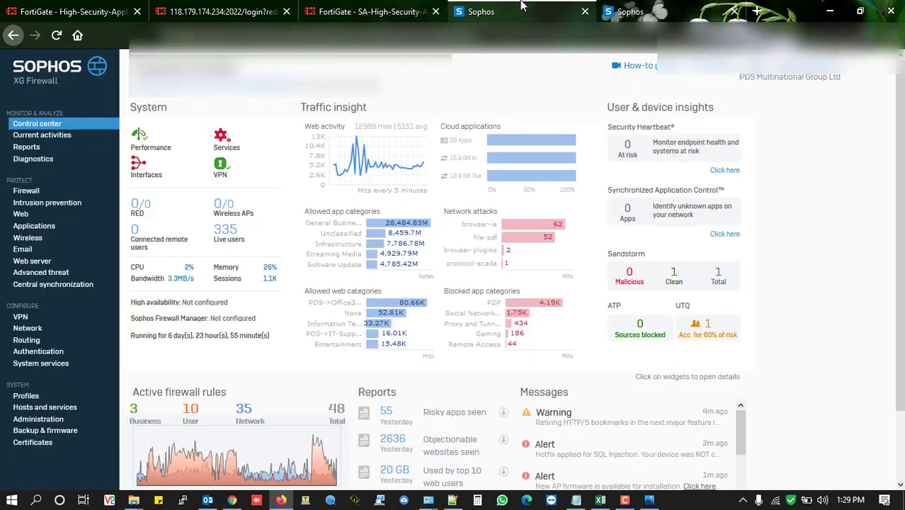
left_click(356, 10)
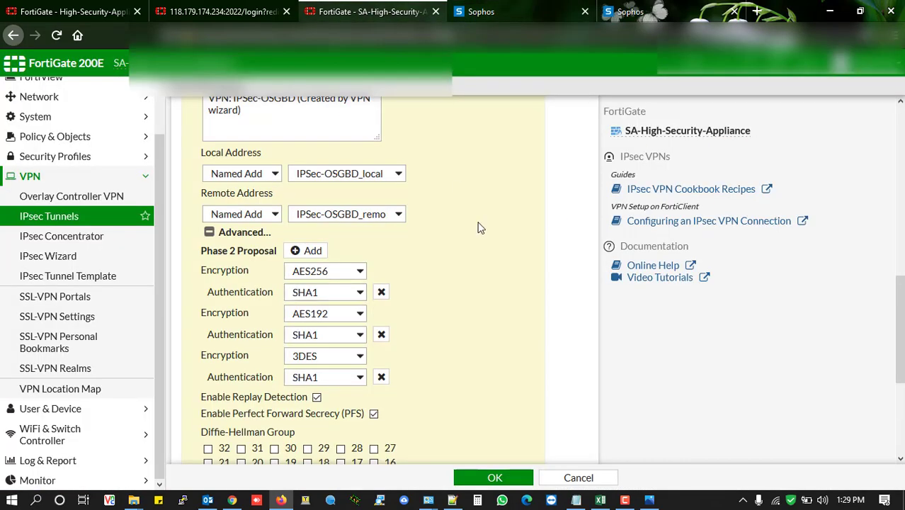
Recheck the tunnel settings, save the VPN tunnel, and select IPSec-OSGBD in the Custom tunnel group
scroll(479, 227, "down", 3)
scroll(479, 227, "down", 1)
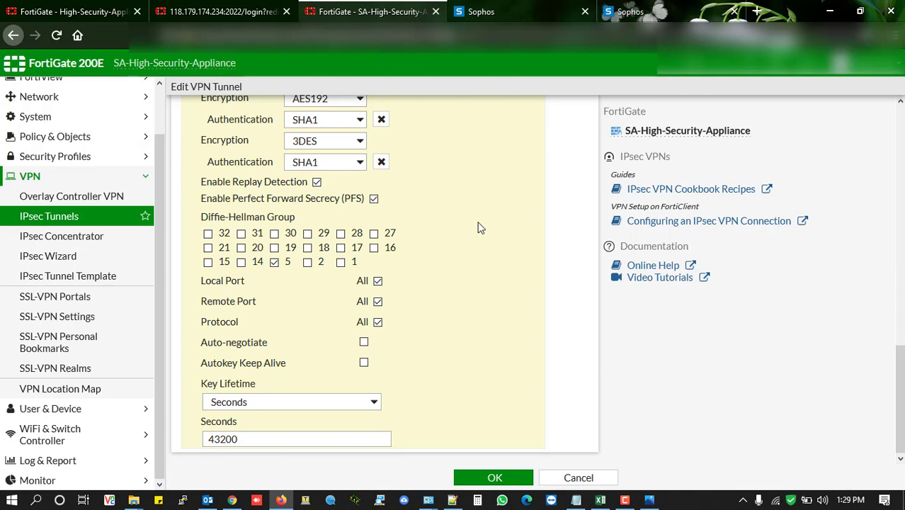
scroll(479, 226, "up", 10)
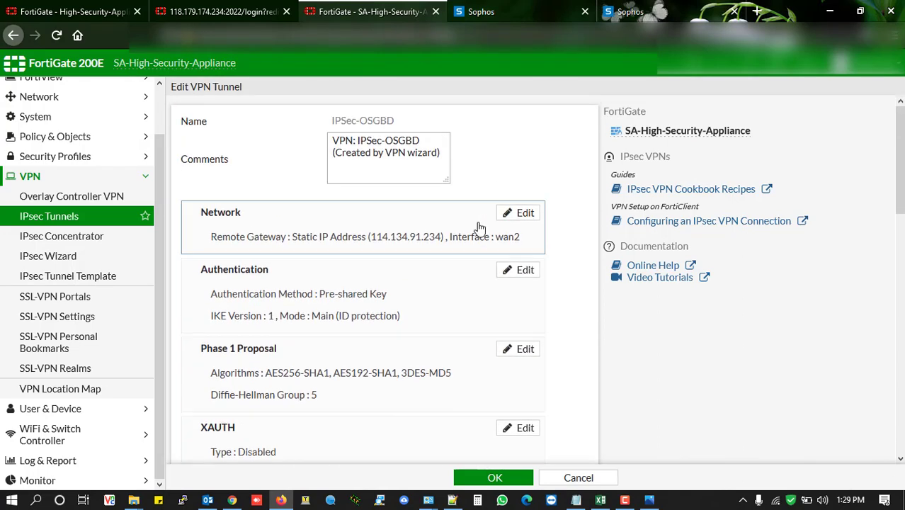
scroll(478, 228, "down", 4)
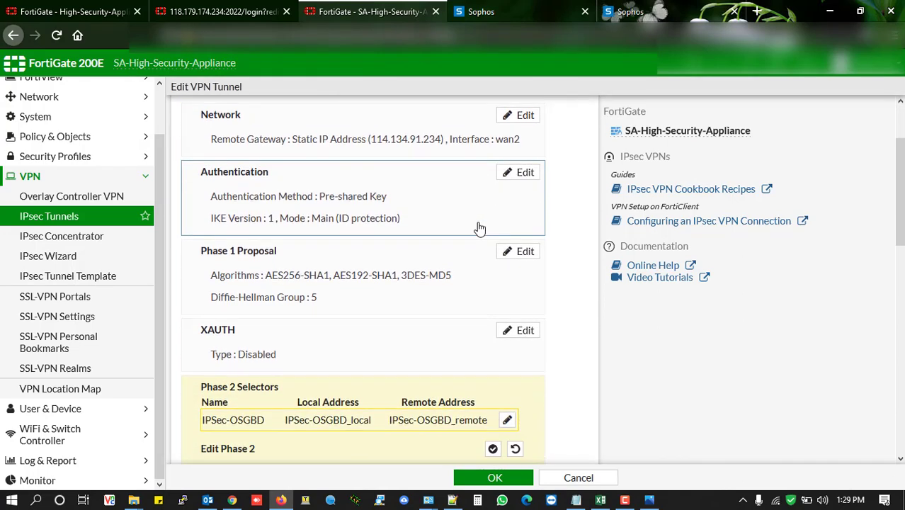
scroll(479, 227, "down", 2)
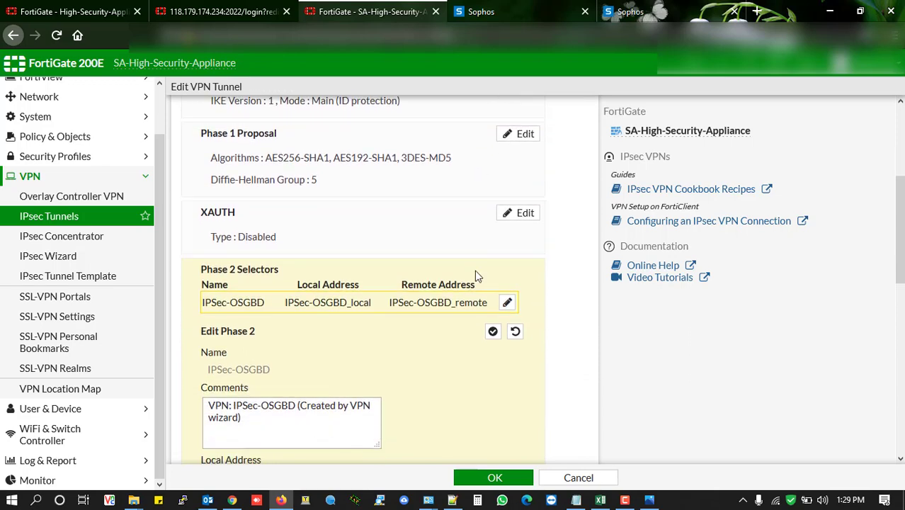
scroll(476, 273, "down", 6)
left_click(492, 478)
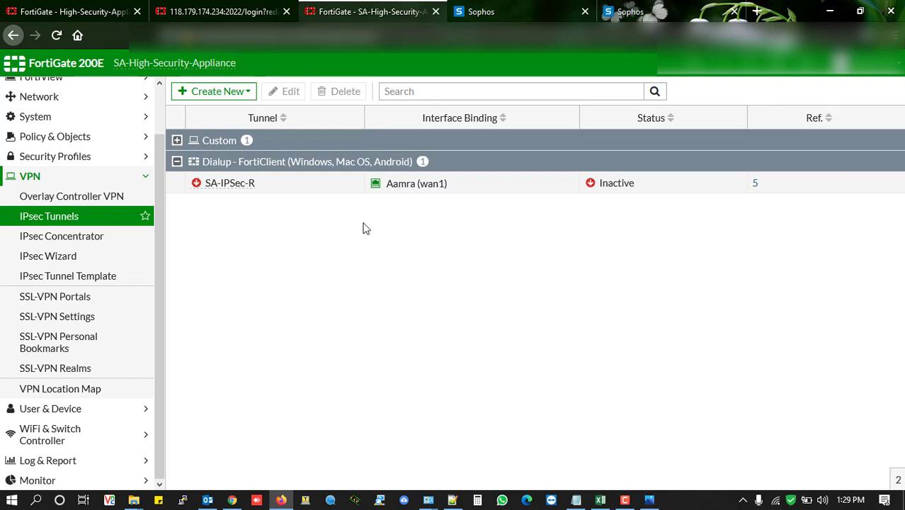
left_click(177, 141)
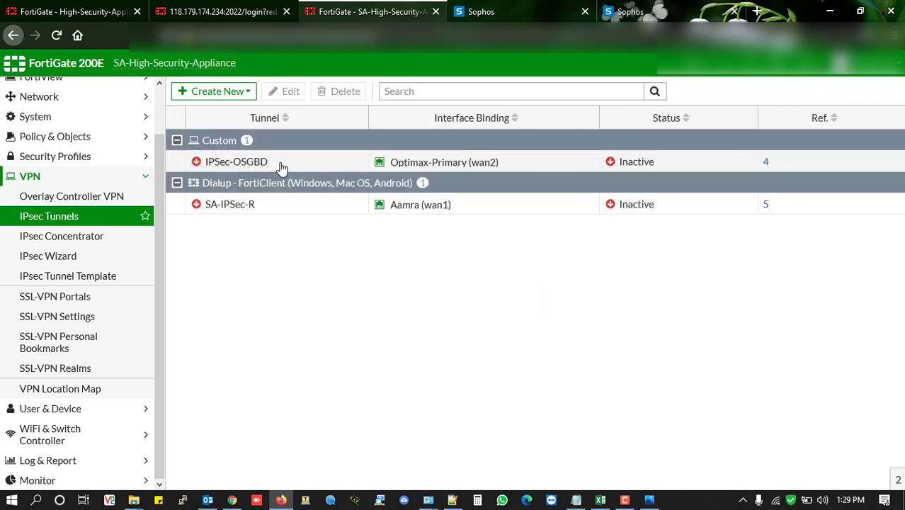
left_click(281, 164)
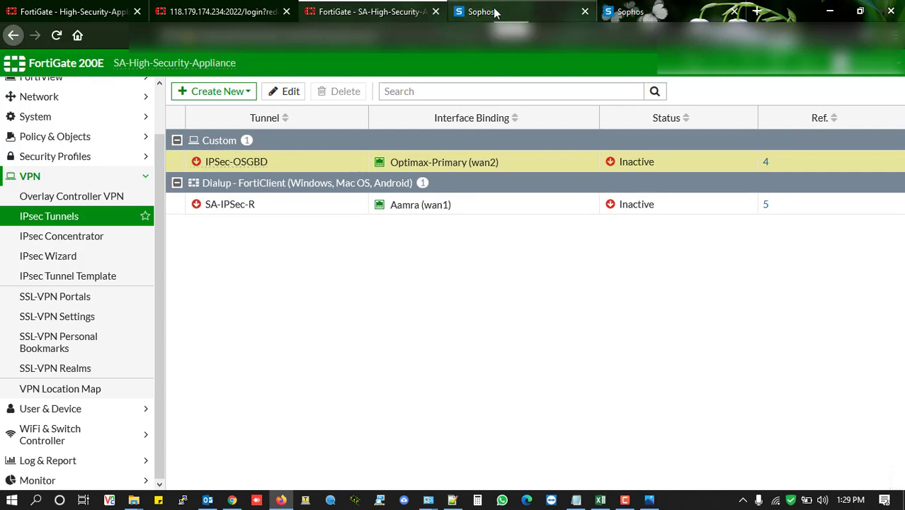
Switch to the Sophos XG Firewall and examine the Phase 1 and Phase 2 algorithms in its IPsec policies
left_click(532, 20)
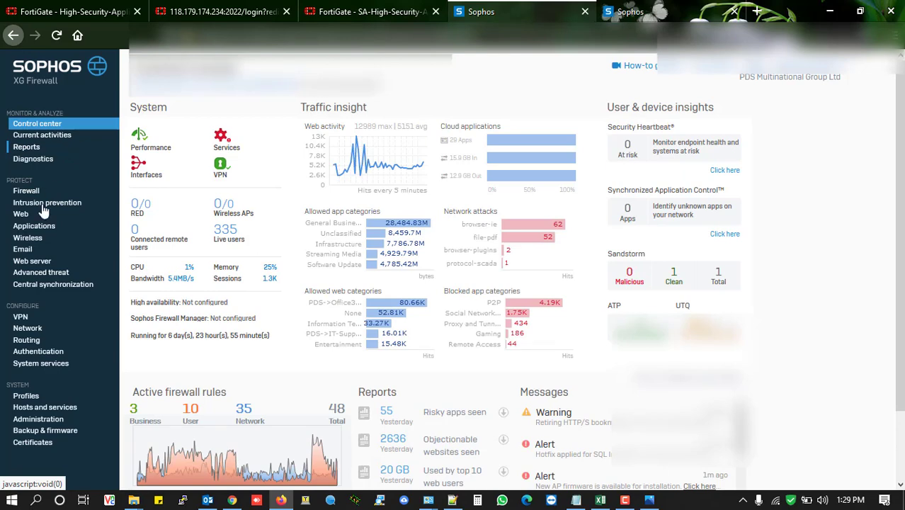
left_click(20, 318)
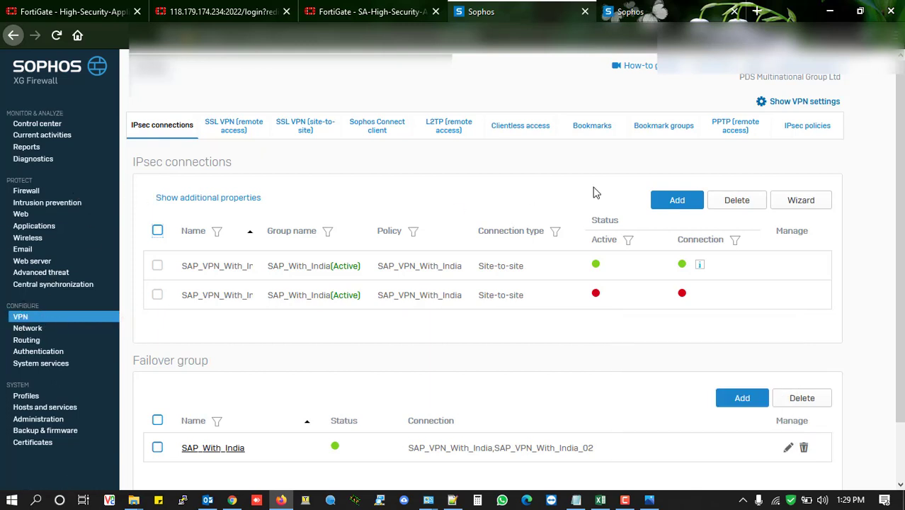
left_click(818, 135)
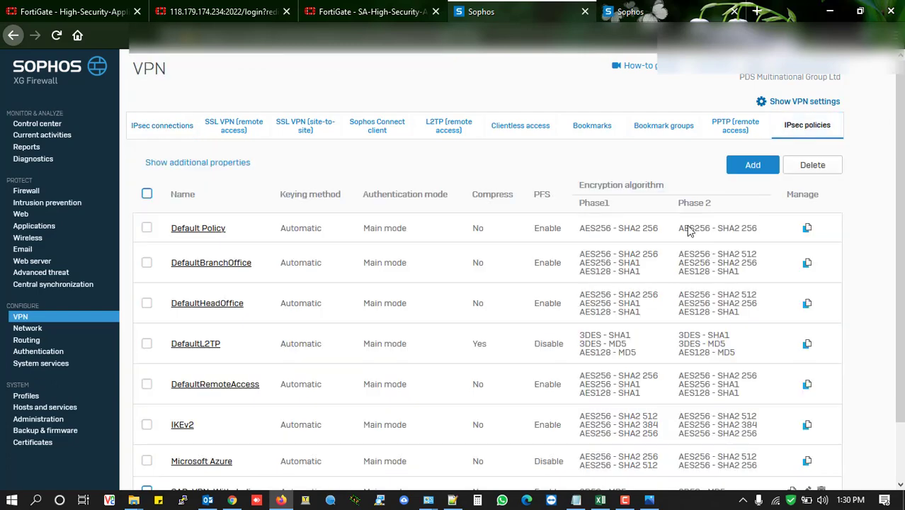
scroll(644, 278, "down", 2)
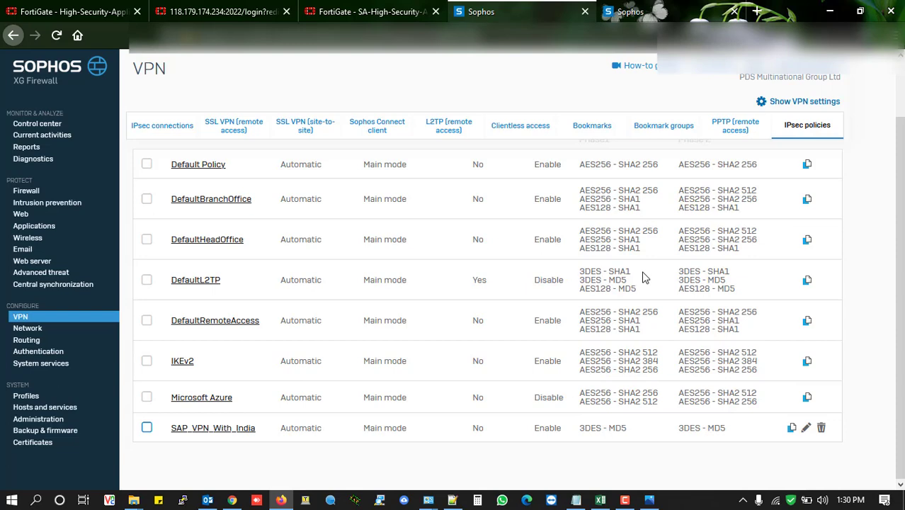
scroll(645, 278, "up", 2)
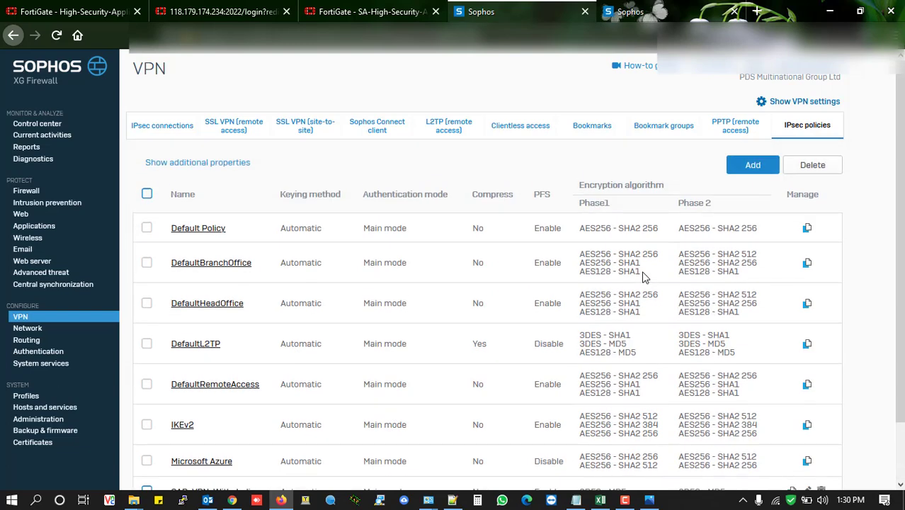
Add a new IPsec policy in the Sophos XG Firewall and name it IPSec_With_SA
left_click(754, 167)
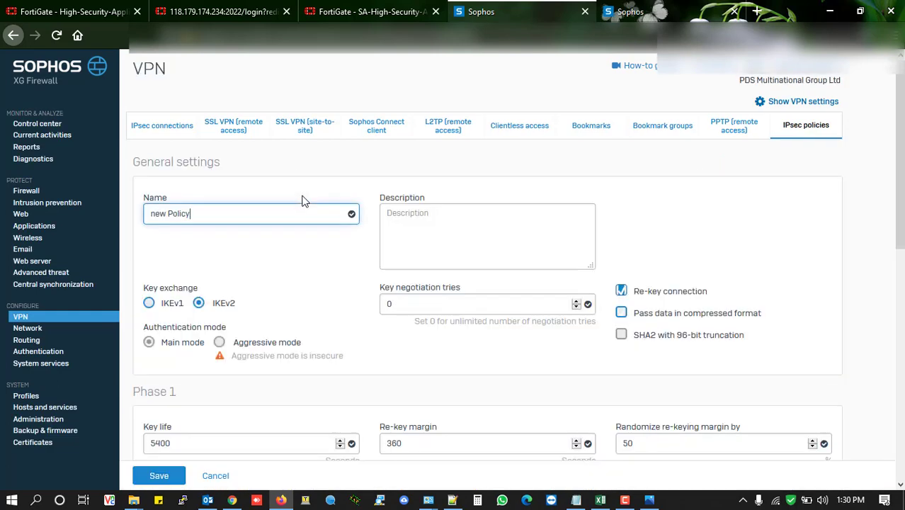
left_click_drag(258, 214, 64, 225)
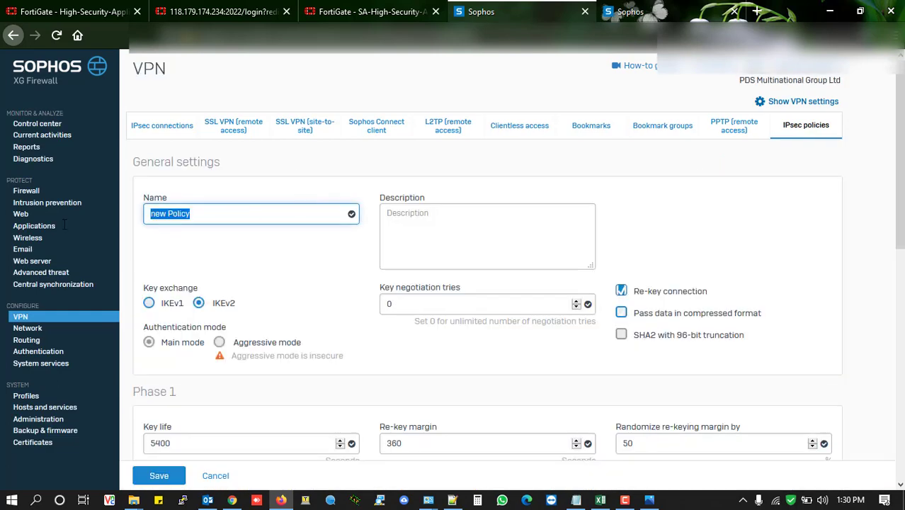
type("IPSe")
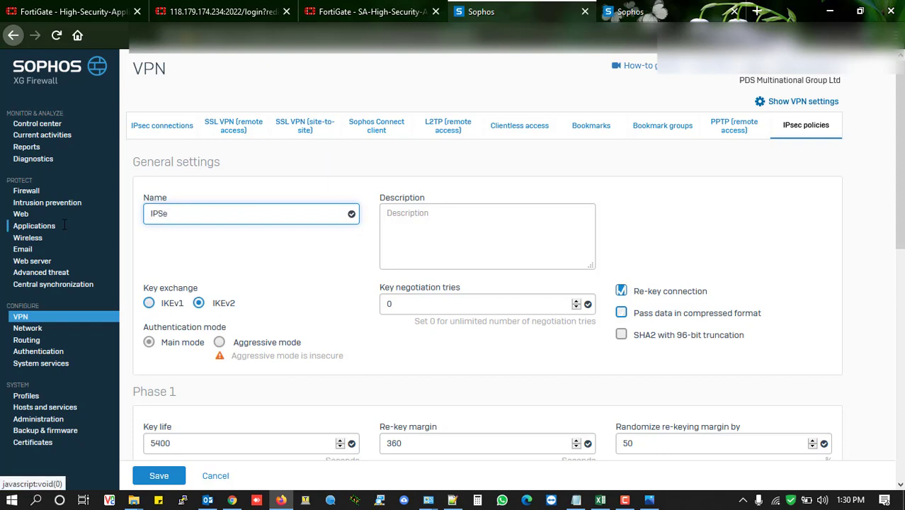
type("c-")
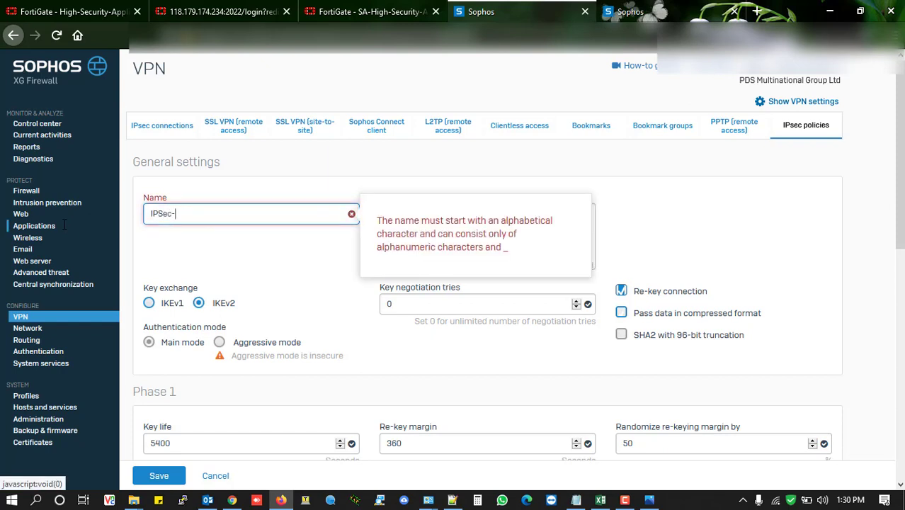
key("BackSpace")
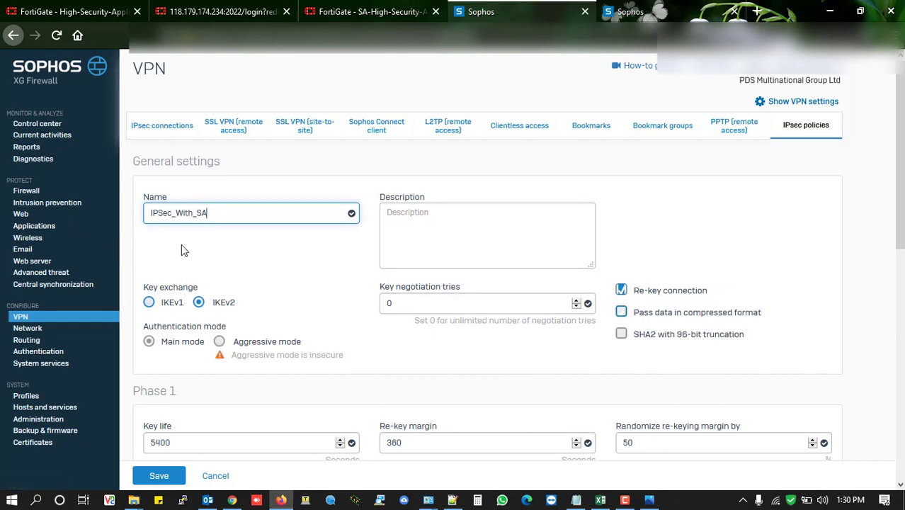
scroll(252, 246, "down", 1)
scroll(256, 245, "down", 1)
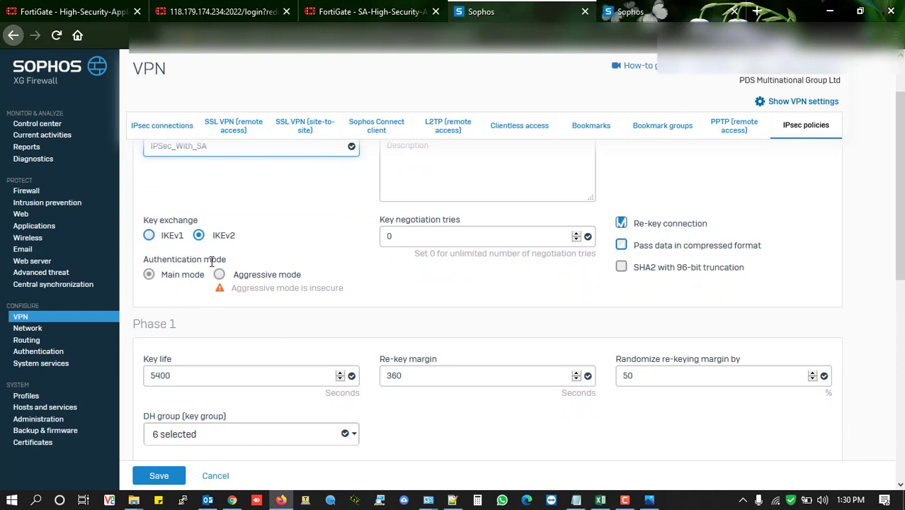
left_click(695, 212)
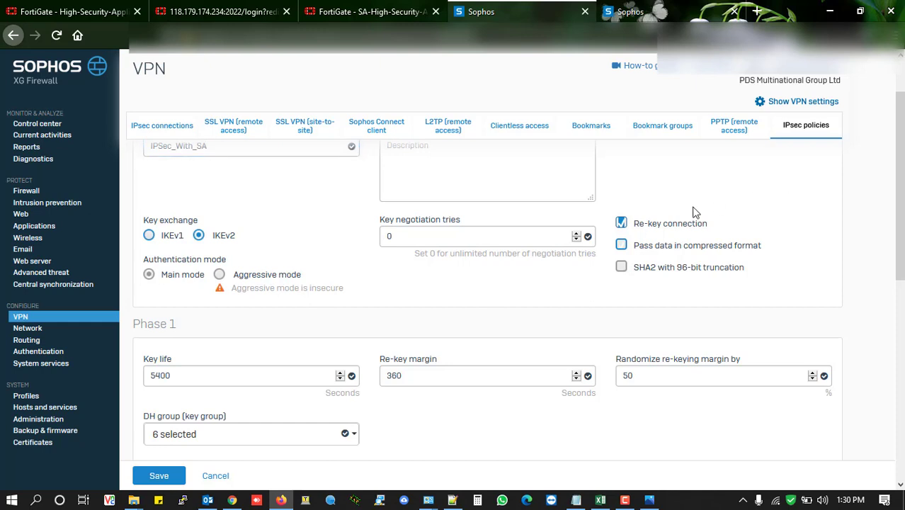
Set the key negotiation tries to 3 in the policy's general settings
scroll(694, 213, "up", 1)
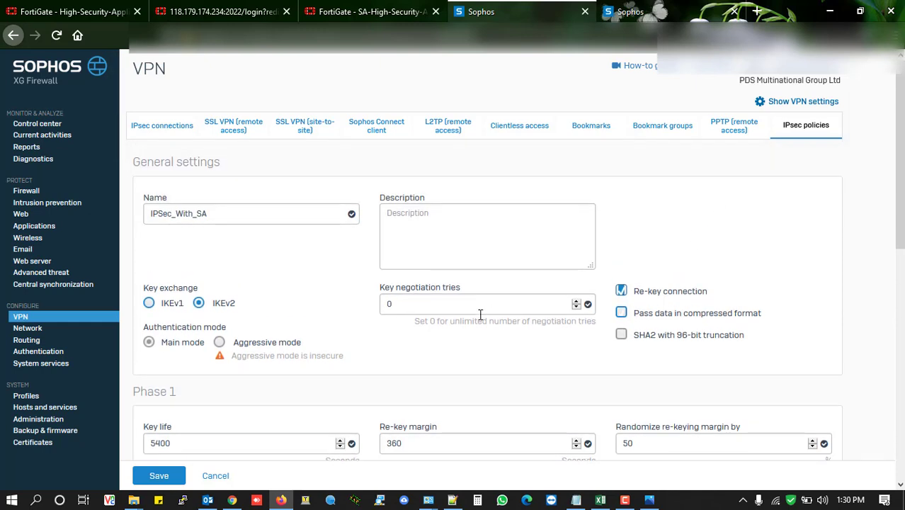
left_click(452, 310)
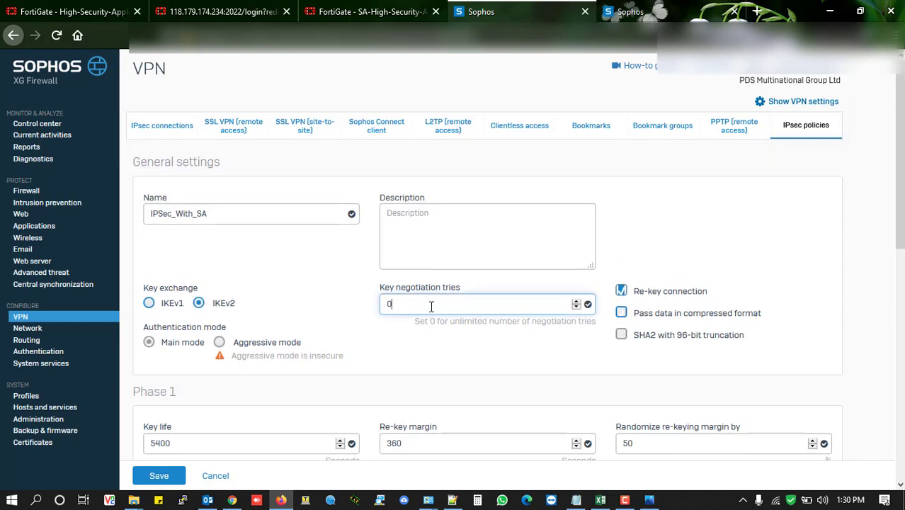
left_click_drag(447, 304, 288, 303)
Set the Phase 1 key life to 86400 seconds
scroll(618, 346, "down", 3)
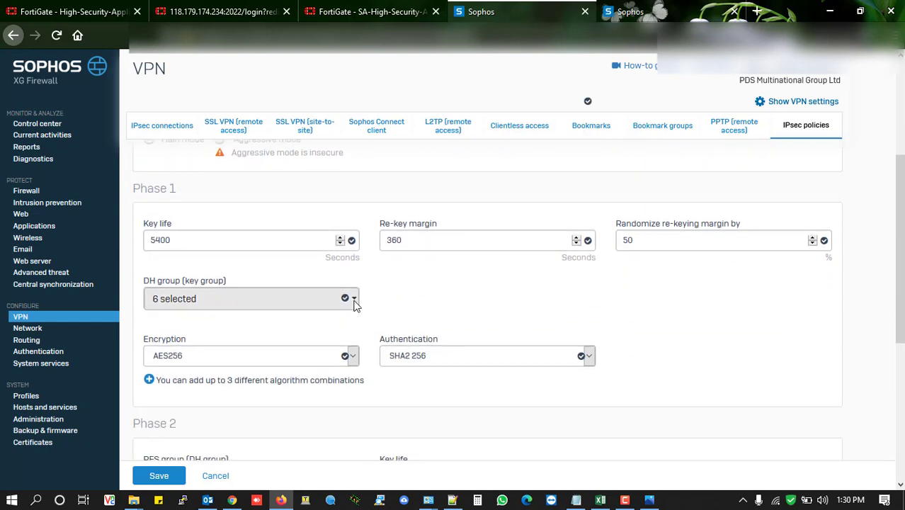
double_click(242, 243)
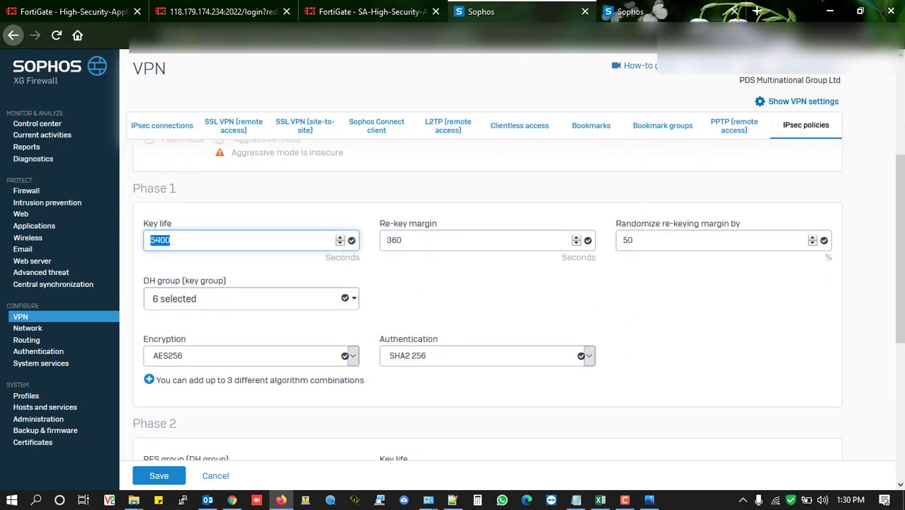
type("86")
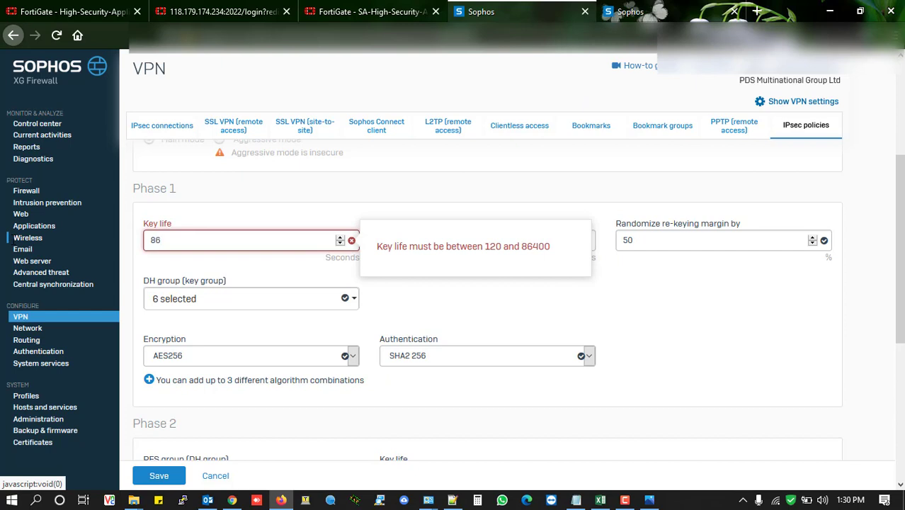
type("00")
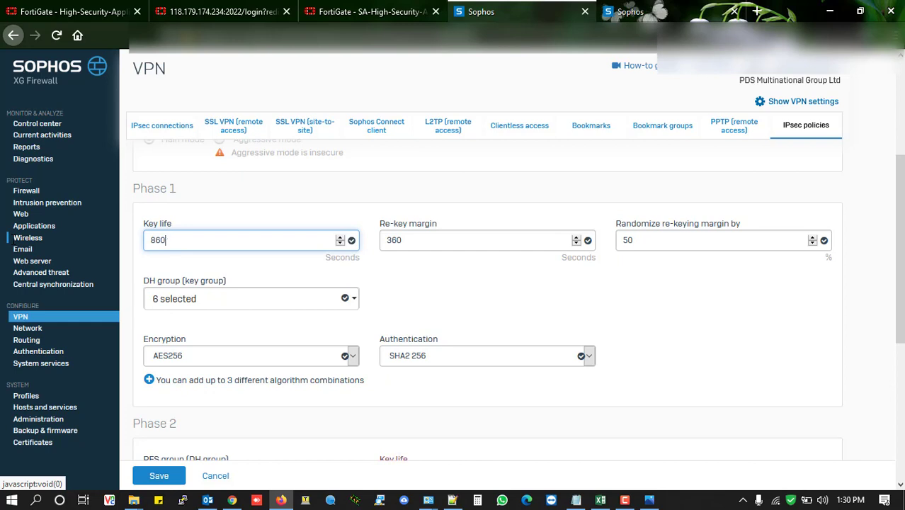
key("BackSpace")
type("40")
scroll(122, 275, "down", 1)
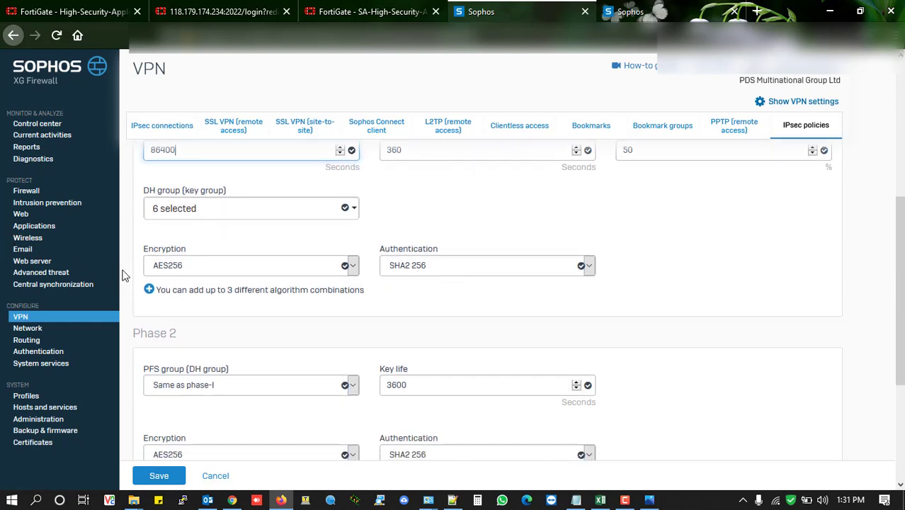
scroll(122, 275, "up", 2)
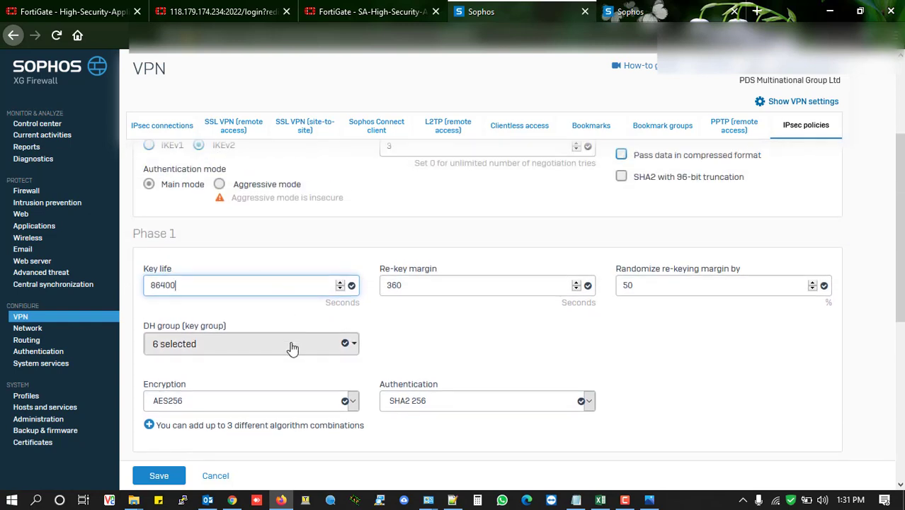
Clear all six preselected Phase 1 DH groups and choose only group 5 (DH1536)
left_click(292, 347)
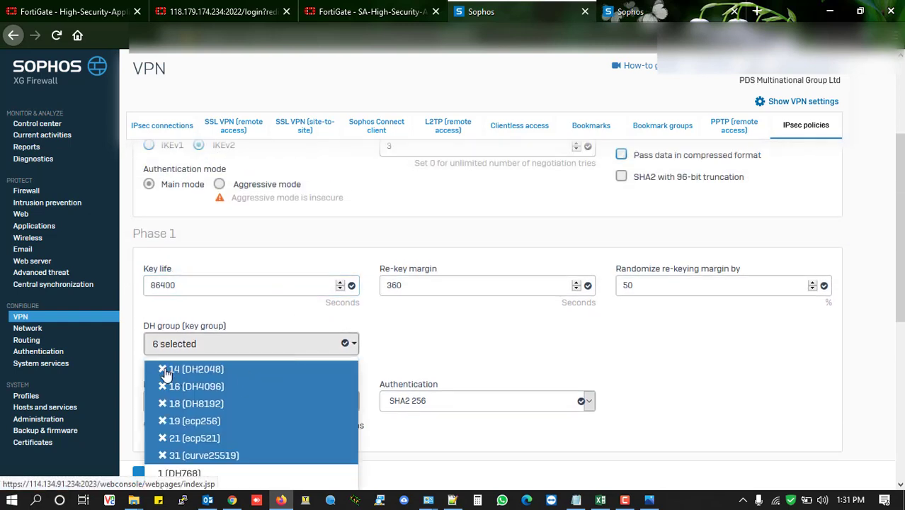
left_click(163, 370)
left_click(163, 370)
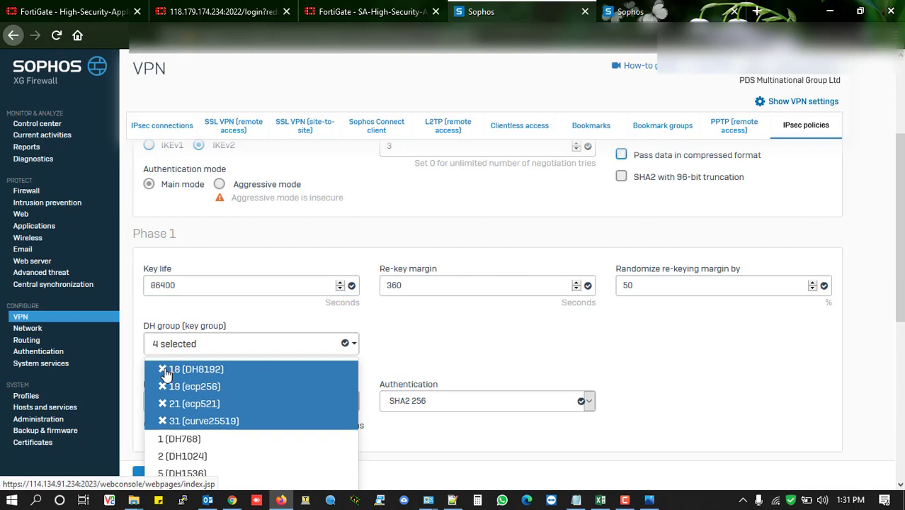
left_click(163, 370)
left_click(163, 370)
left_click(163, 370)
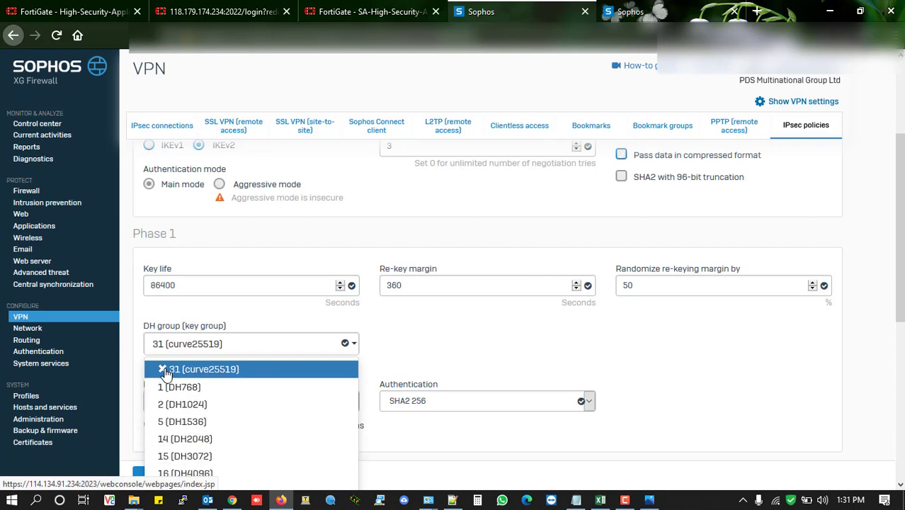
left_click(163, 370)
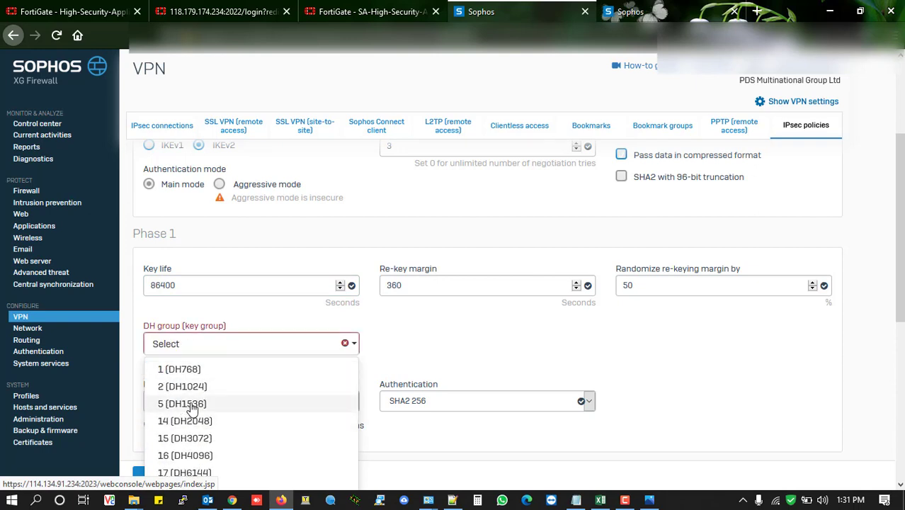
left_click(190, 407)
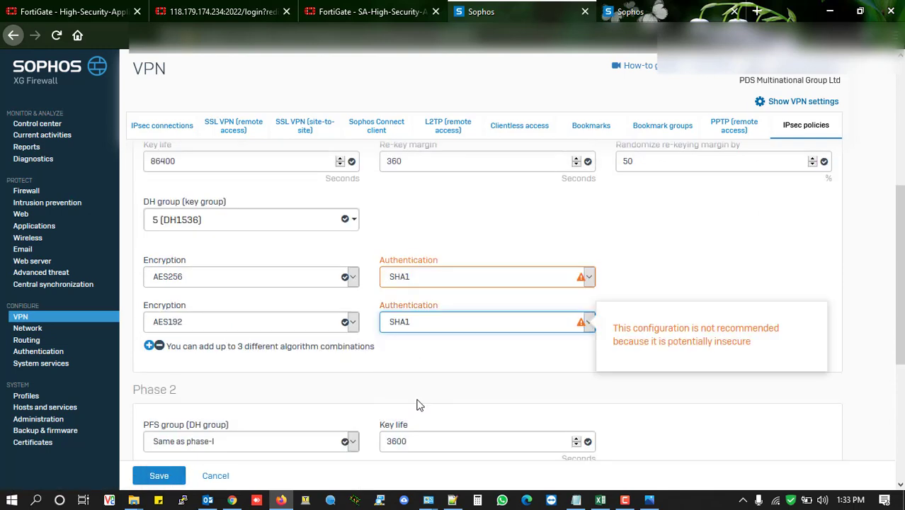
Add a third Phase 1 algorithm combination with 3DES encryption and MD5 authentication
scroll(454, 352, "down", 1)
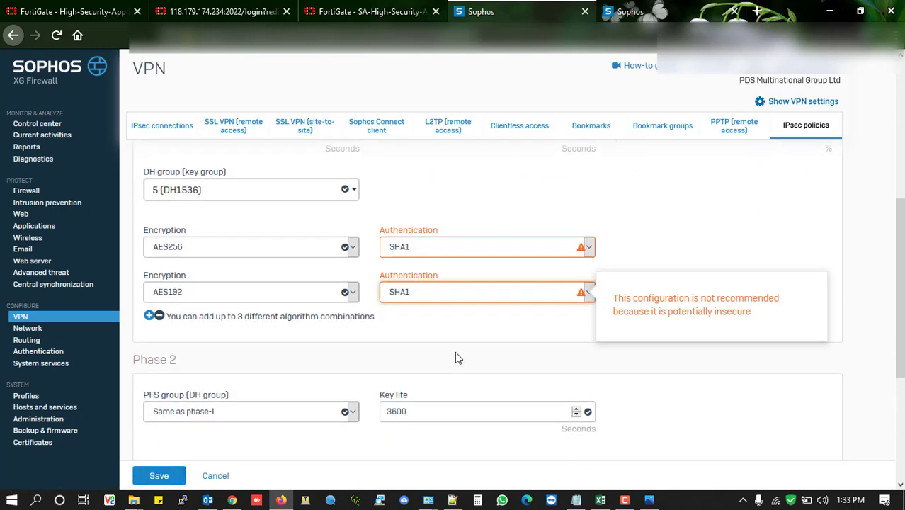
left_click(532, 247)
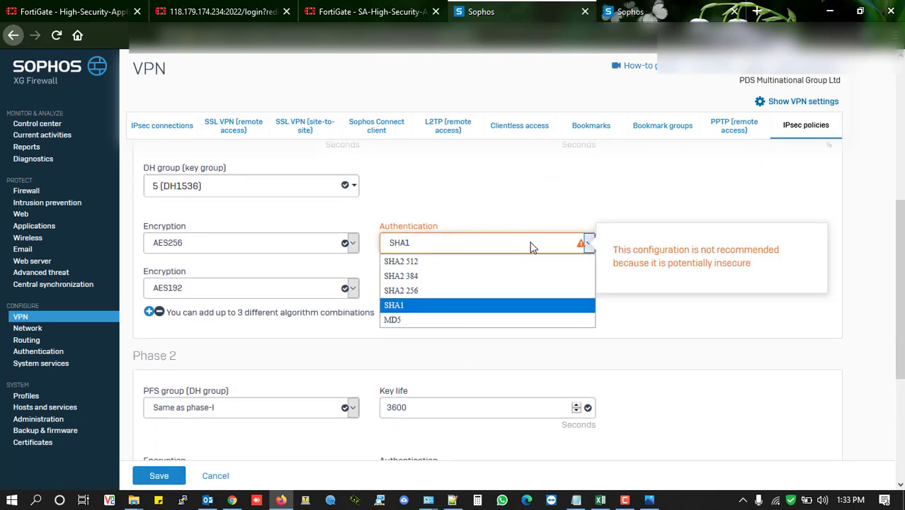
left_click(532, 247)
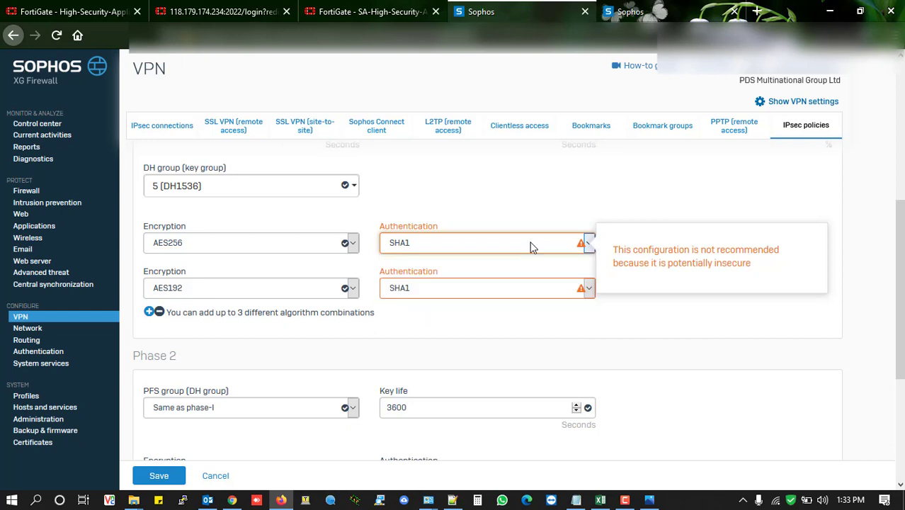
left_click(149, 313)
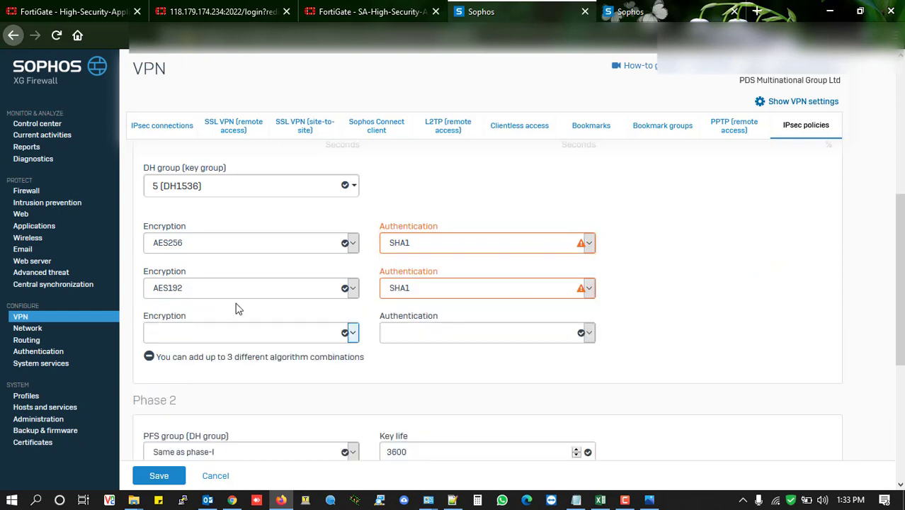
left_click(262, 331)
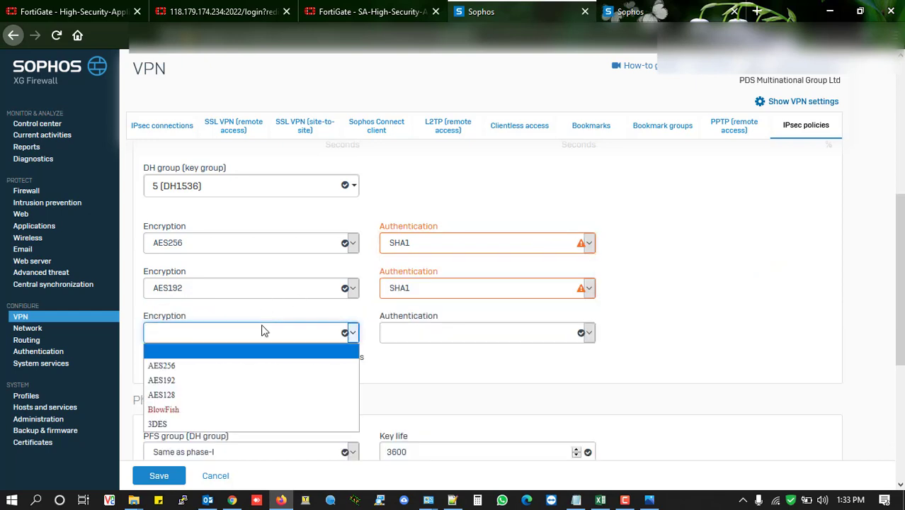
left_click(179, 425)
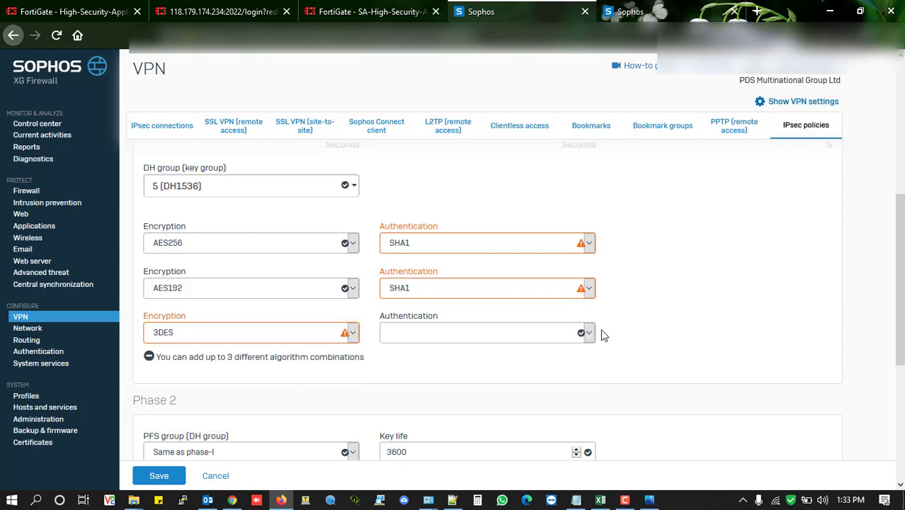
left_click(589, 331)
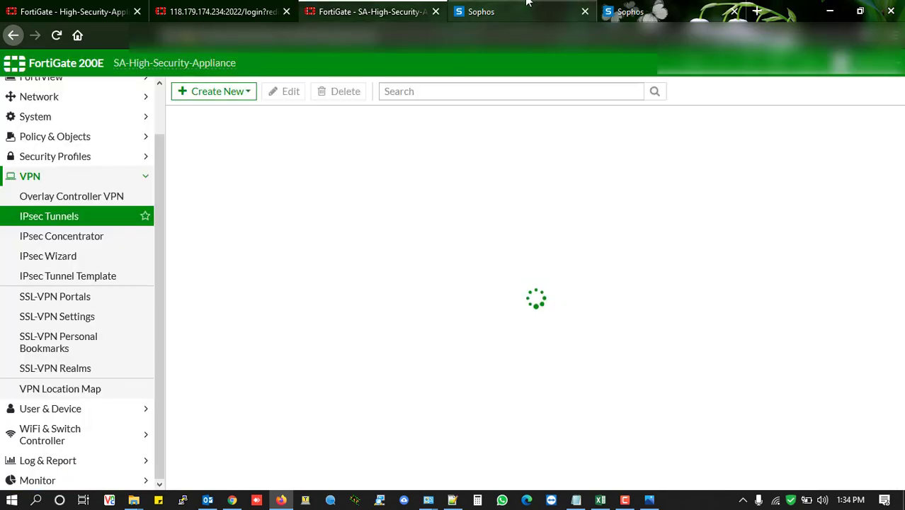
Return to the Sophos policy, keep the Phase 2 PFS group as Same as phase-I, and set the Phase 2 key life to 86400 seconds
left_click(507, 11)
scroll(381, 321, "down", 3)
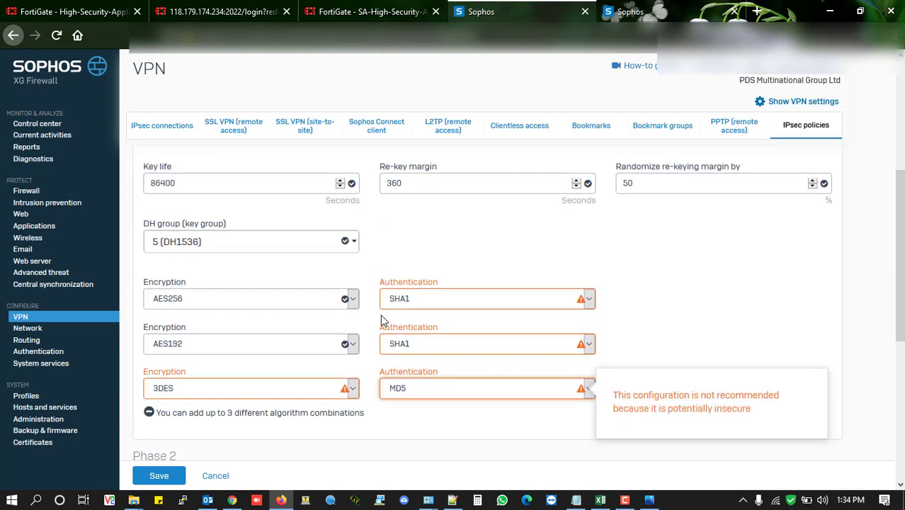
scroll(381, 321, "down", 3)
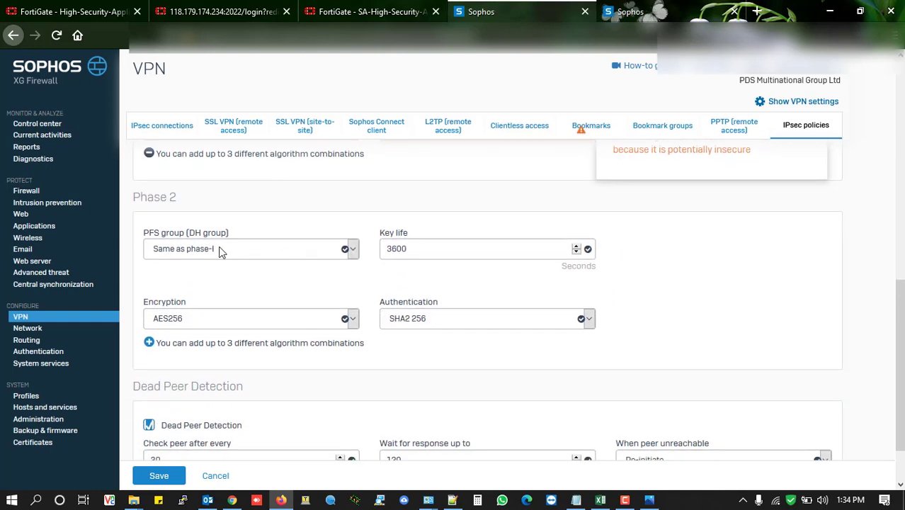
left_click(191, 256)
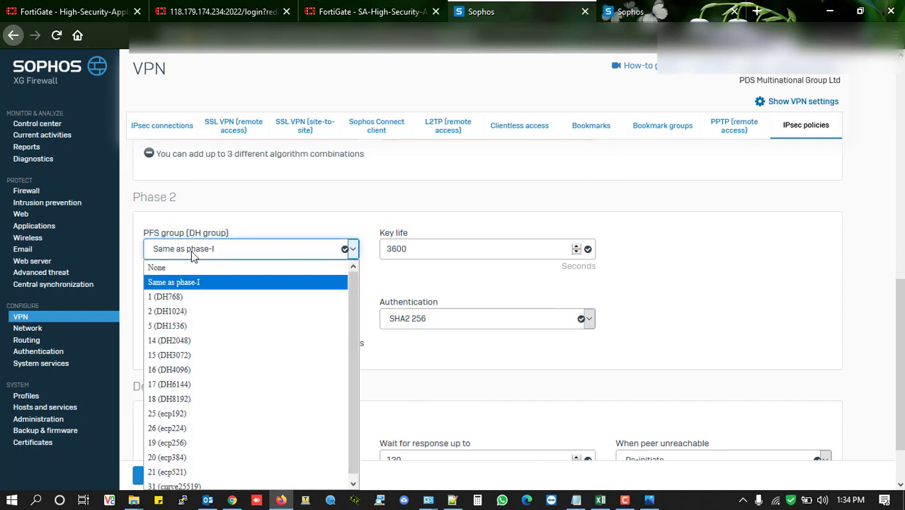
left_click(205, 288)
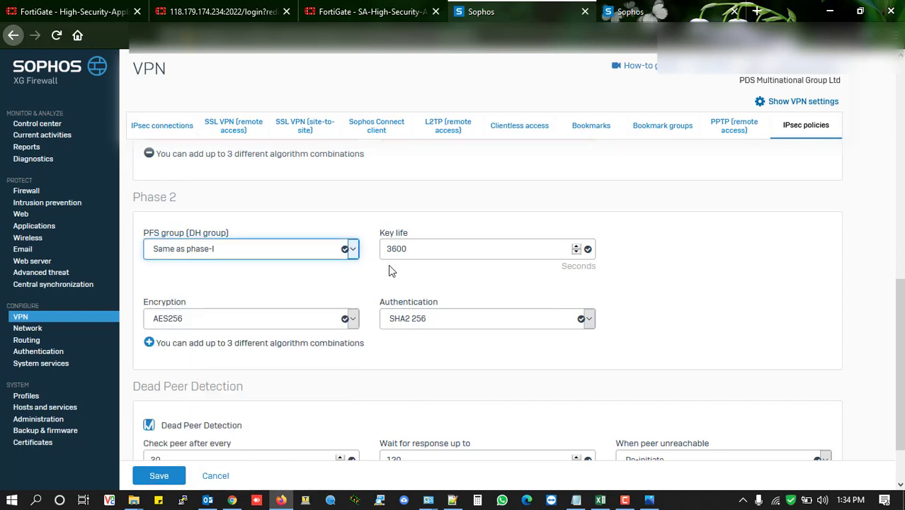
key("Tab")
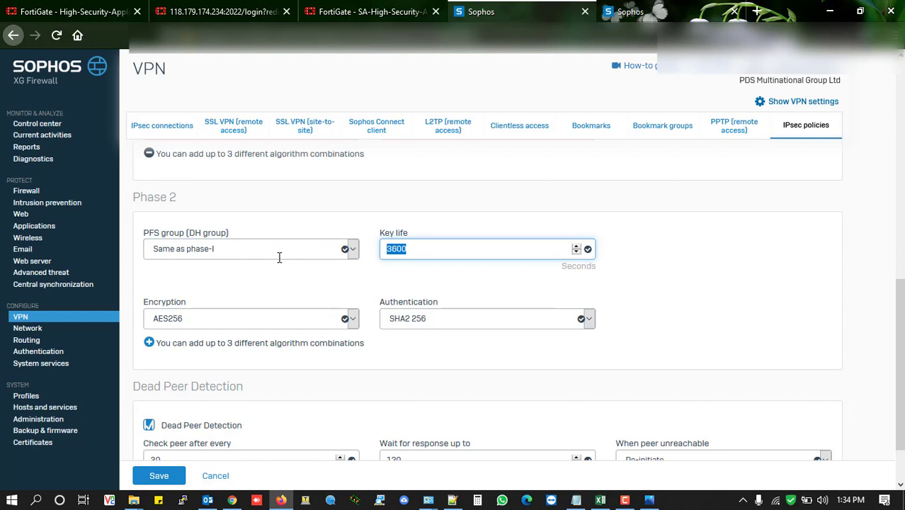
type("8640")
scroll(316, 333, "up", 1)
scroll(316, 332, "up", 5)
scroll(310, 330, "down", 6)
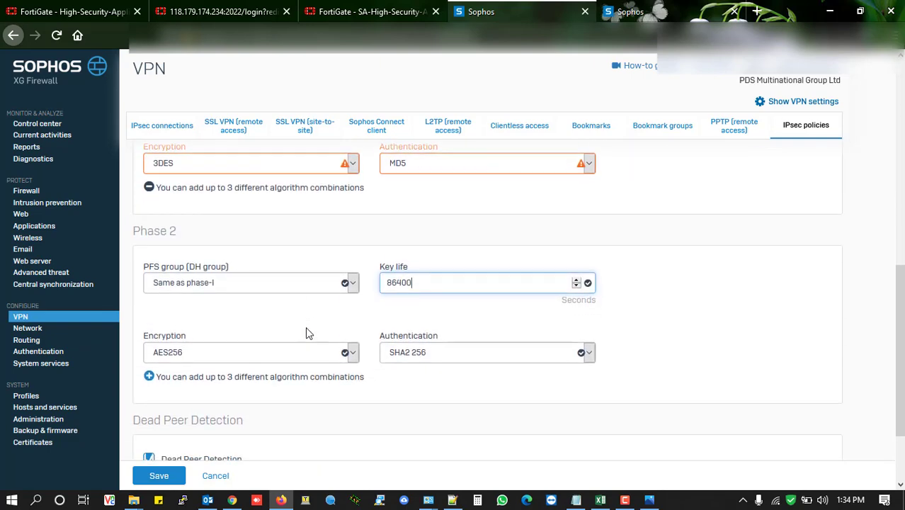
Keep AES256 as the first Phase 2 encryption and set its authentication to SHA1
left_click(284, 352)
left_click(285, 350)
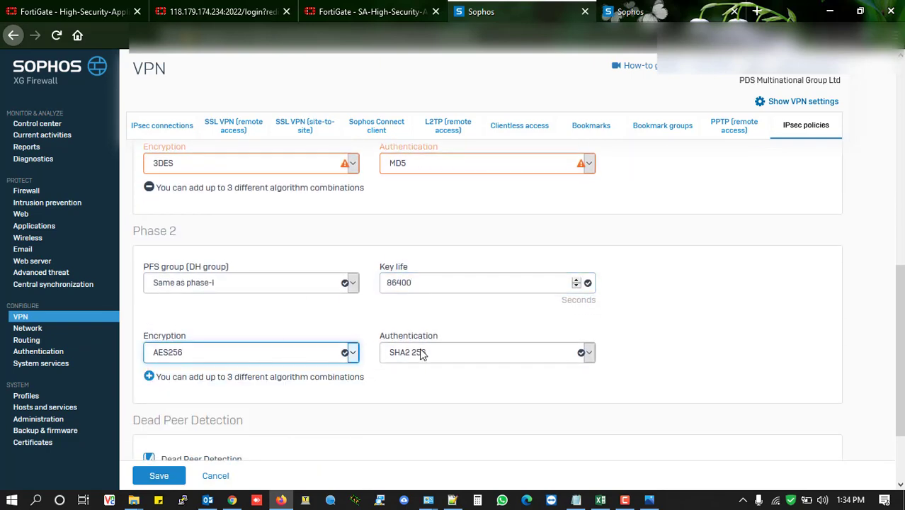
left_click(422, 354)
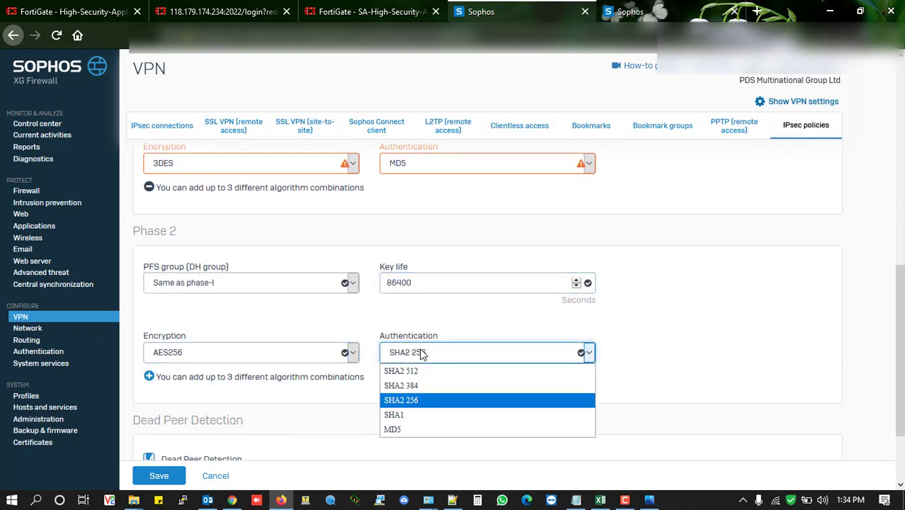
left_click(395, 415)
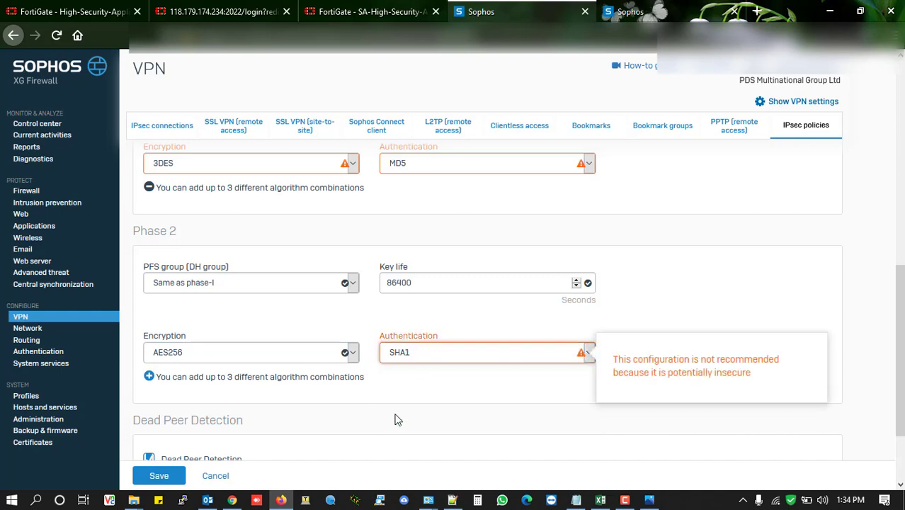
Add a second Phase 2 algorithm combination with AES192 encryption and SHA1 authentication
left_click(149, 376)
scroll(147, 386, "down", 2)
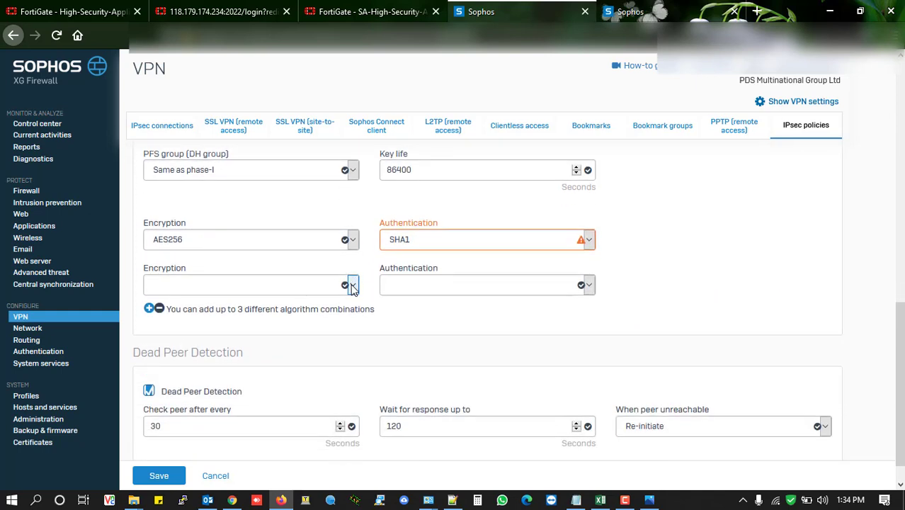
left_click(351, 285)
left_click(254, 340)
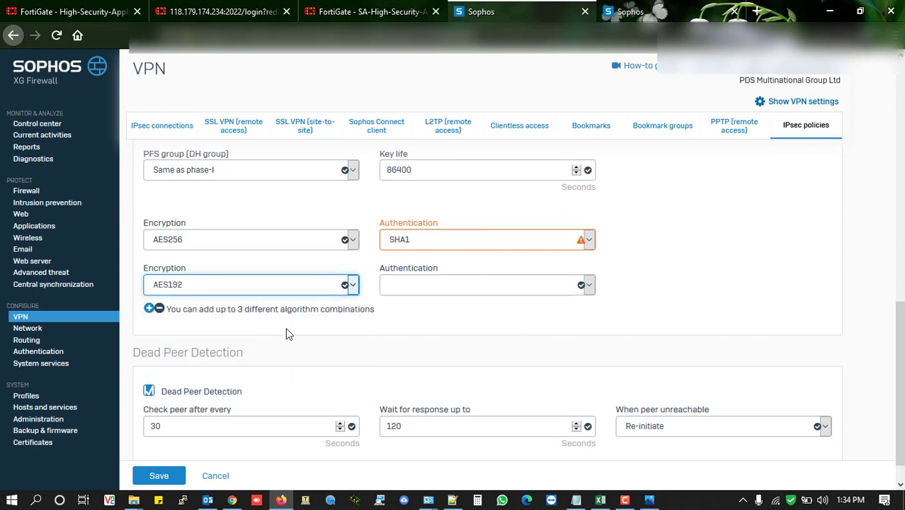
left_click(492, 284)
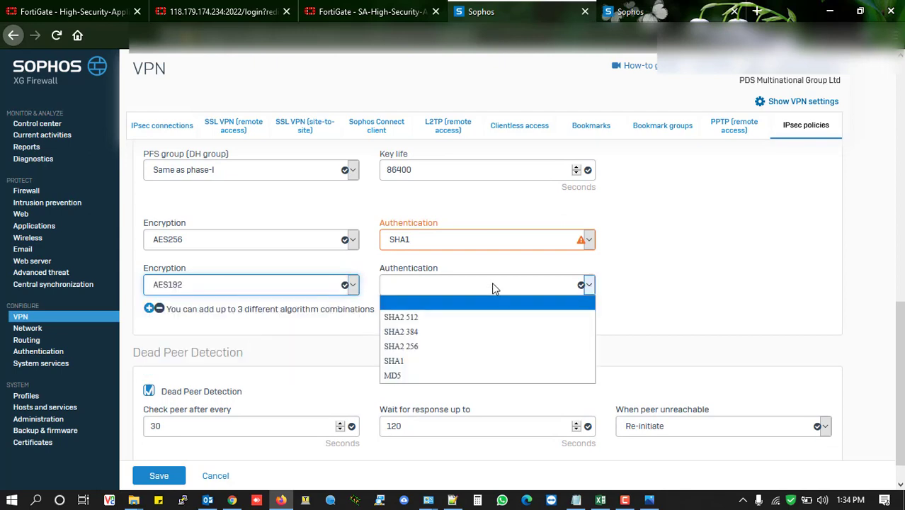
left_click(403, 360)
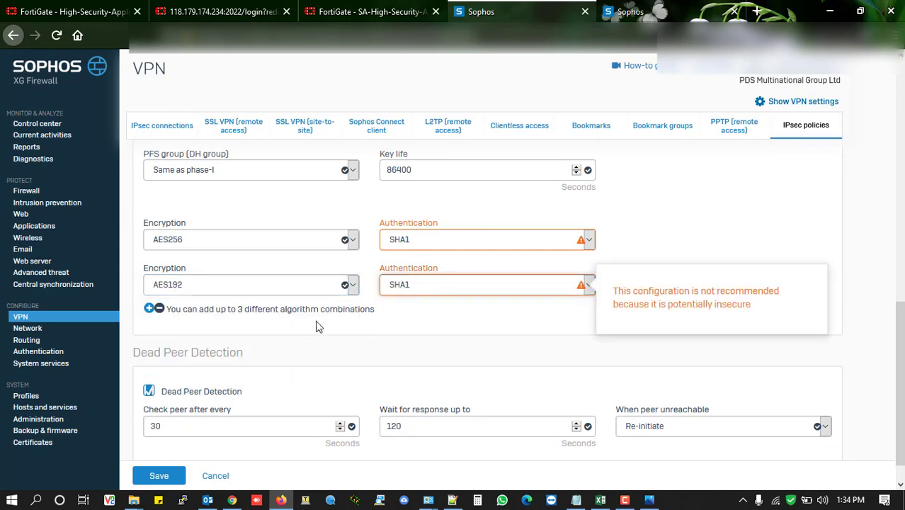
Add a third Phase 2 algorithm combination with 3DES encryption and MD5 authentication
left_click(149, 309)
left_click(281, 330)
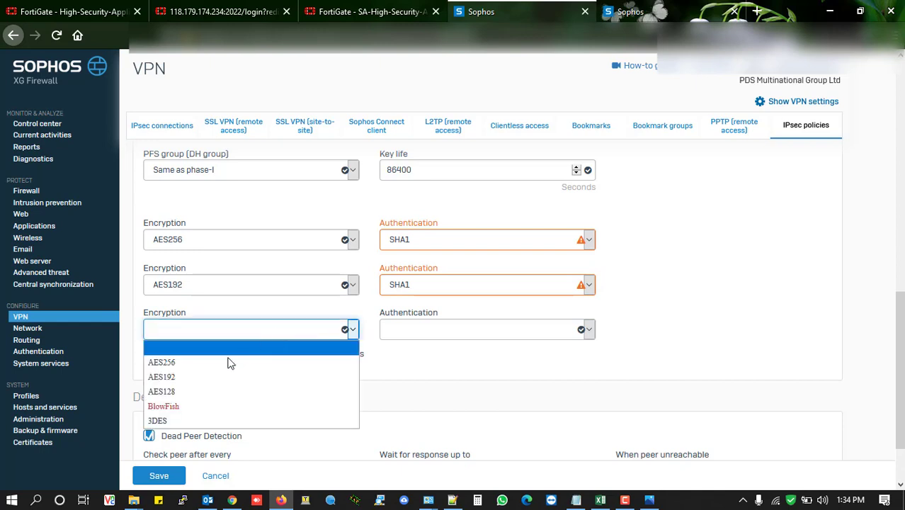
left_click(213, 421)
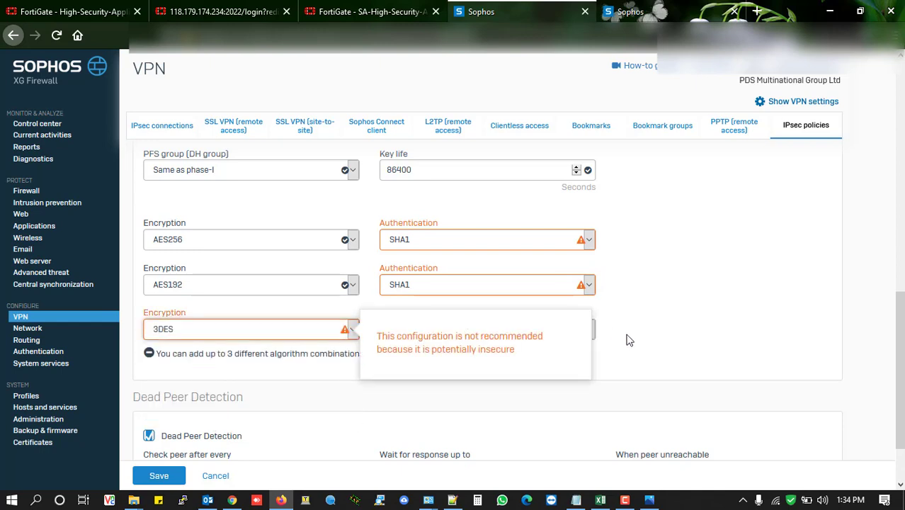
left_click(585, 330)
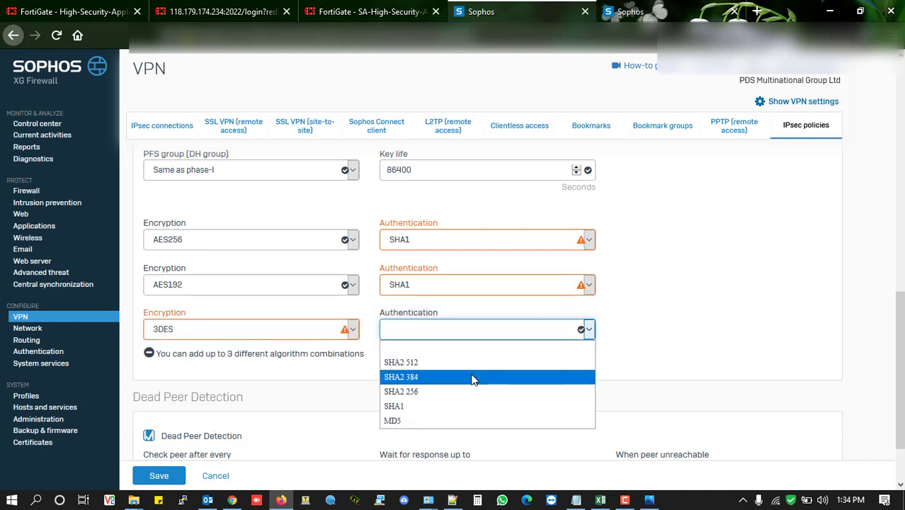
left_click(409, 424)
Keep Re-initiate as the Dead Peer Detection action when the peer is unreachable
scroll(409, 424, "down", 2)
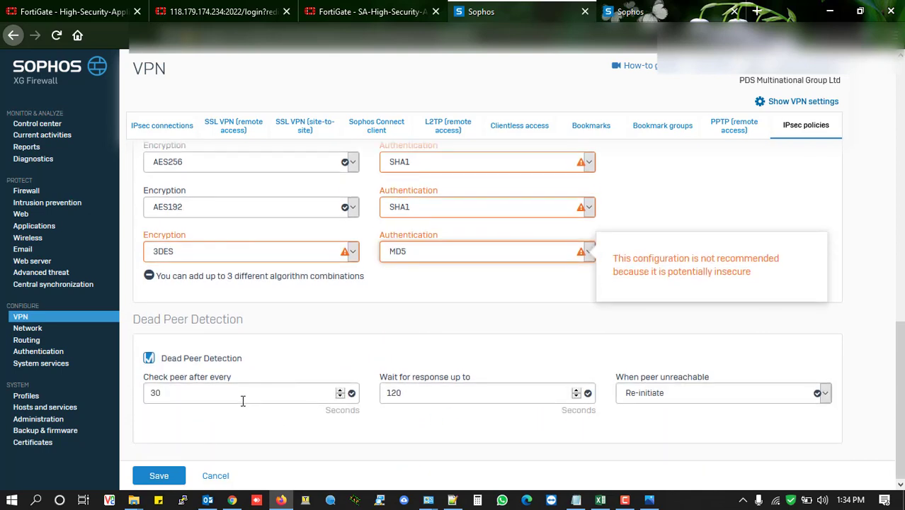
left_click(724, 392)
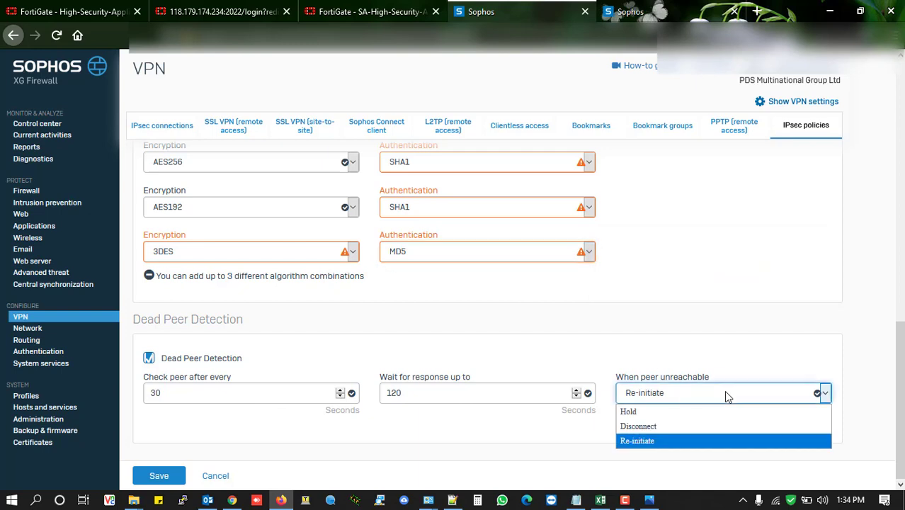
left_click(799, 349)
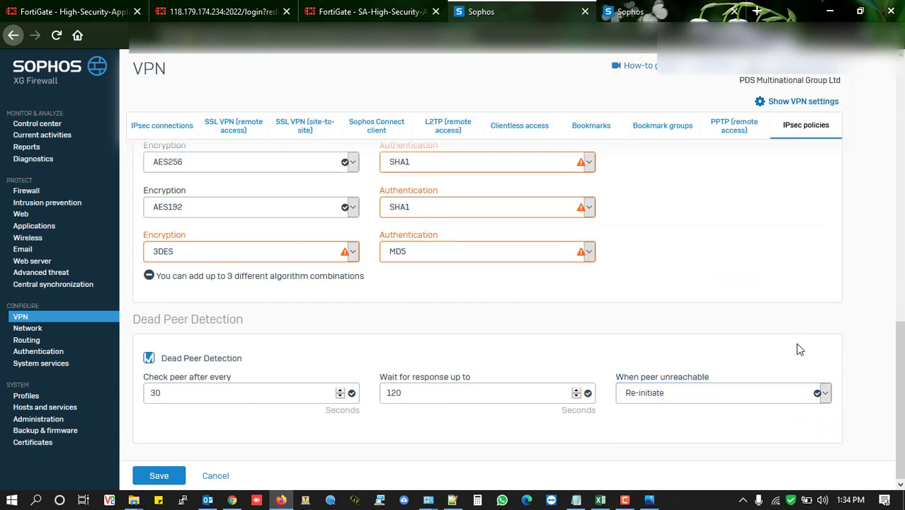
left_click(685, 401)
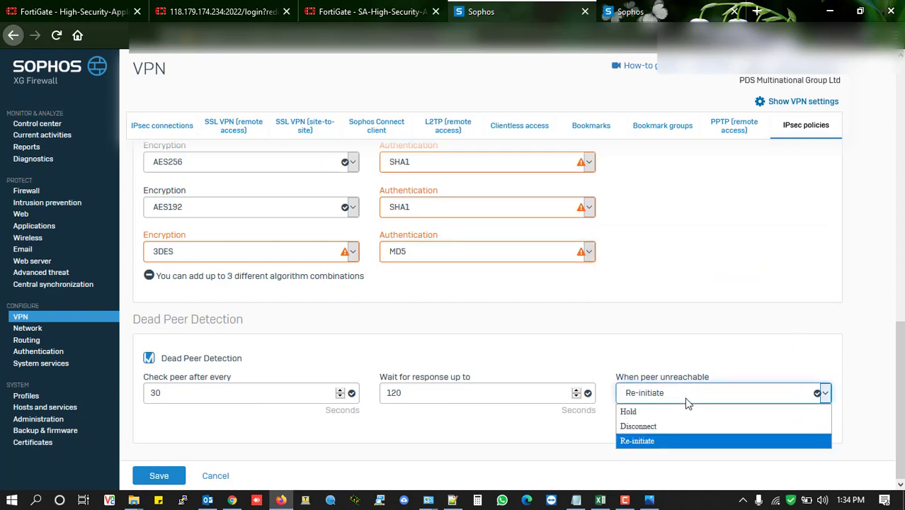
left_click(635, 368)
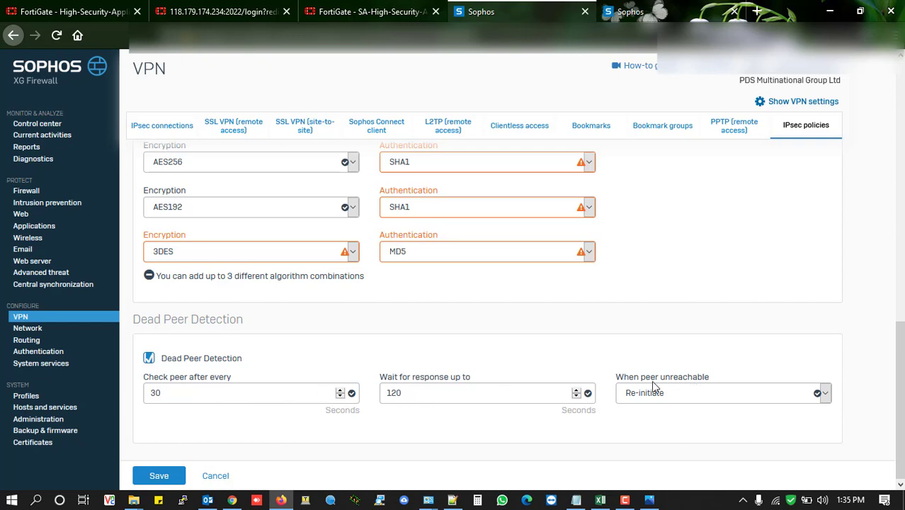
left_click(692, 393)
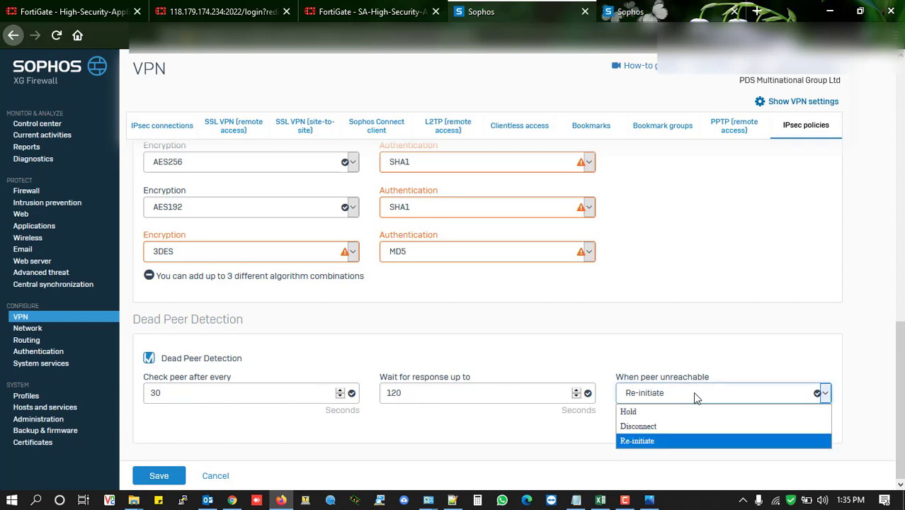
left_click(661, 441)
Leave passing data in compressed format disabled in the general settings and save the IPsec policy
scroll(588, 434, "up", 3)
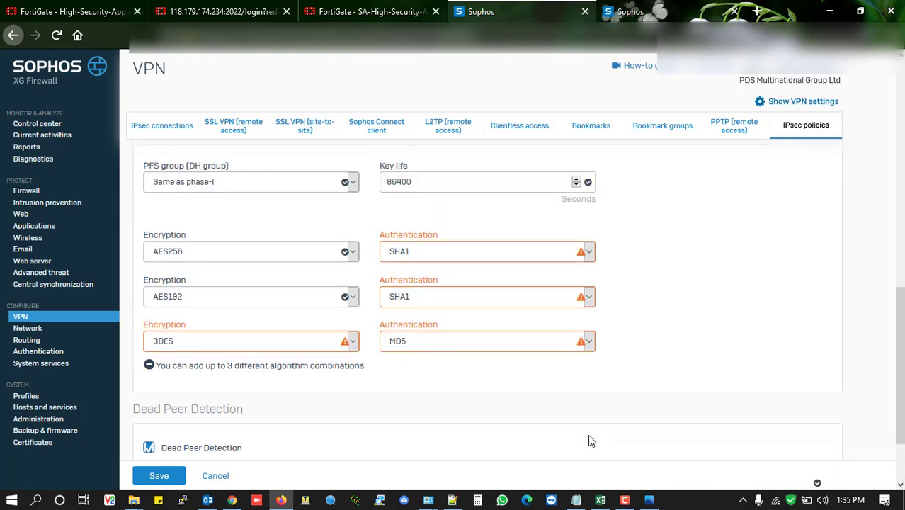
scroll(679, 377, "up", 10)
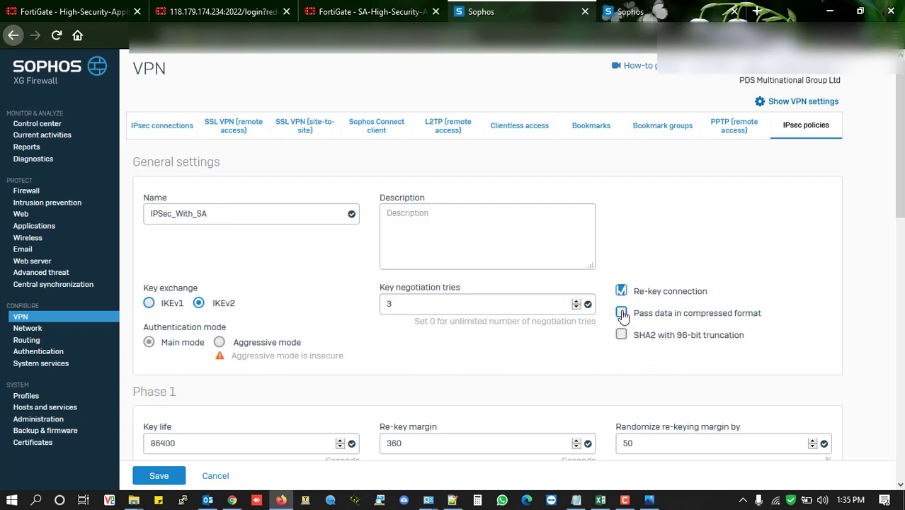
left_click(622, 314)
left_click(624, 316)
scroll(724, 355, "down", 1)
scroll(723, 355, "up", 1)
scroll(723, 355, "down", 6)
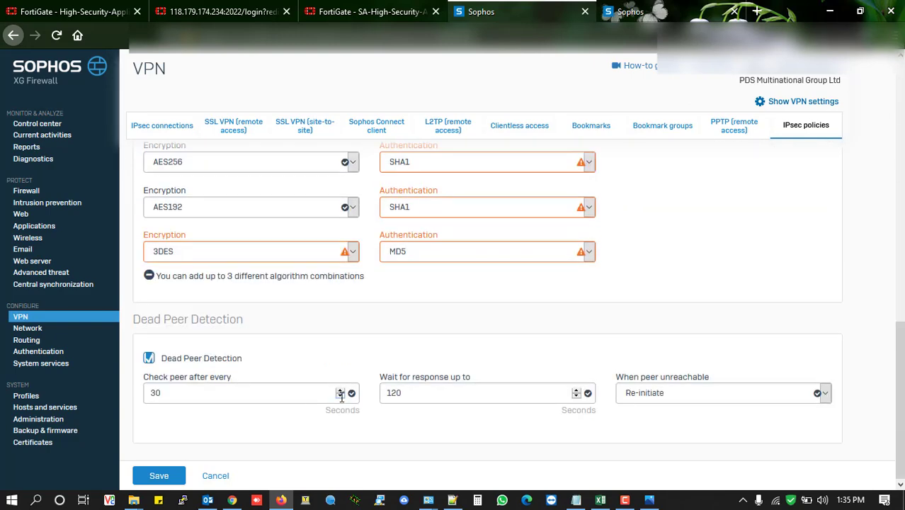
left_click(161, 477)
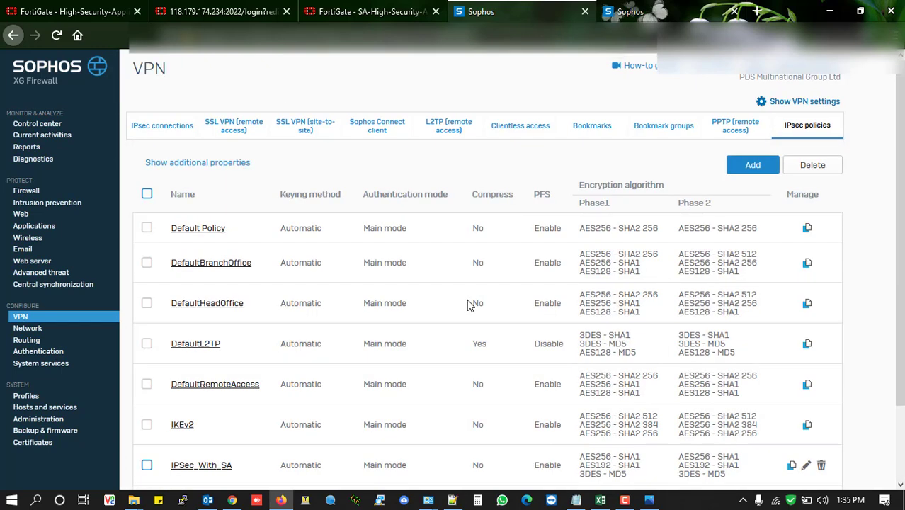
Start a new IPsec connection and name it IPSec_SA
left_click(160, 138)
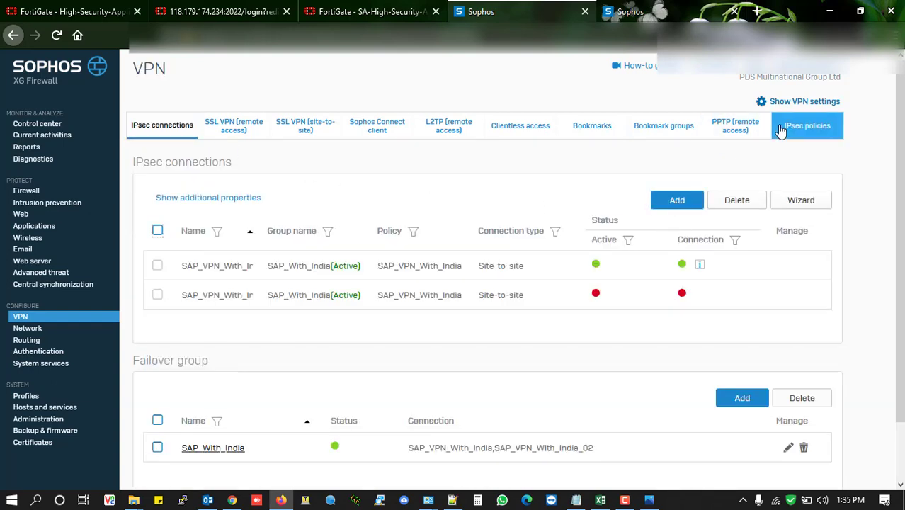
left_click(669, 202)
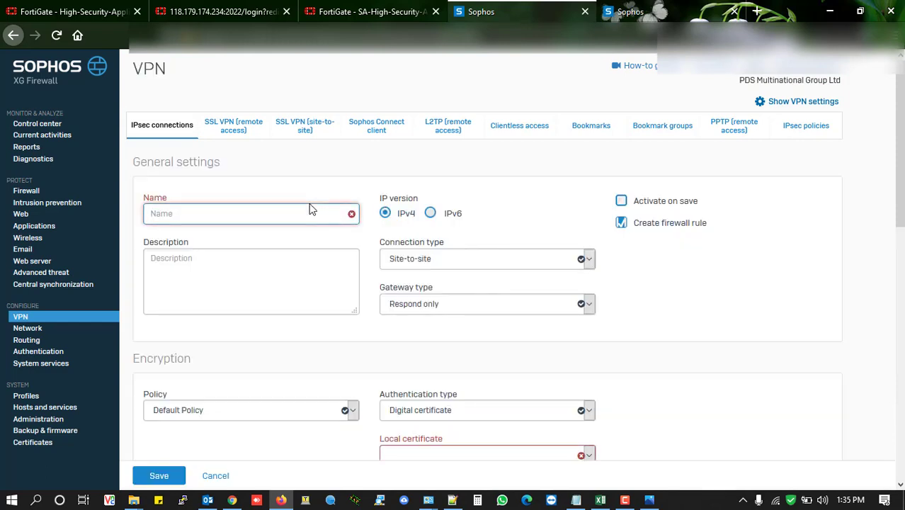
type("IPSec_SA")
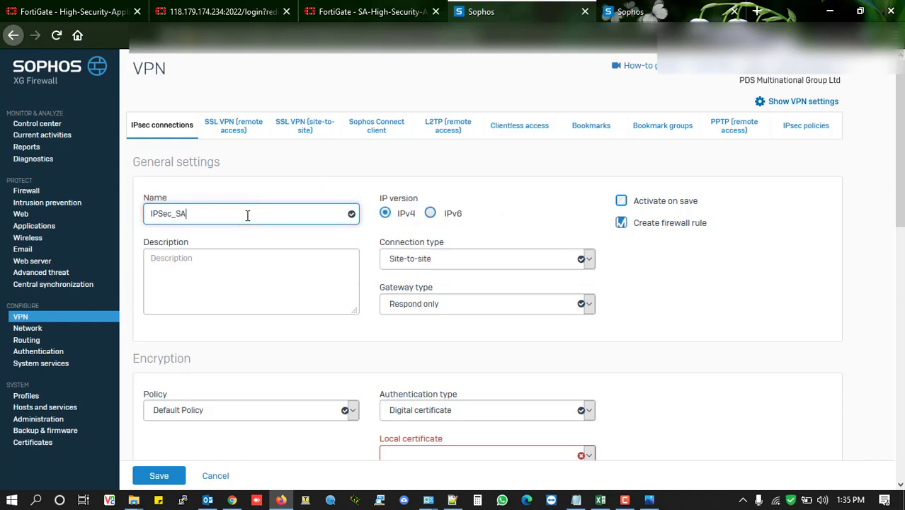
Keep the connection type as Site-to-site and set the gateway type to Initiate the connection
left_click(445, 260)
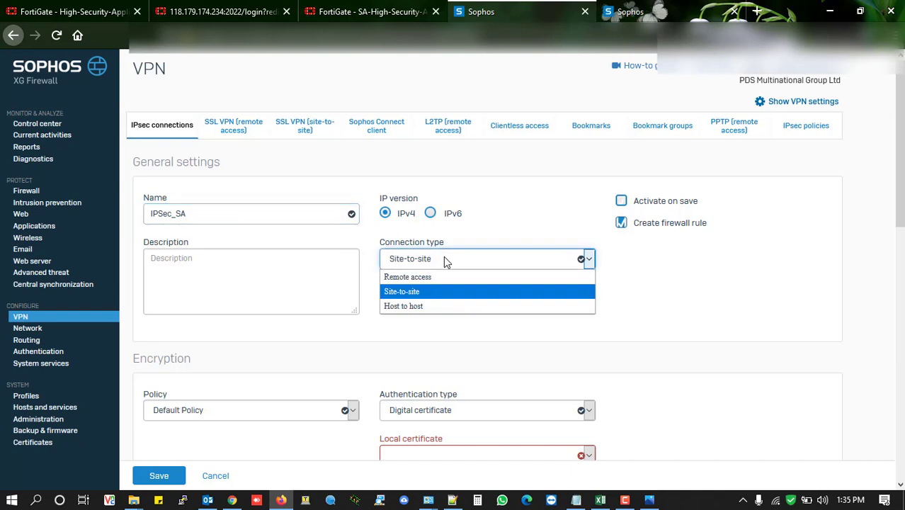
left_click(649, 272)
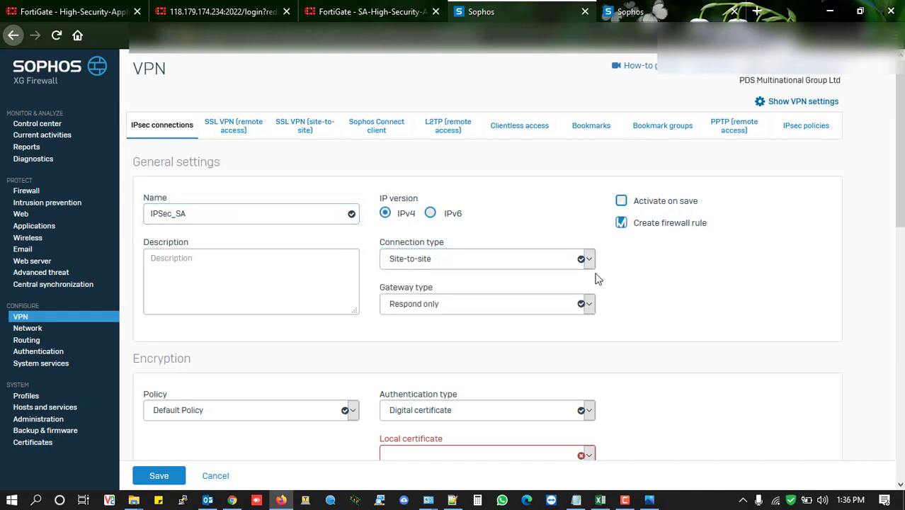
left_click(454, 306)
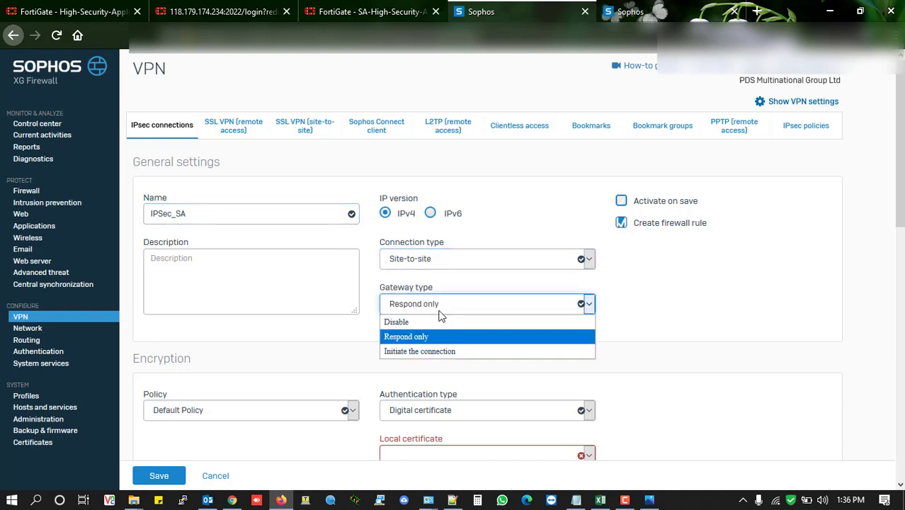
left_click(417, 352)
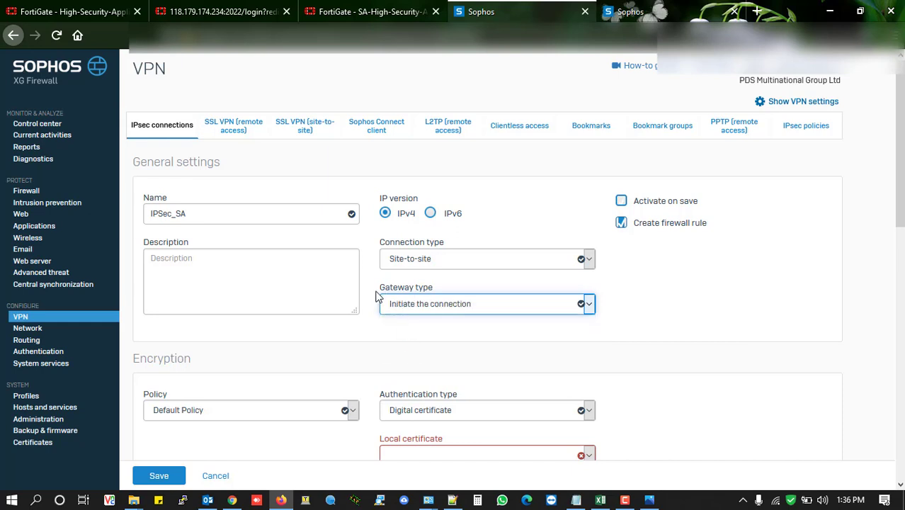
left_click(442, 334)
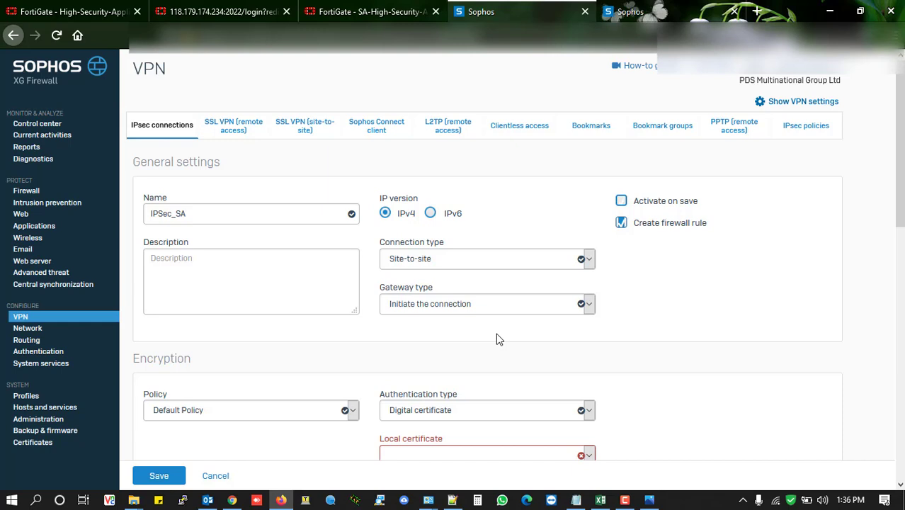
Assign the IPSec_With_SA policy to the connection and set its authentication type to Preshared key
scroll(496, 338, "down", 3)
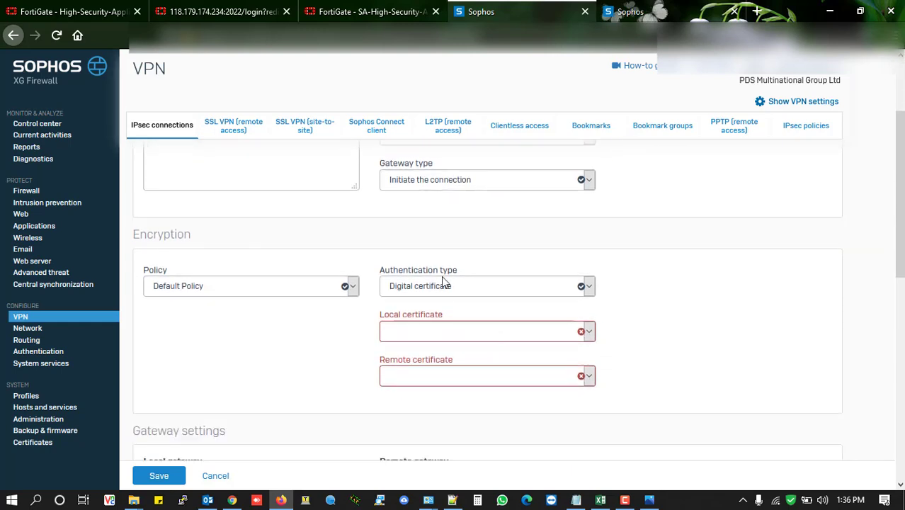
left_click(352, 290)
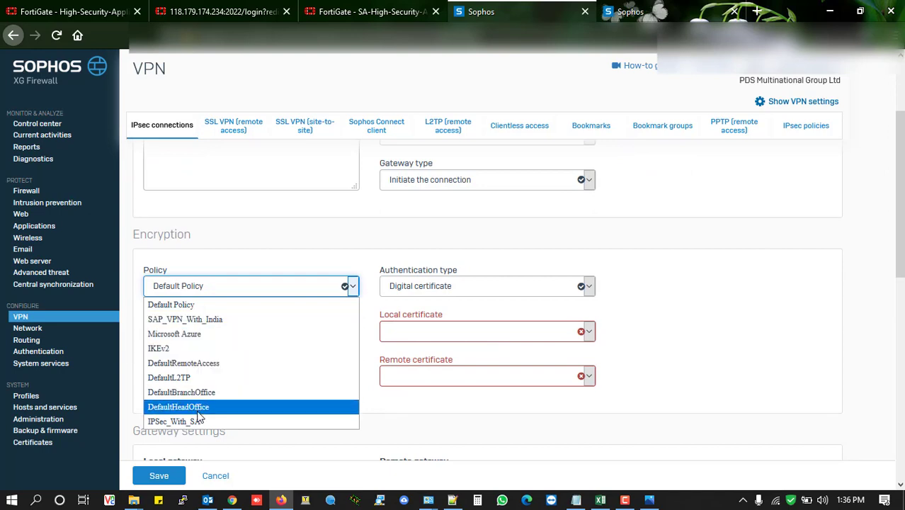
left_click(170, 421)
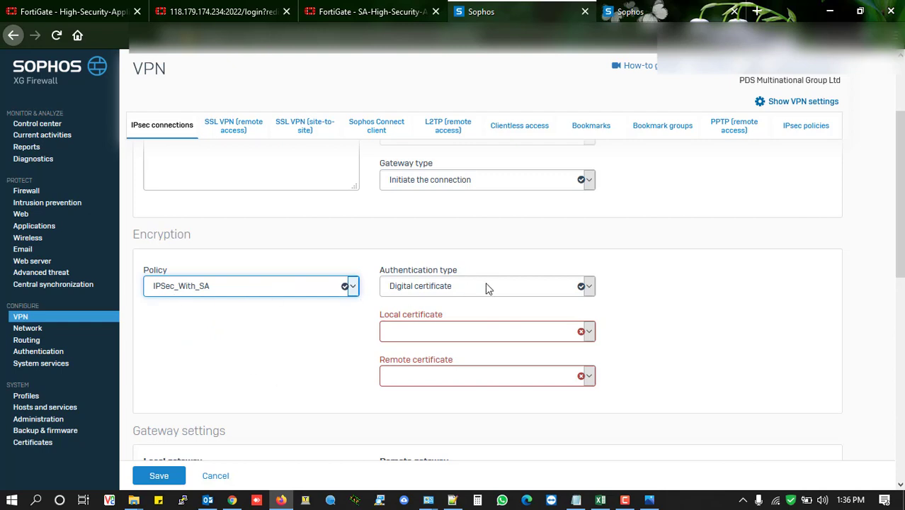
left_click(540, 287)
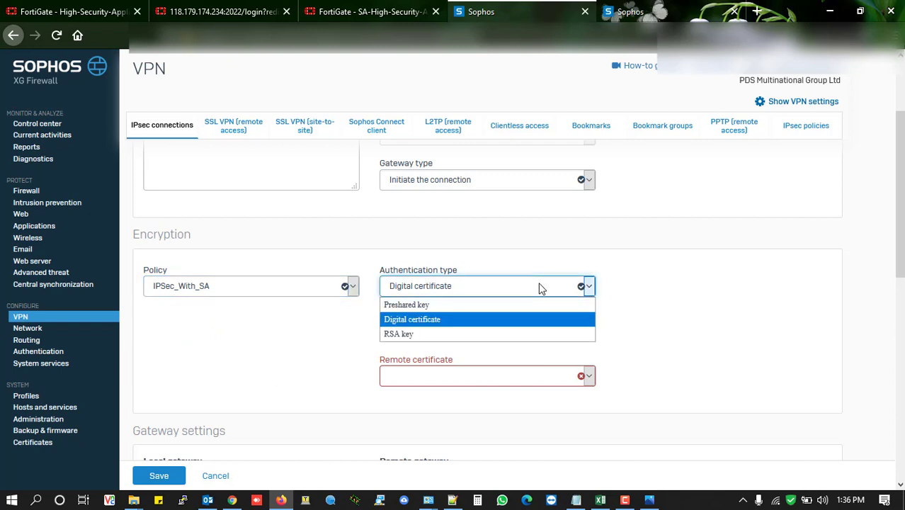
left_click(437, 308)
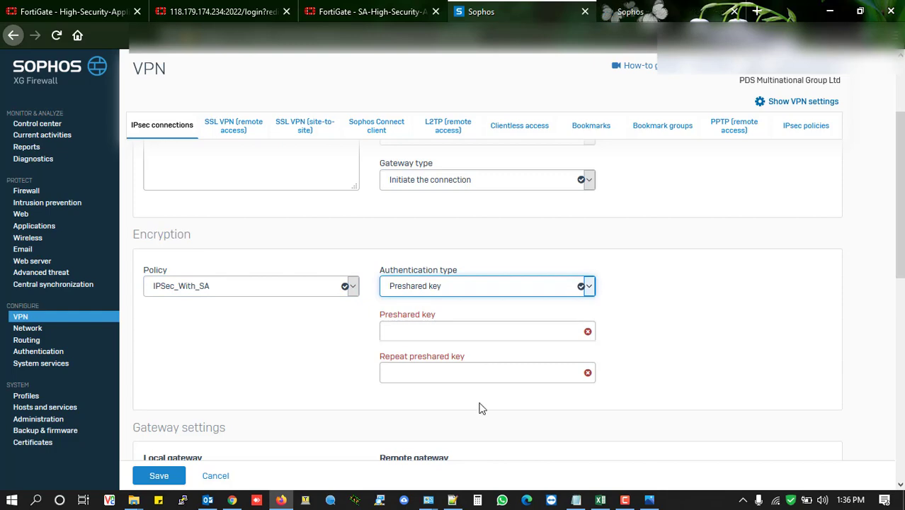
Copy the IPsec preshared key from the Notepad++ notes and enter it in both the Preshared key and Repeat preshared key fields
left_click(453, 500)
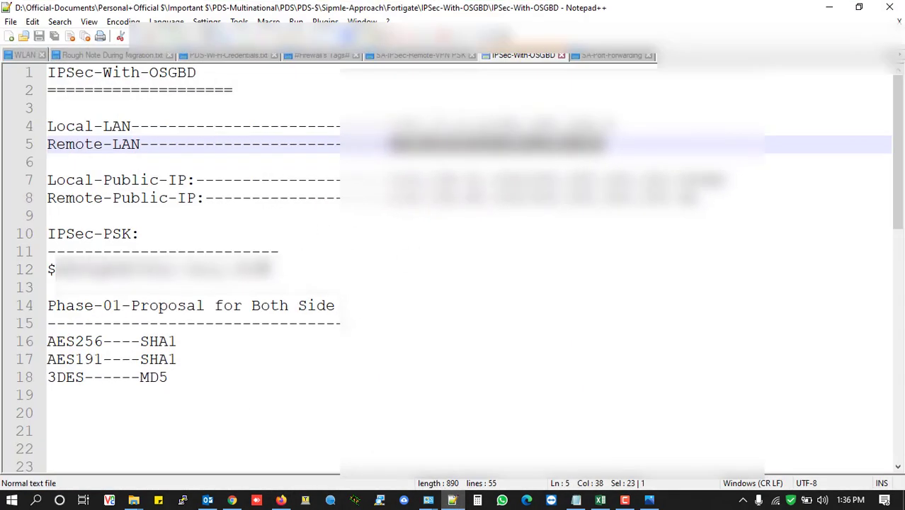
left_click(26, 269)
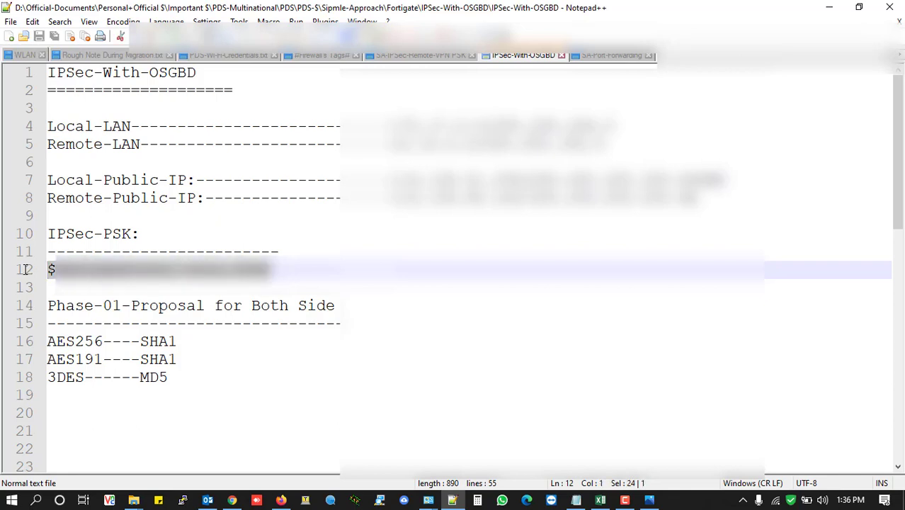
left_click(281, 500)
left_click(440, 332)
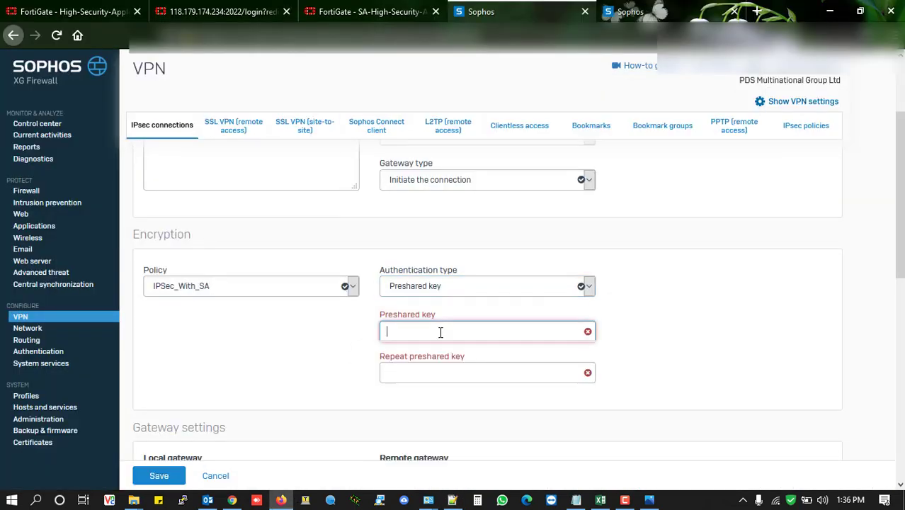
key("ctrl+v")
left_click(440, 374)
key("ctrl+v")
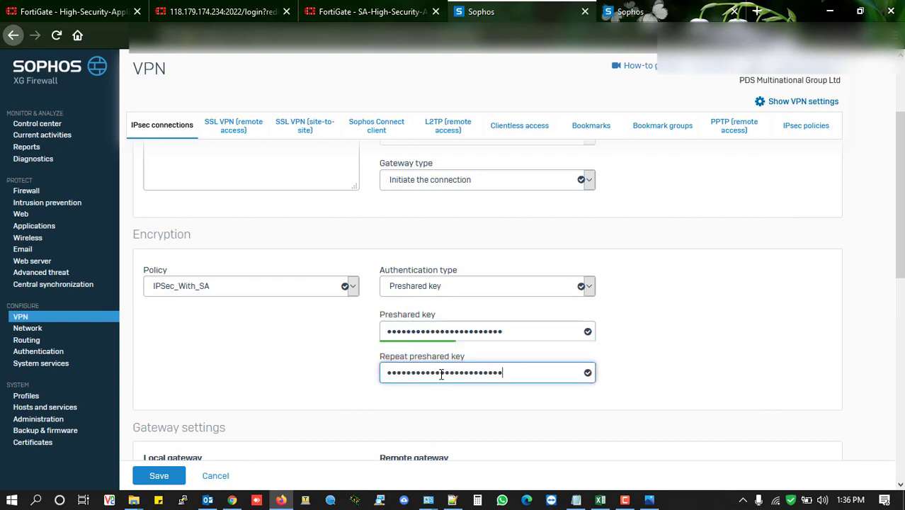
Choose Port6 - 114.134.91.234 as the local gateway's listening interface and check it against the Local-Public-IP entry in the Notepad++ notes
scroll(487, 372, "down", 3)
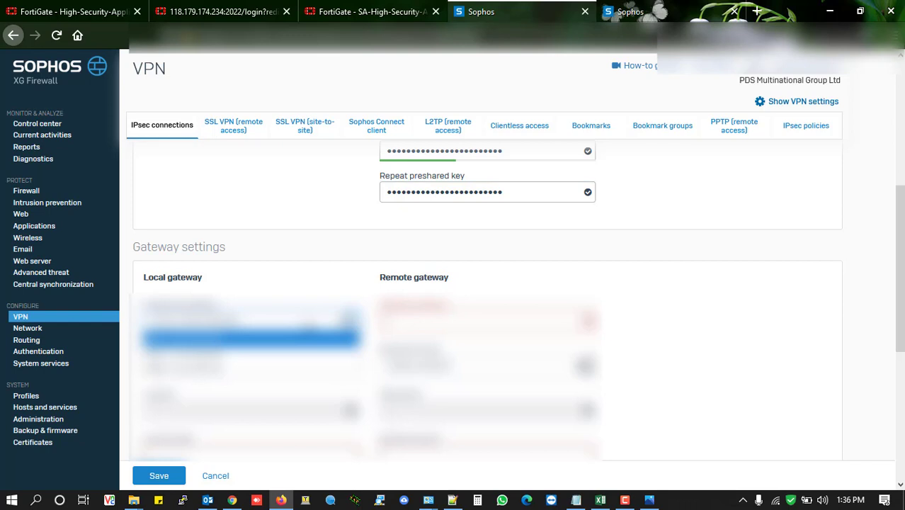
left_click(308, 326)
left_click(308, 326)
left_click(271, 368)
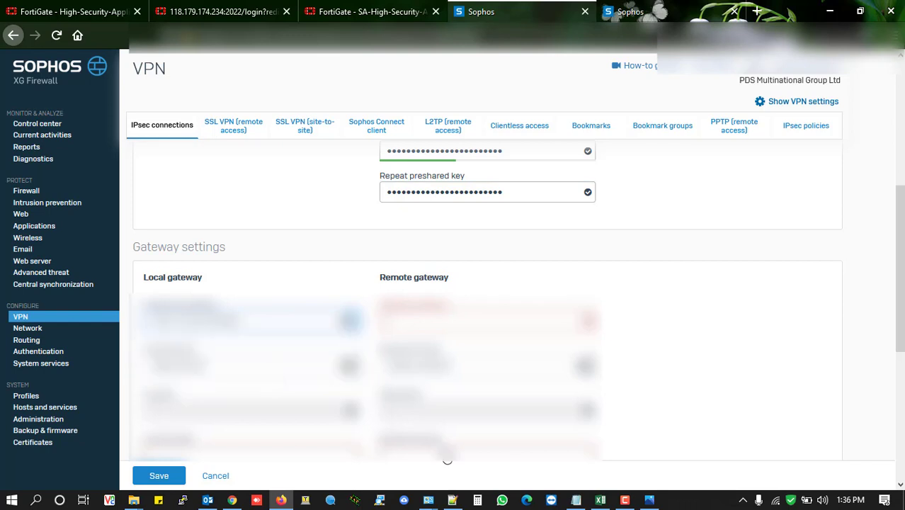
left_click(452, 500)
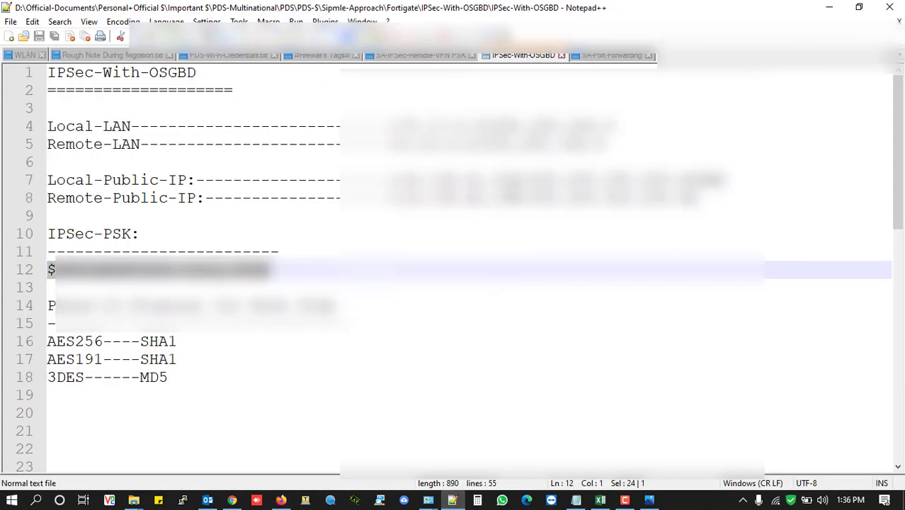
left_click_drag(520, 180, 390, 180)
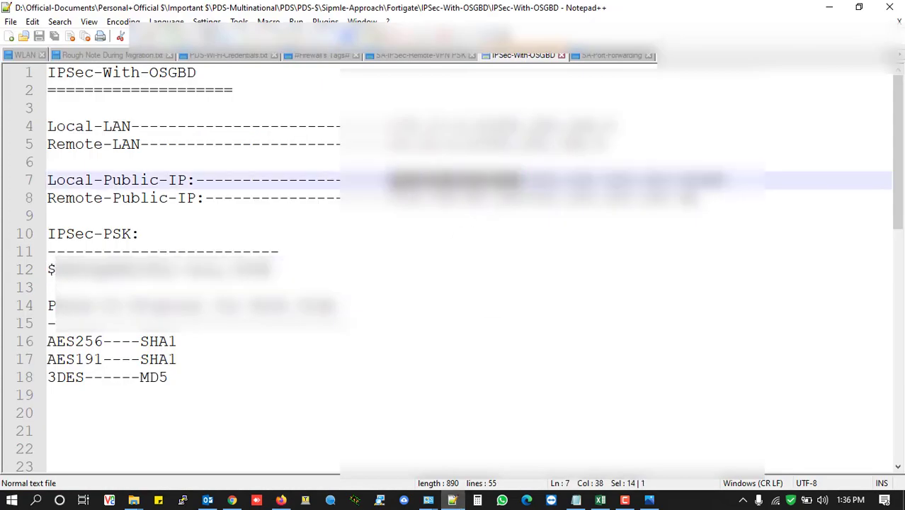
left_click(281, 500)
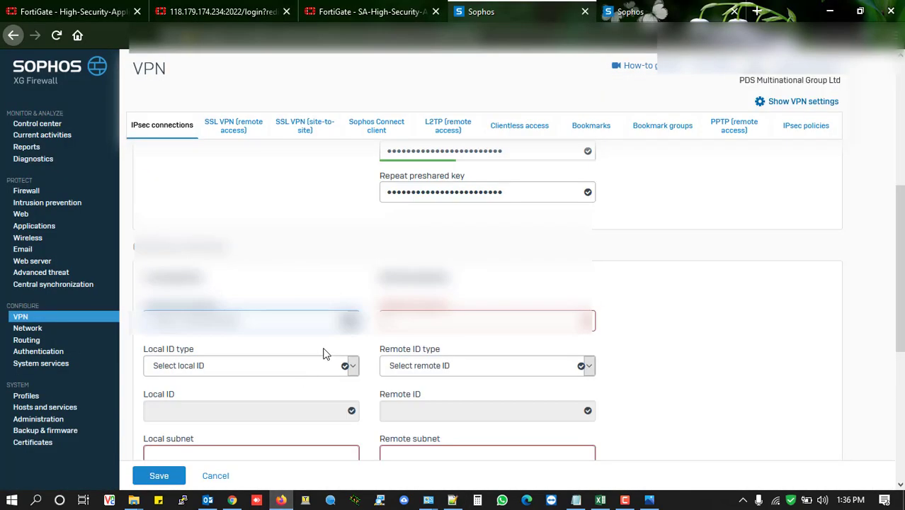
Set the remote gateway address to 114.134.88.106, taken from the Remote-Public-IP entry in the Notepad++ notes
scroll(324, 354, "down", 2)
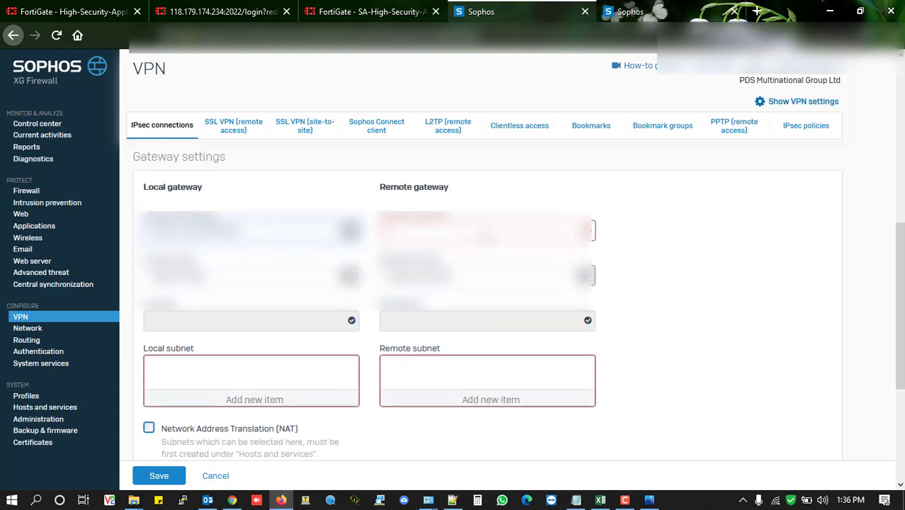
left_click(488, 237)
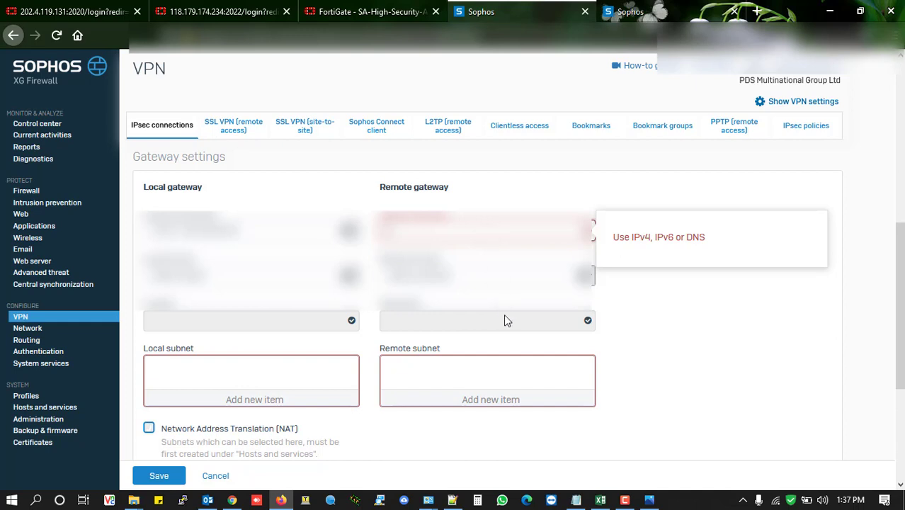
left_click(452, 500)
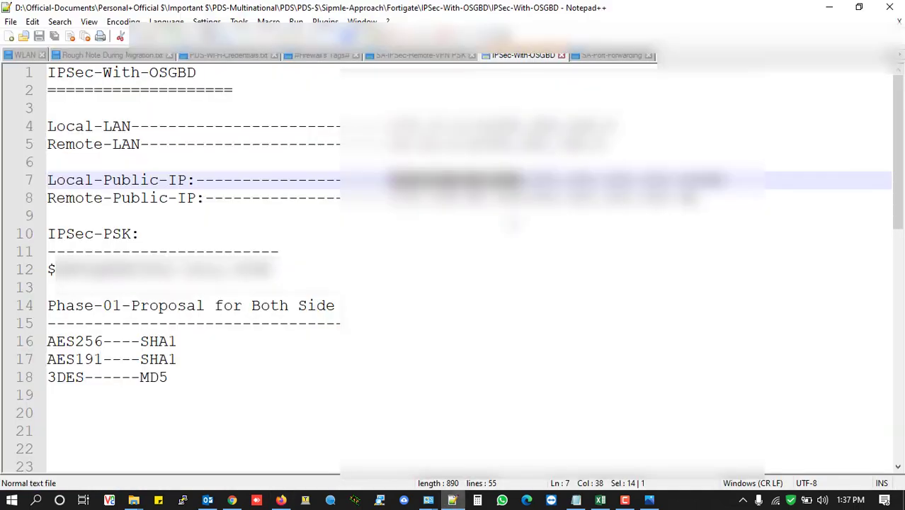
left_click_drag(520, 199, 390, 199)
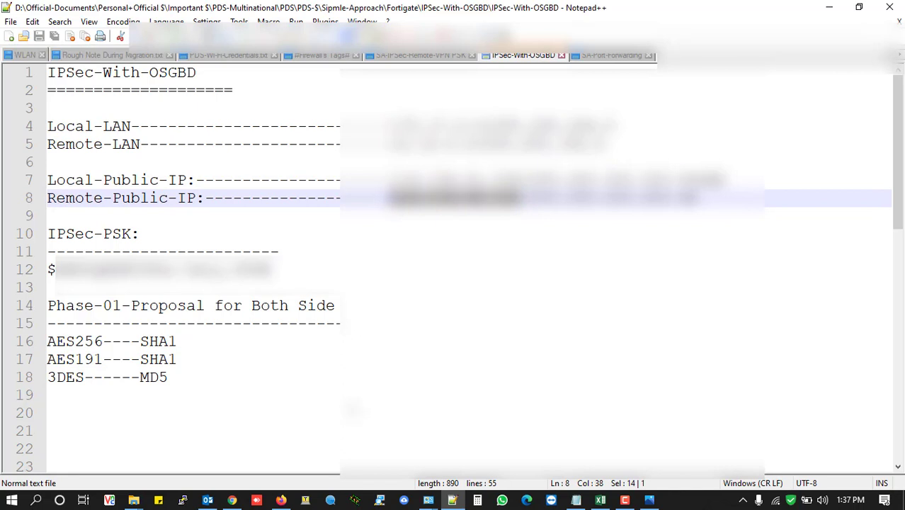
left_click(281, 500)
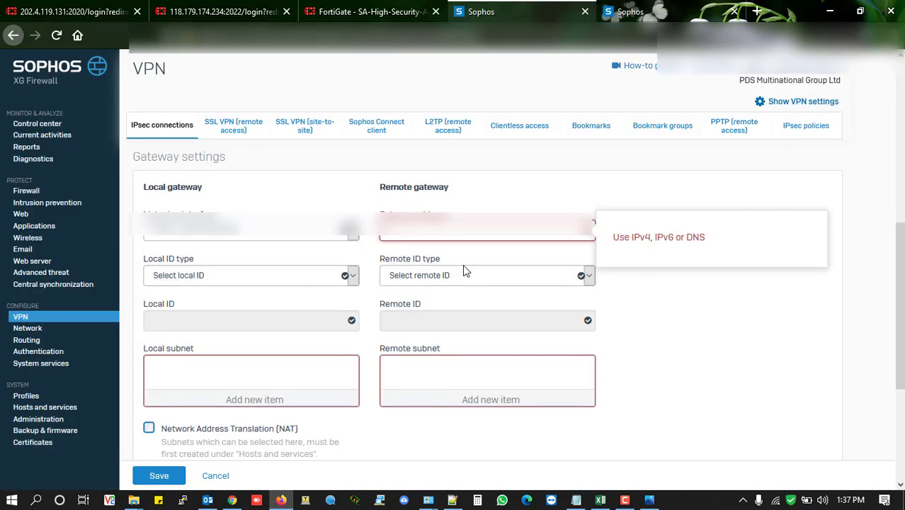
left_click_drag(491, 235, 310, 225)
key("ctrl+v")
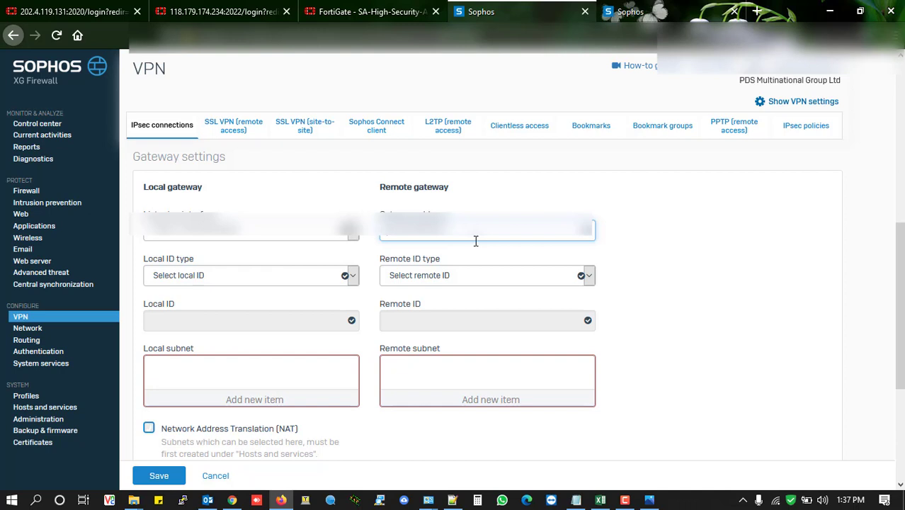
scroll(476, 241, "down", 2)
scroll(633, 302, "up", 2)
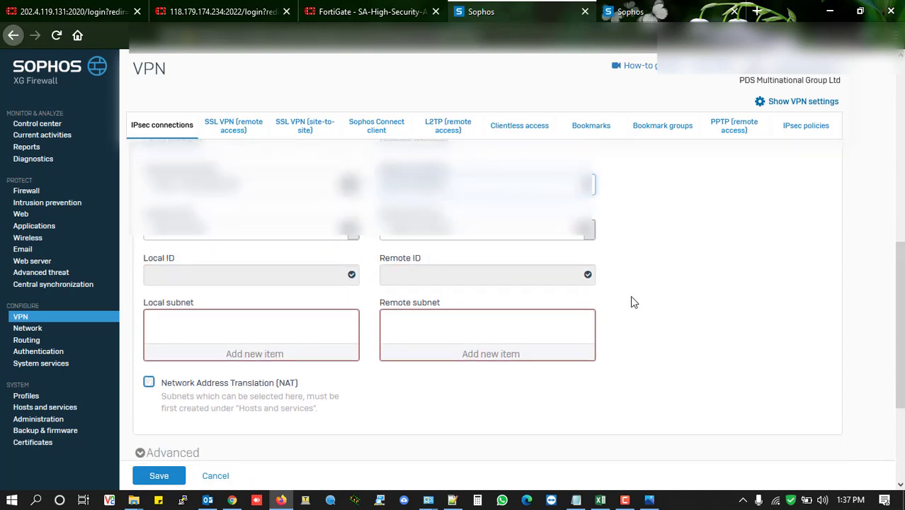
scroll(633, 302, "up", 2)
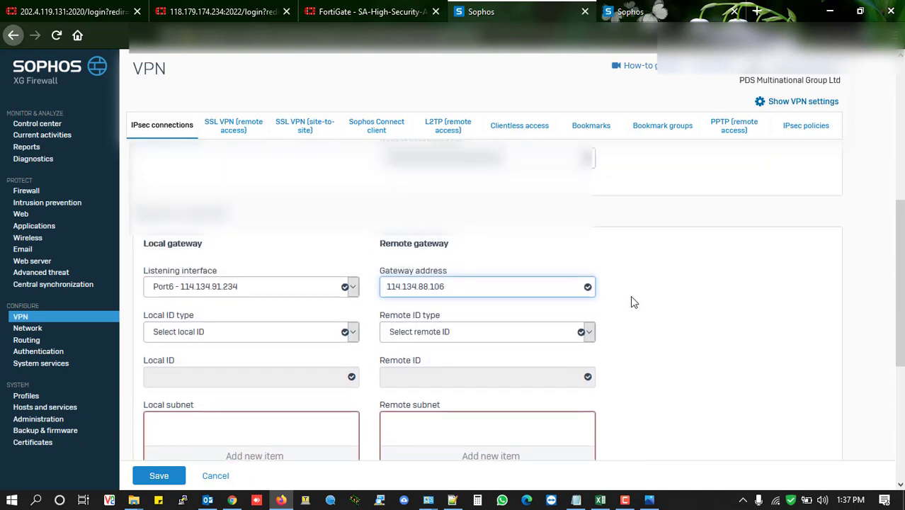
Find the PDS- | LAN+WLAN | network among the PDS- hosts and apply it as the connection's local subnet
scroll(632, 303, "down", 6)
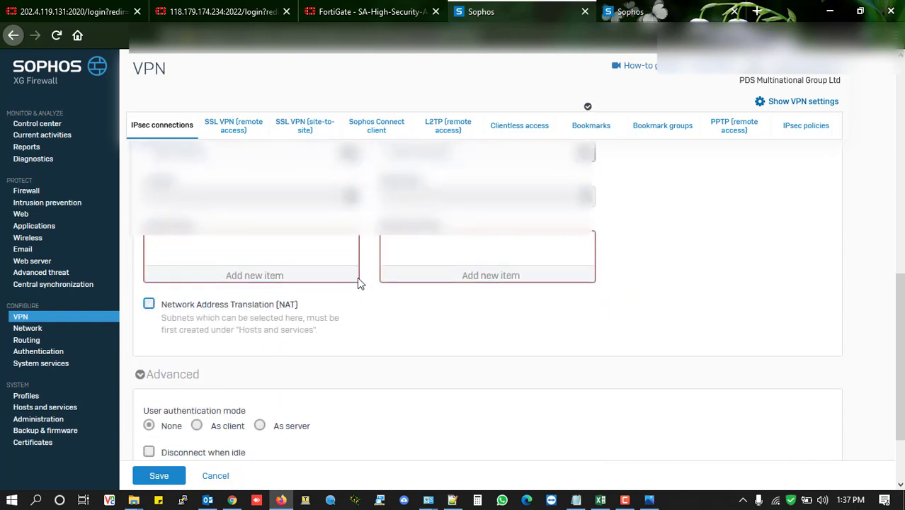
left_click(269, 277)
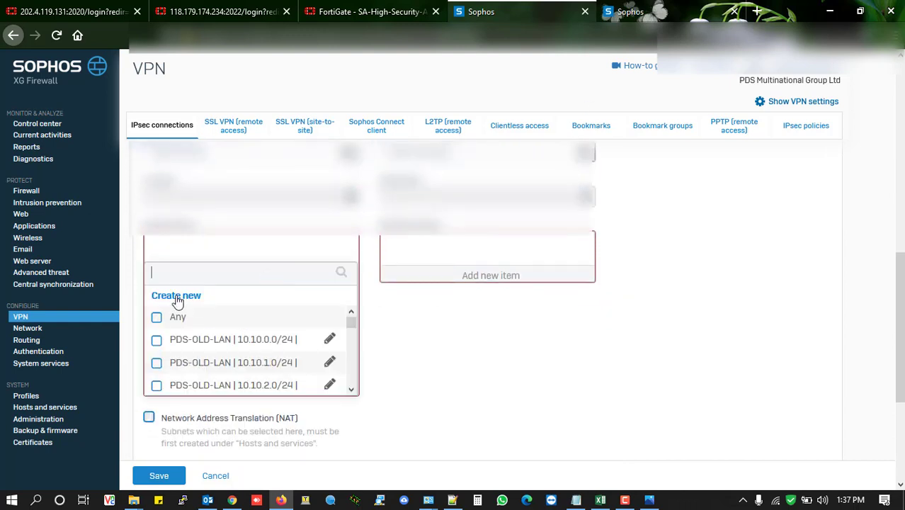
scroll(223, 344, "down", 3)
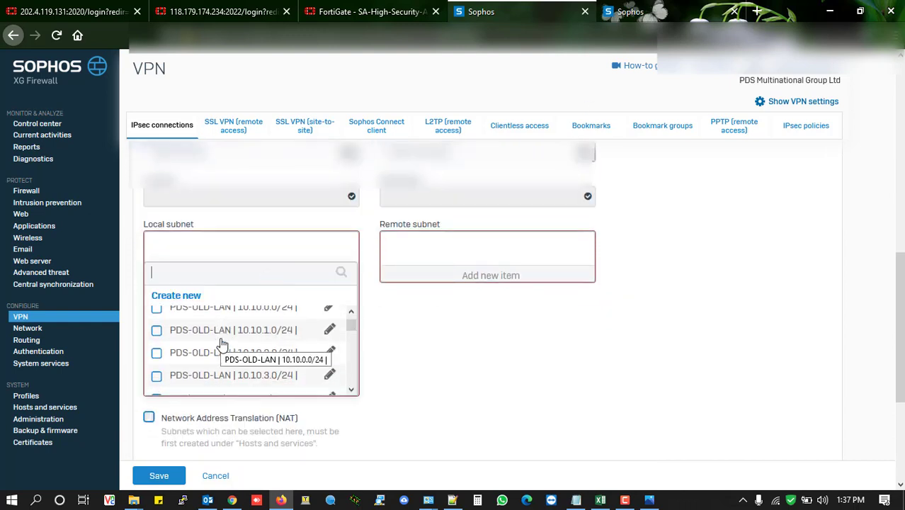
scroll(222, 344, "down", 2)
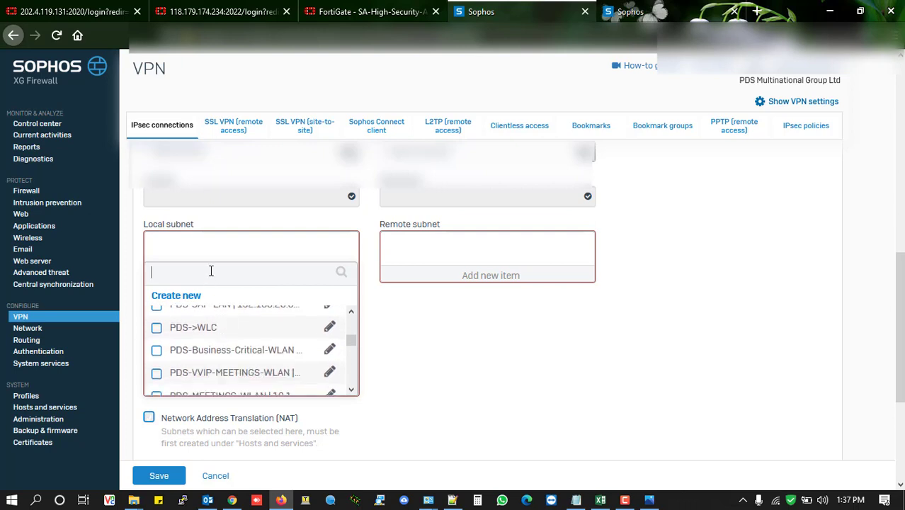
type("S-")
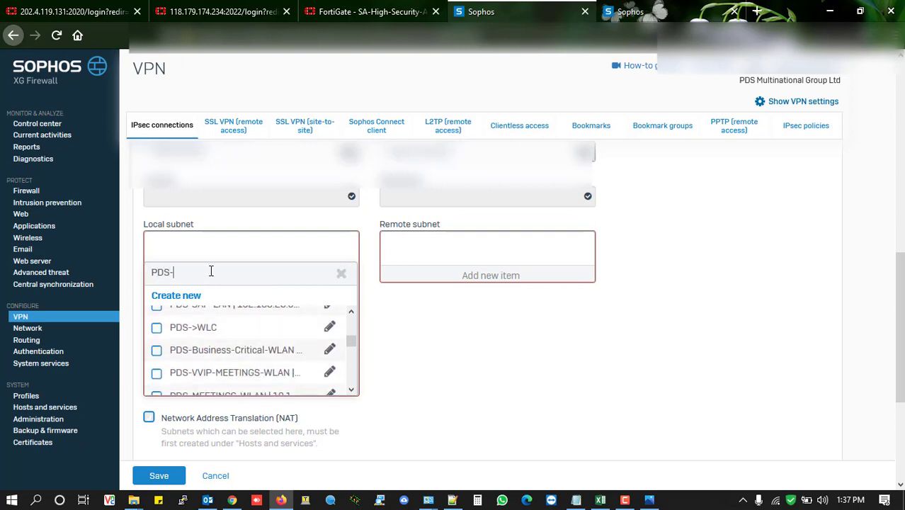
scroll(226, 349, "down", 4)
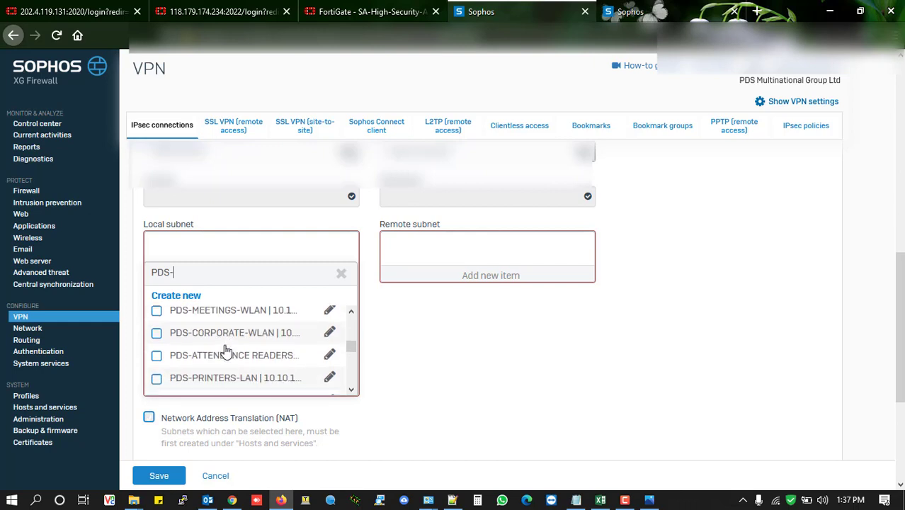
scroll(225, 349, "down", 4)
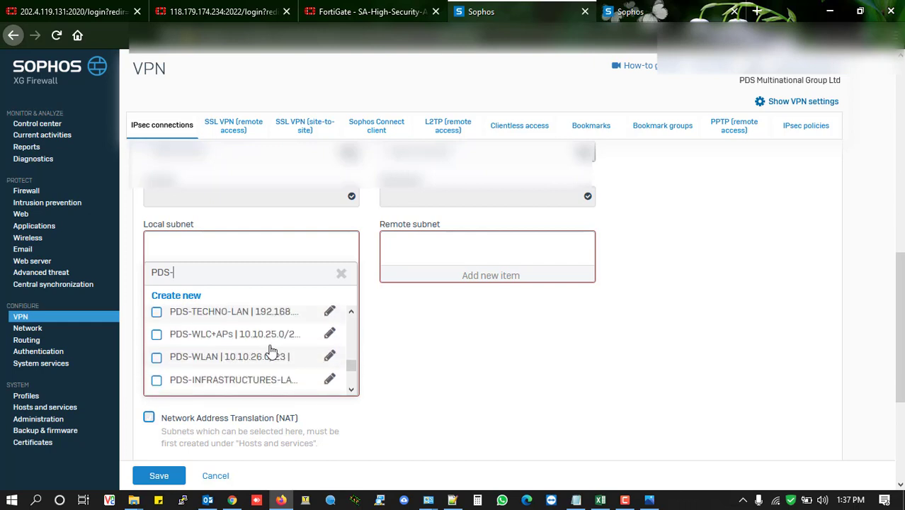
scroll(269, 350, "down", 2)
scroll(248, 349, "up", 6)
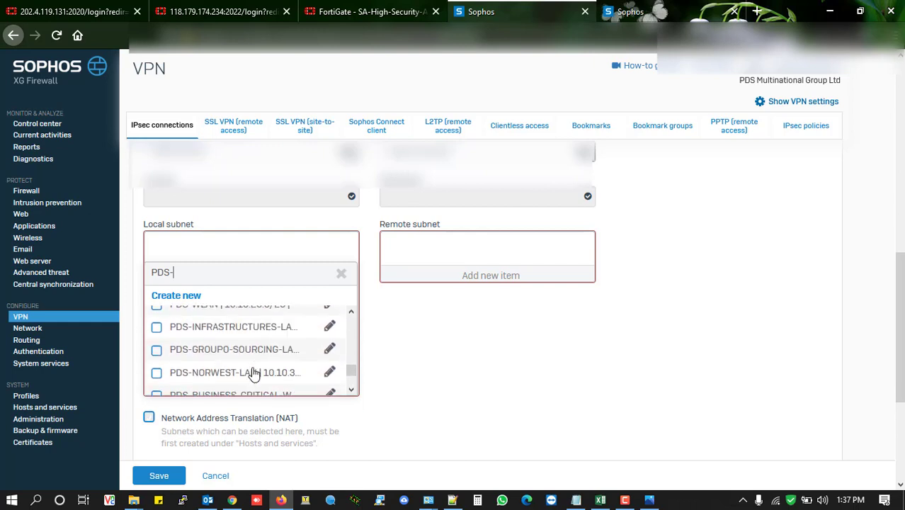
scroll(229, 349, "up", 4)
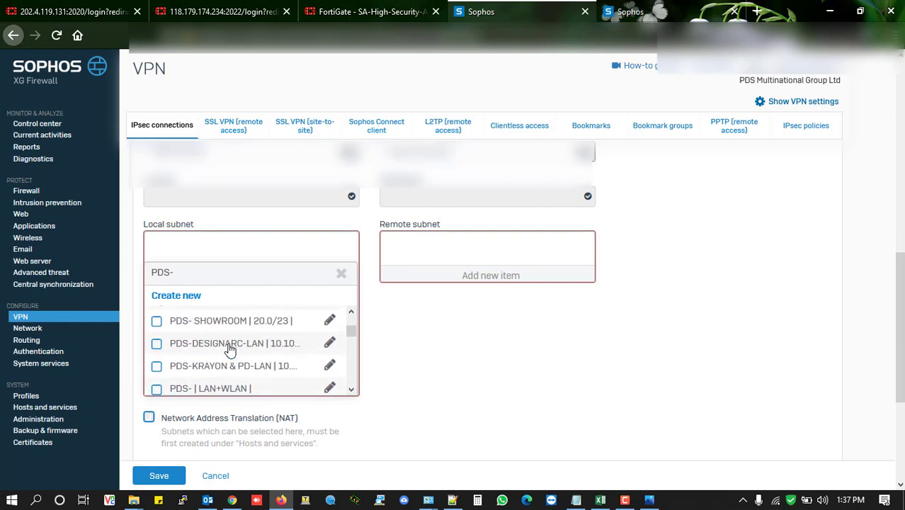
scroll(229, 349, "down", 1)
scroll(229, 349, "down", 1)
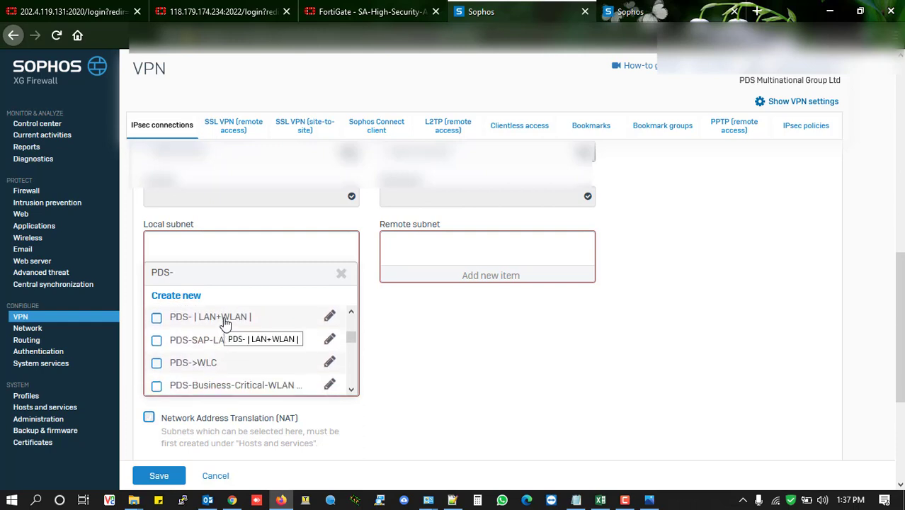
scroll(226, 323, "up", 3)
scroll(233, 360, "up", 4)
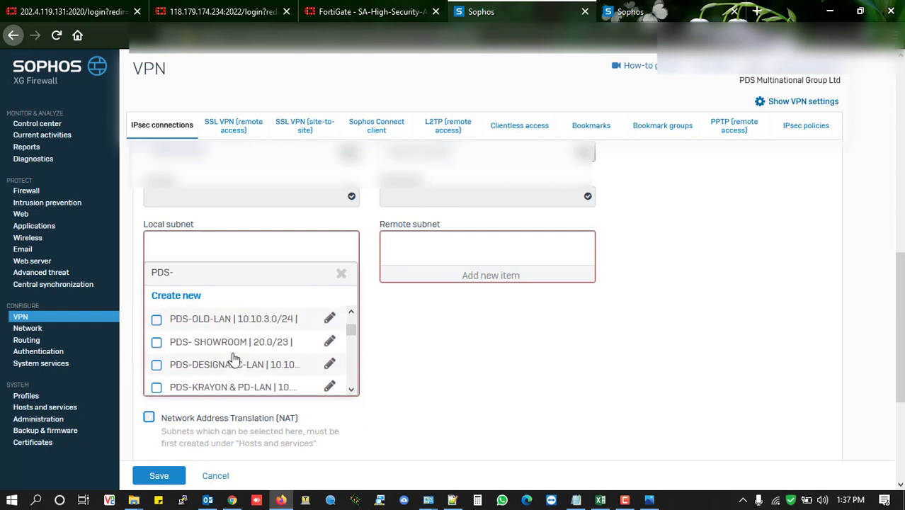
scroll(234, 359, "up", 1)
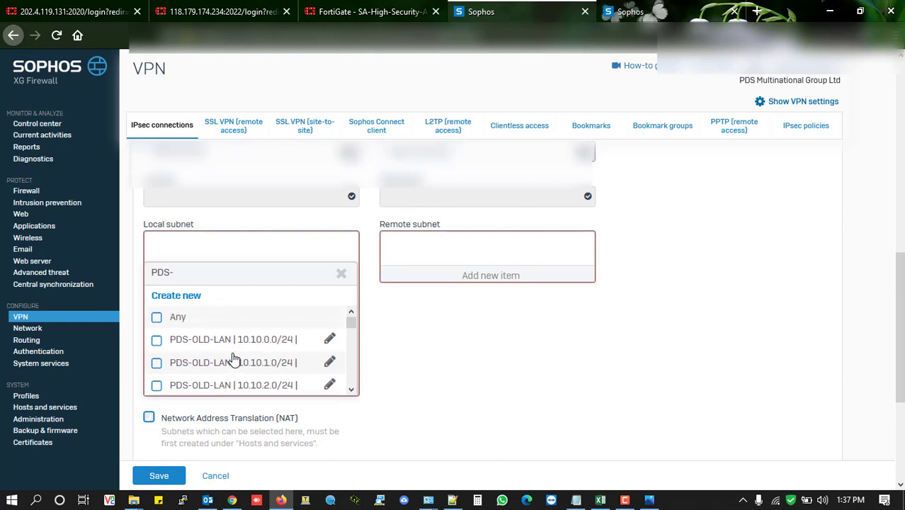
scroll(234, 359, "down", 8)
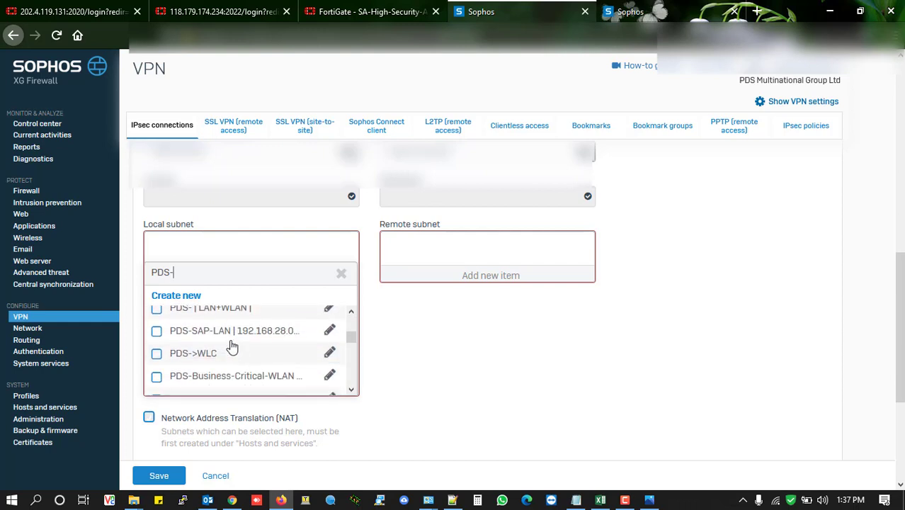
left_click(233, 312)
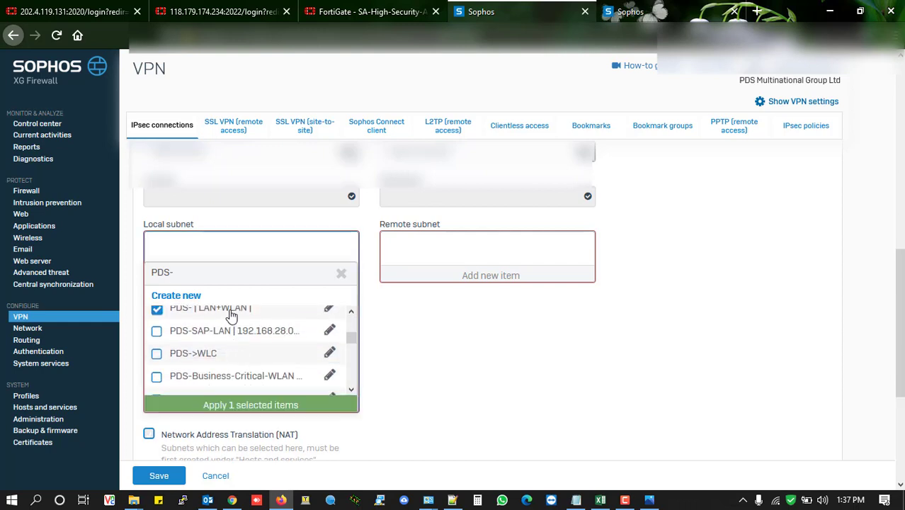
left_click(247, 405)
Start creating a new IP host for the remote subnet and name it SA-| LAN |
left_click(458, 279)
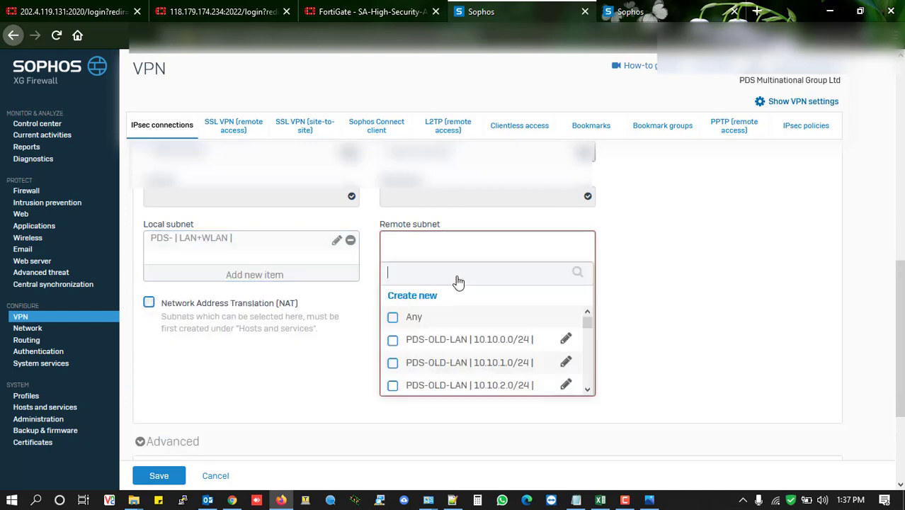
left_click(411, 297)
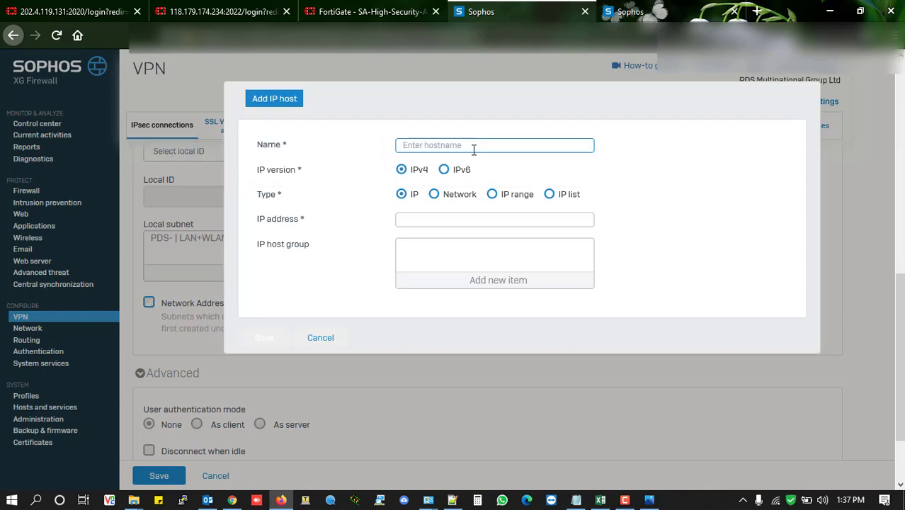
left_click(473, 147)
type("SA-| LAN |")
Look up the LAN subnets in the Notepad++ notes and complete the IP host's name as SA-| LAN | 172.17.0.0/255.255.224.0 |, with type Network and address 172.17.0.0
left_click(452, 500)
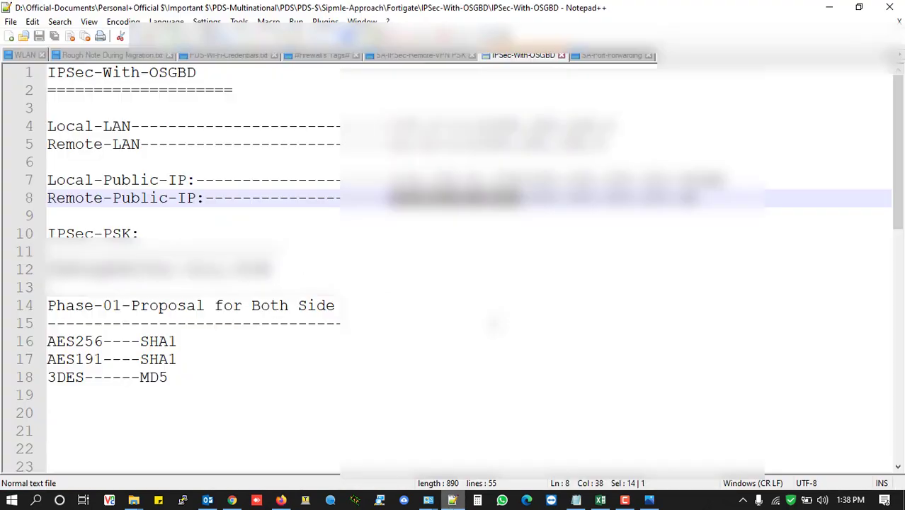
left_click_drag(604, 145, 389, 145)
left_click_drag(609, 127, 389, 126)
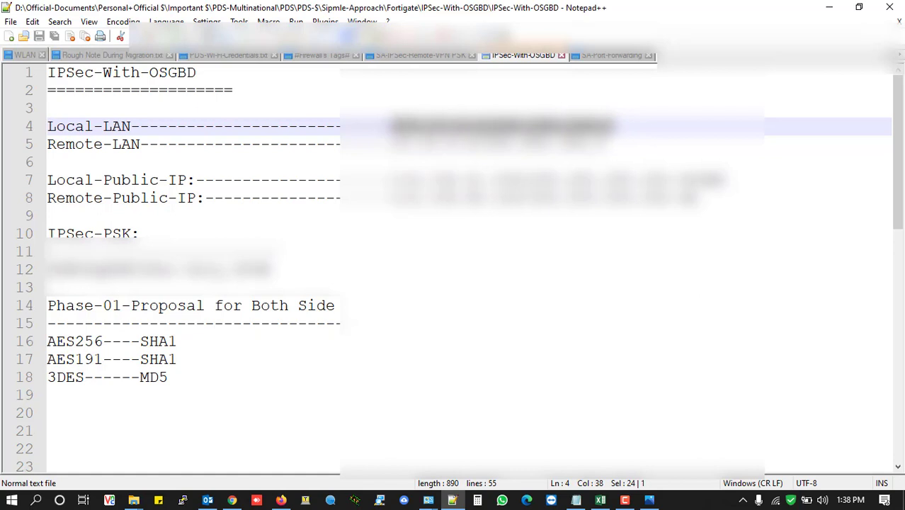
left_click(281, 500)
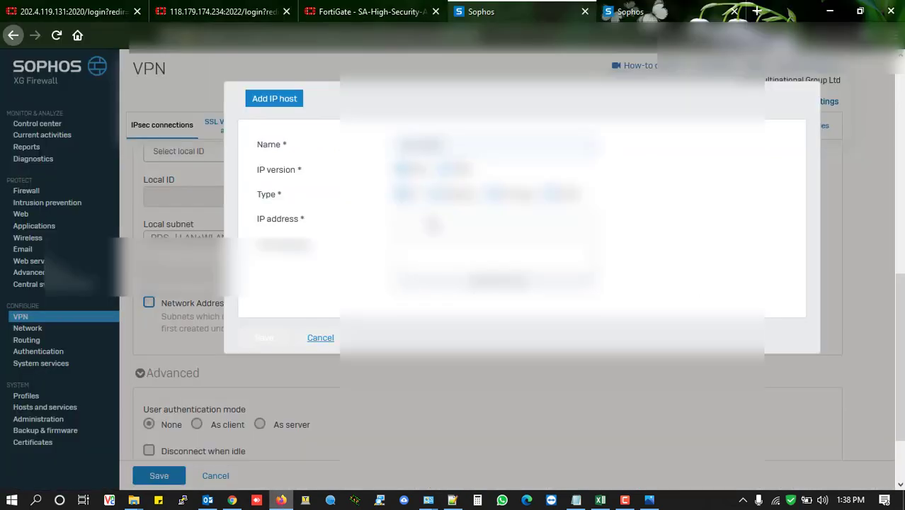
type("172.17.0.0/255.255.224.0")
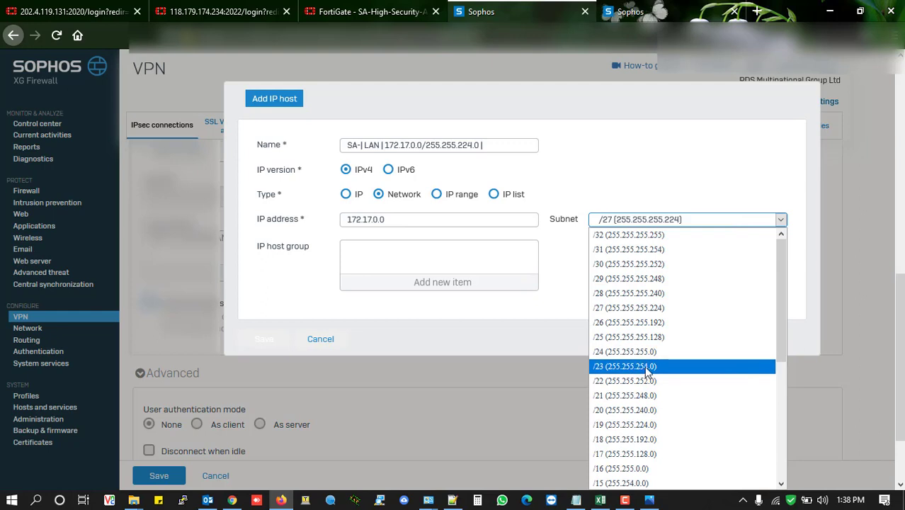
Set the host's subnet mask to /20 (255.255.240.0) and save the host as the connection's remote subnet
left_click(646, 407)
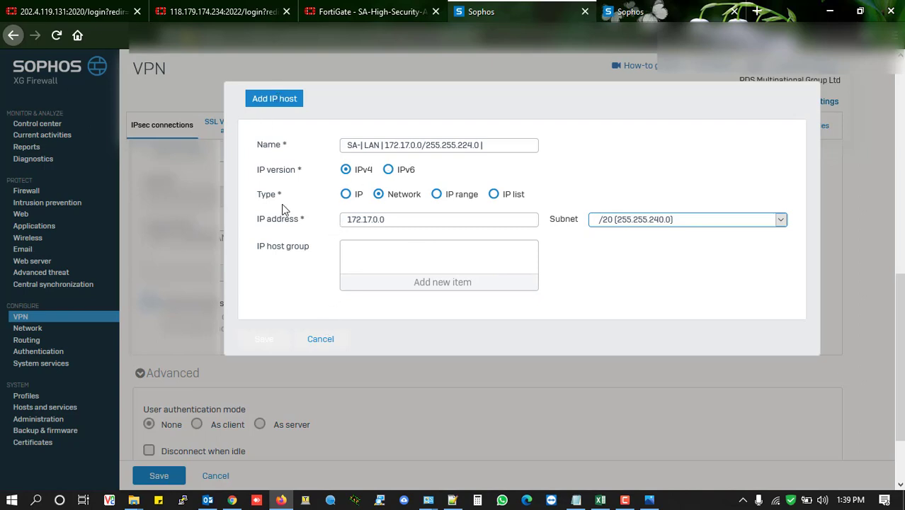
scroll(283, 209, "down", 5)
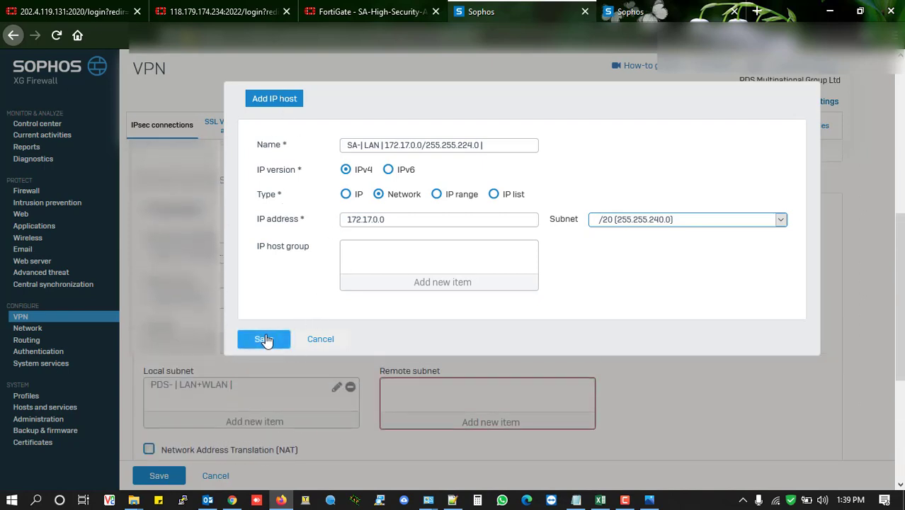
left_click(264, 340)
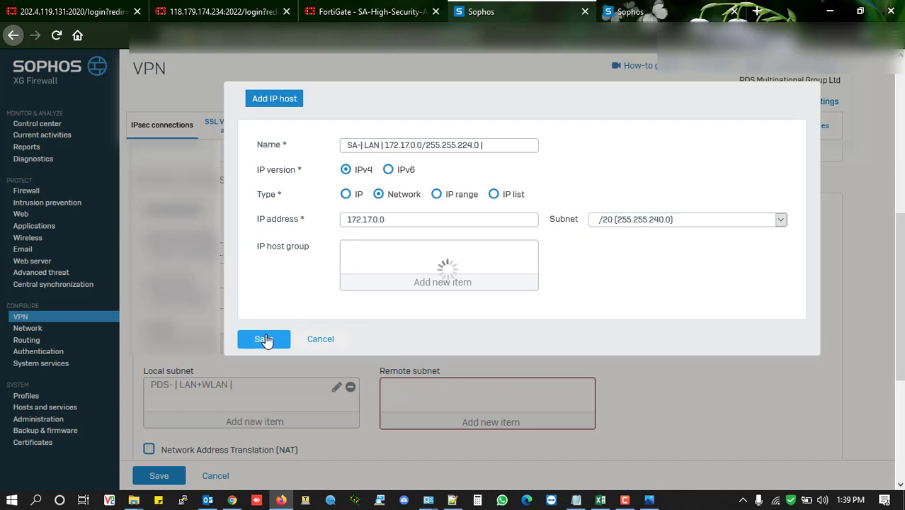
Review the completed IPsec connection settings, save the connection and accept the warning
scroll(437, 331, "down", 5)
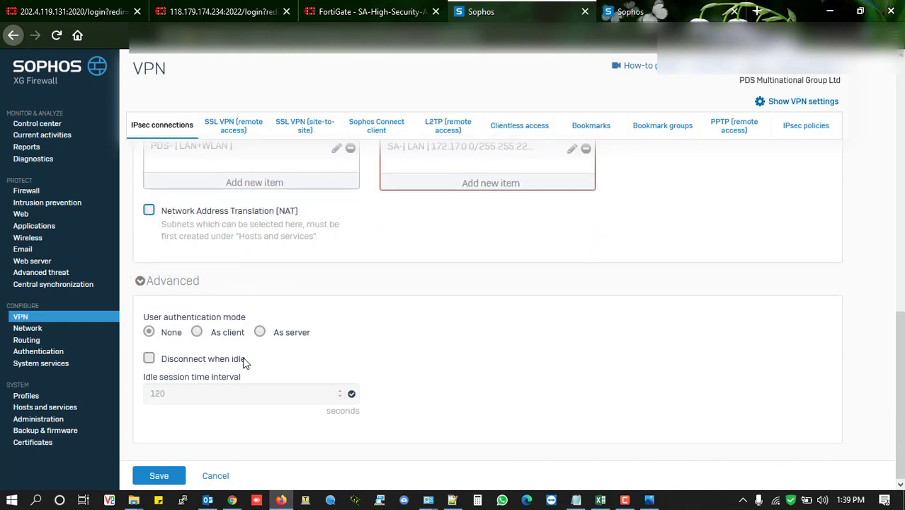
scroll(280, 371, "up", 10)
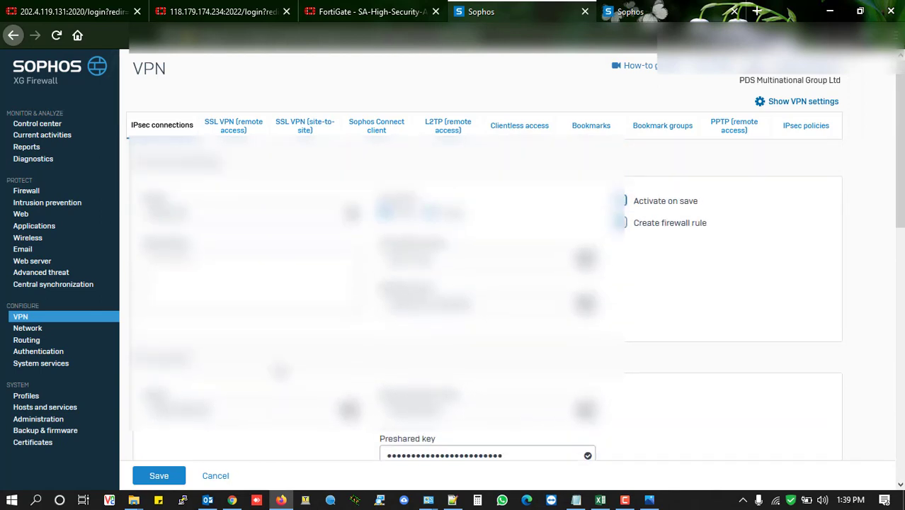
left_click(158, 476)
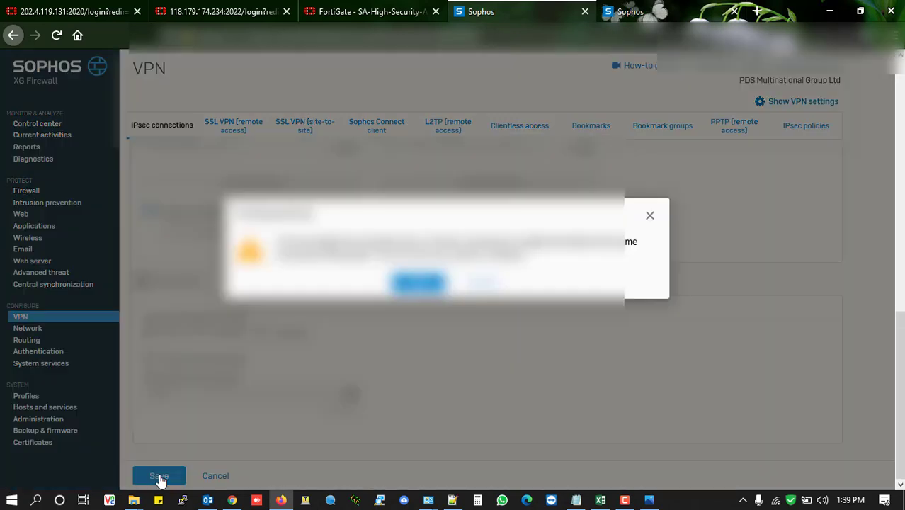
left_click(417, 283)
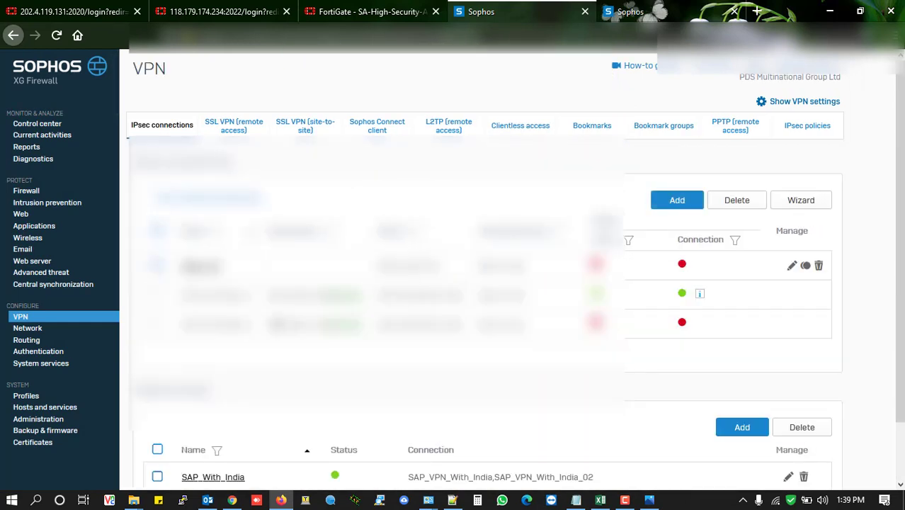
Open the firewall rule PDS-Any-Zone | SAP-LAN <|> PDS-LAN | from the PDS <|> Remote Offices Connectivities group for editing
left_click(26, 190)
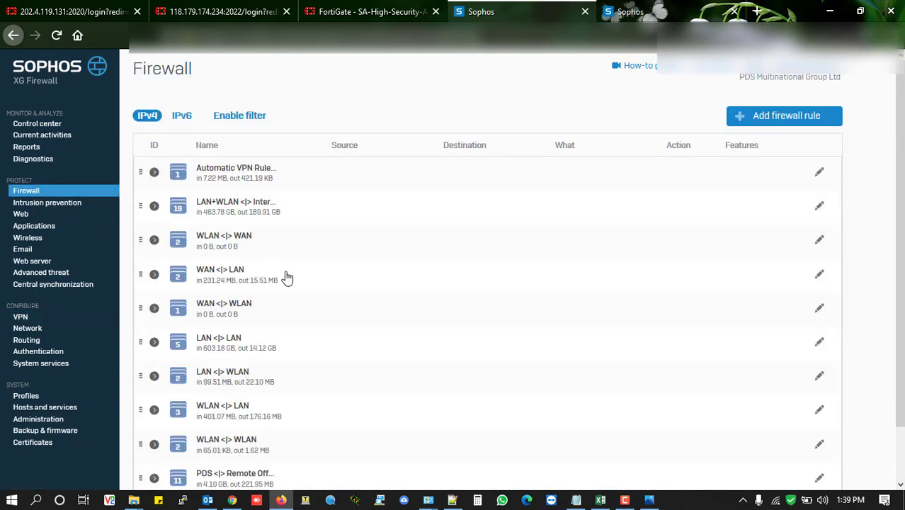
scroll(287, 279, "down", 2)
scroll(287, 278, "up", 2)
scroll(287, 279, "down", 2)
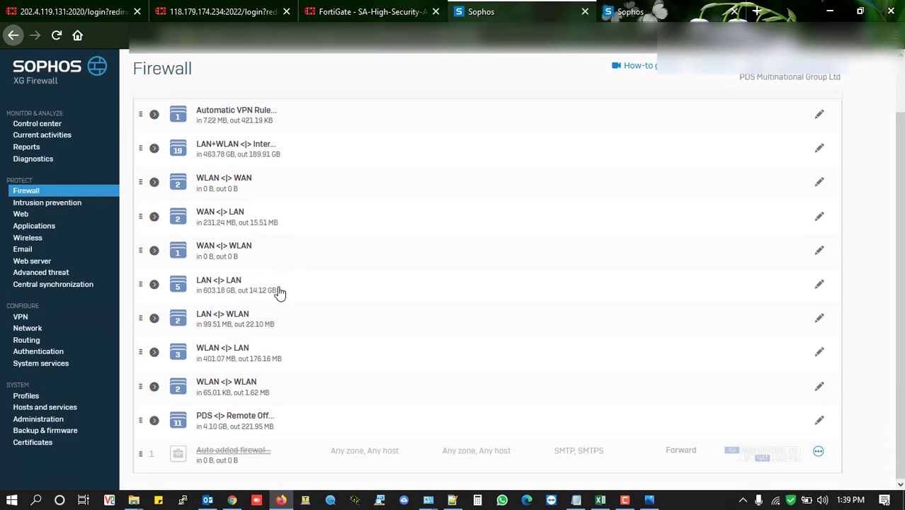
left_click(232, 429)
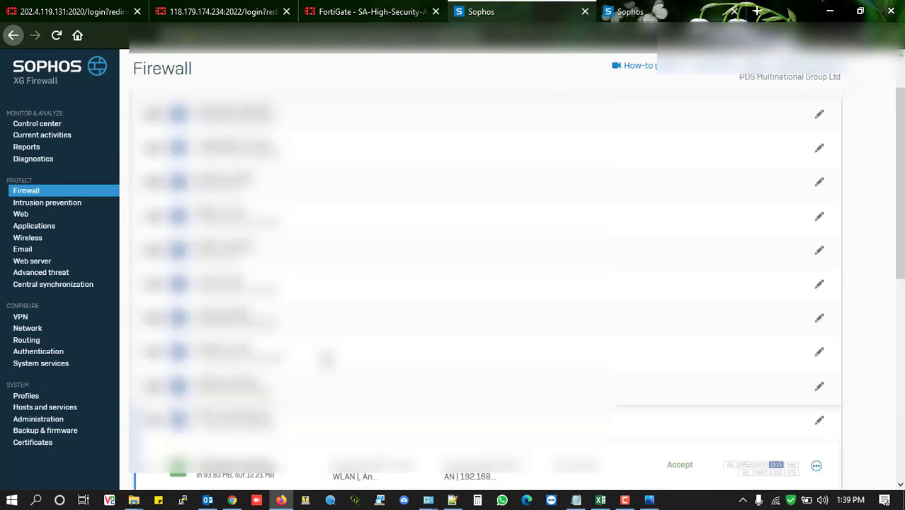
scroll(325, 357, "up", 1)
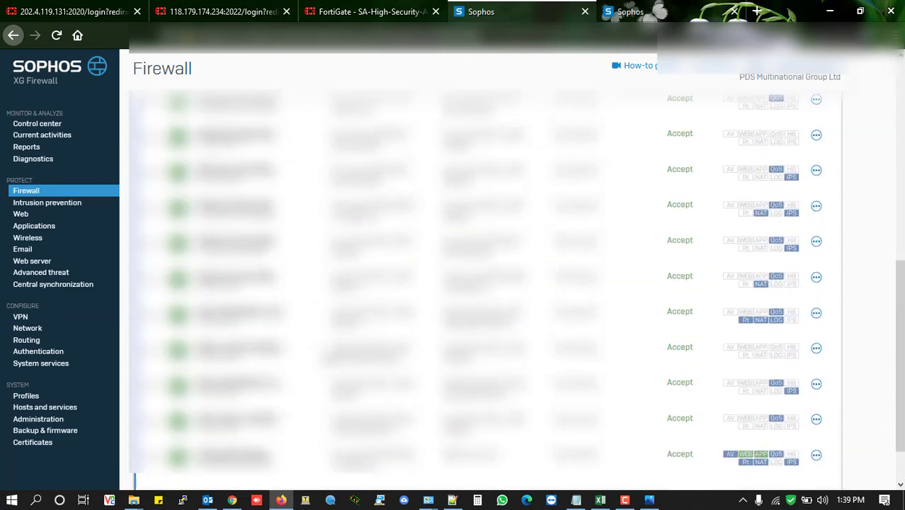
scroll(283, 283, "up", 3)
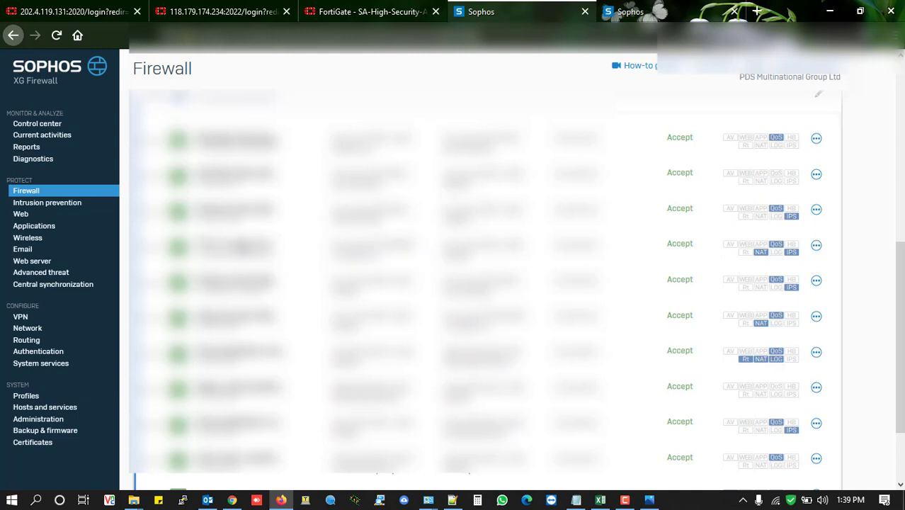
scroll(240, 348, "down", 1)
scroll(243, 362, "down", 2)
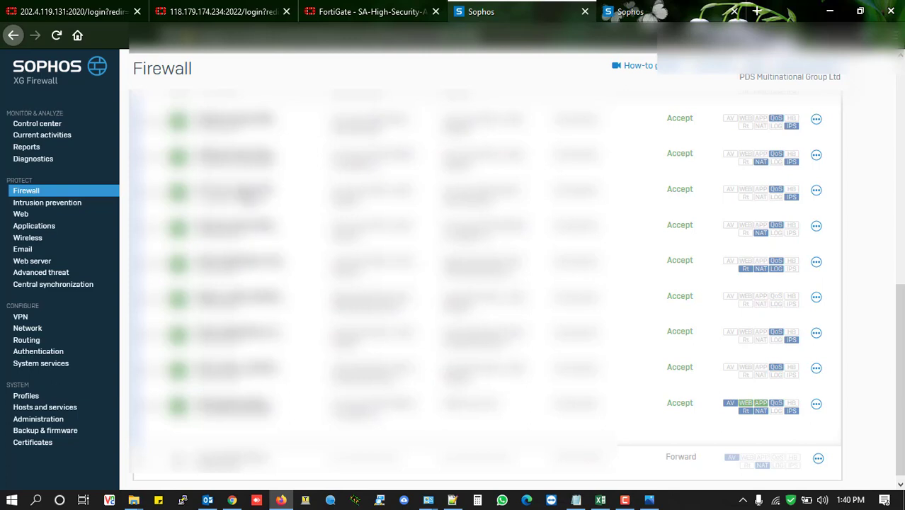
scroll(482, 290, "up", 1)
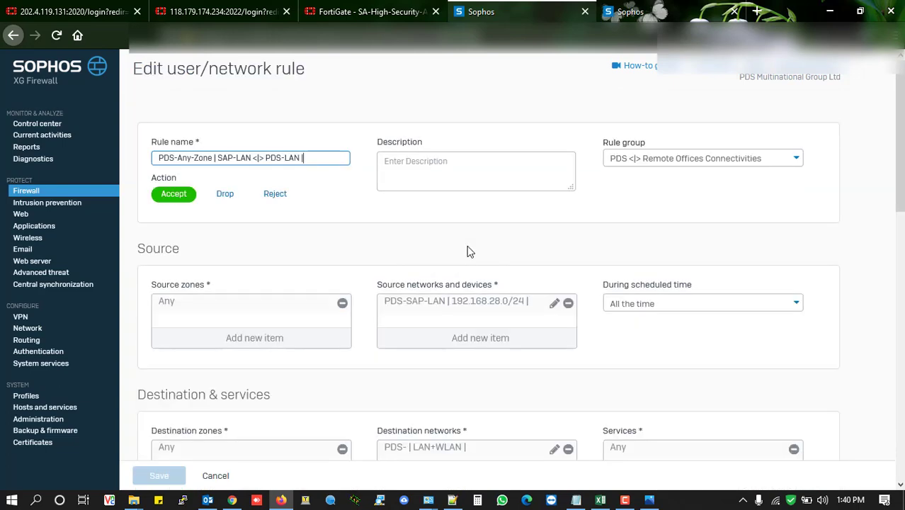
Filter the rule's source hosts to networks matching SA and add SA-| LAN | 172.17.0.0 to the source networks
scroll(467, 252, "down", 2)
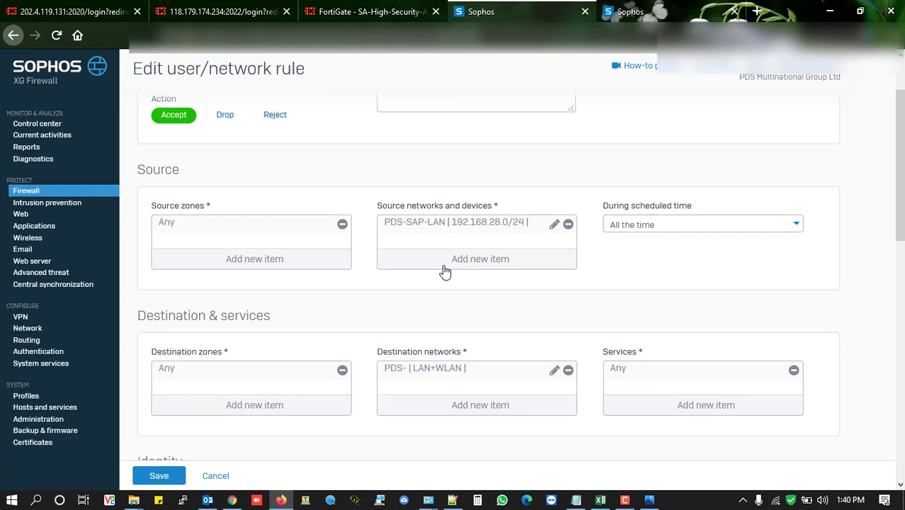
left_click(455, 263)
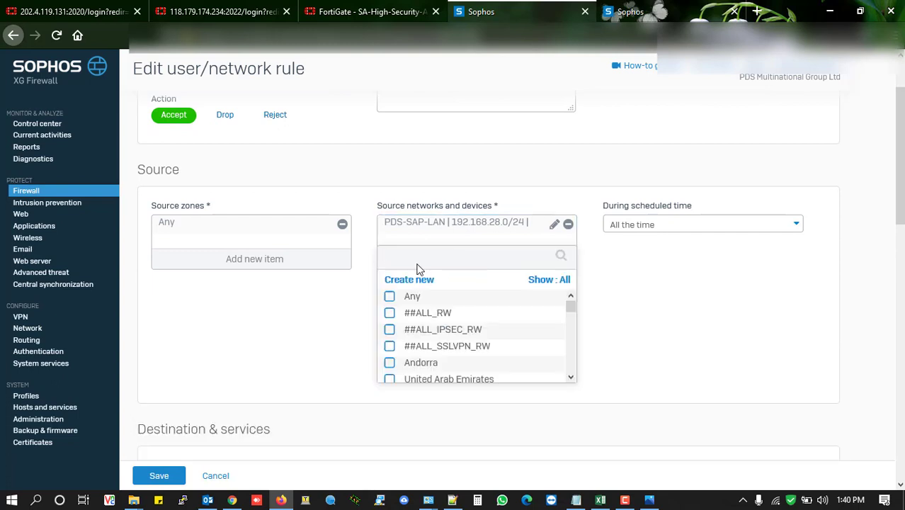
left_click(542, 279)
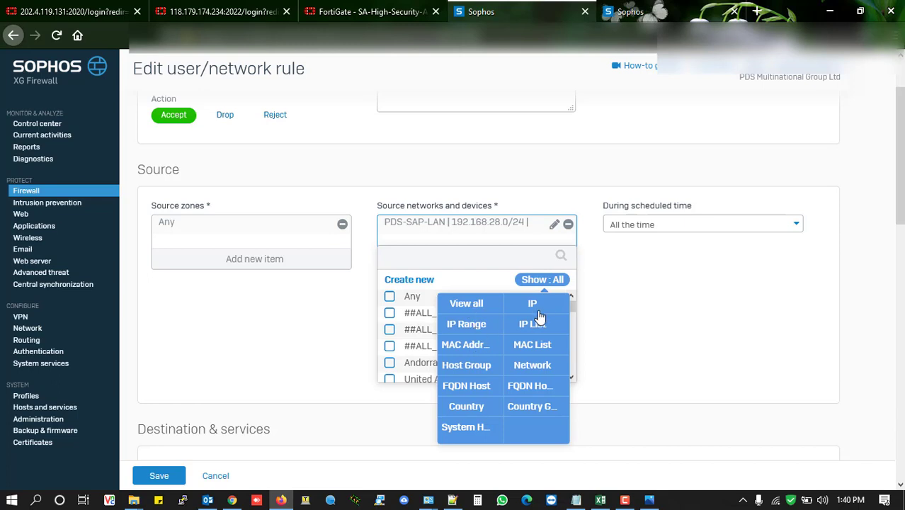
left_click(533, 364)
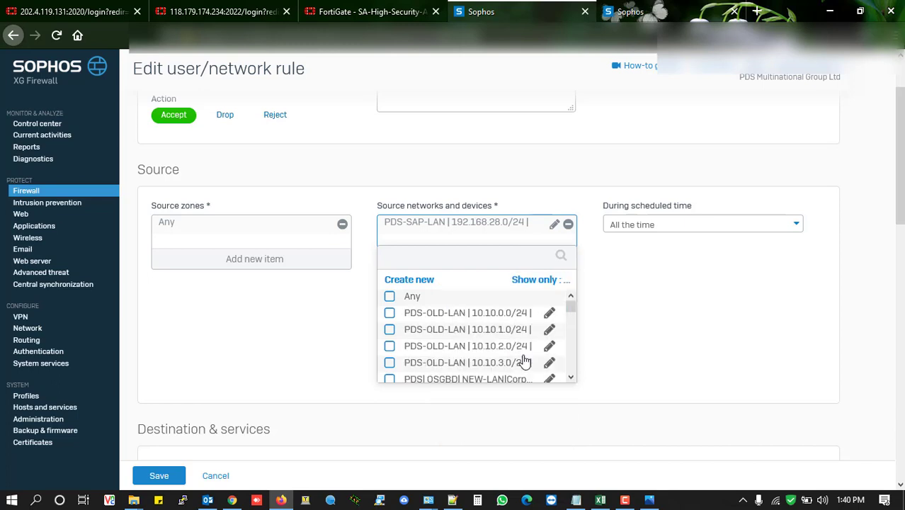
left_click(448, 261)
type("SA")
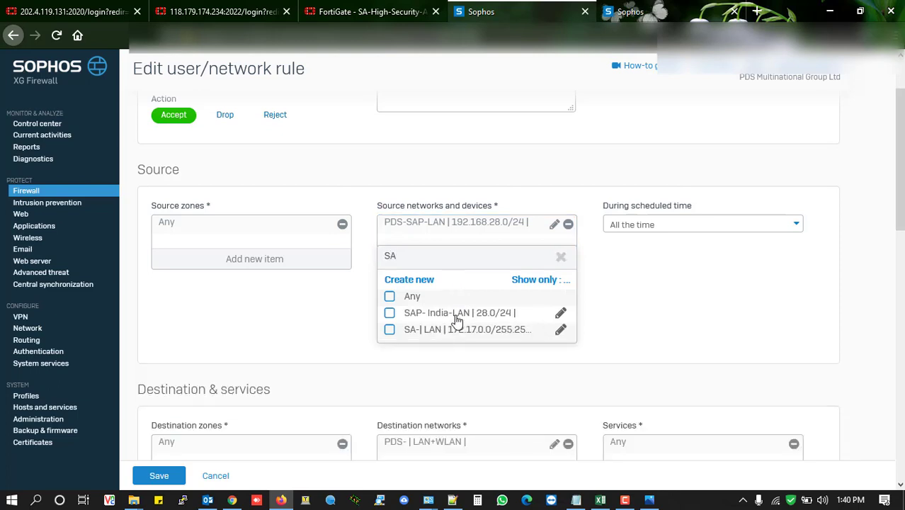
left_click(390, 330)
left_click(448, 354)
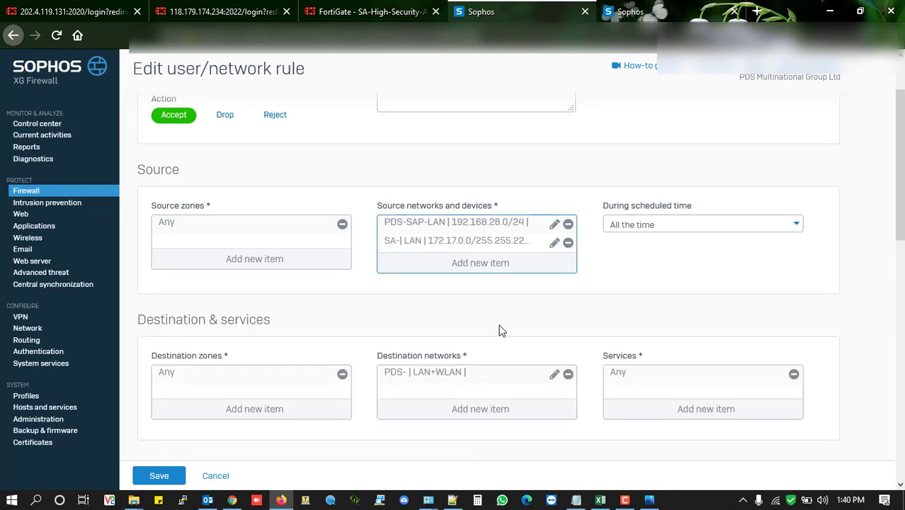
Review the rule's remaining settings, insert SA after SAP in the rule name, and save the rule
scroll(499, 330, "down", 10)
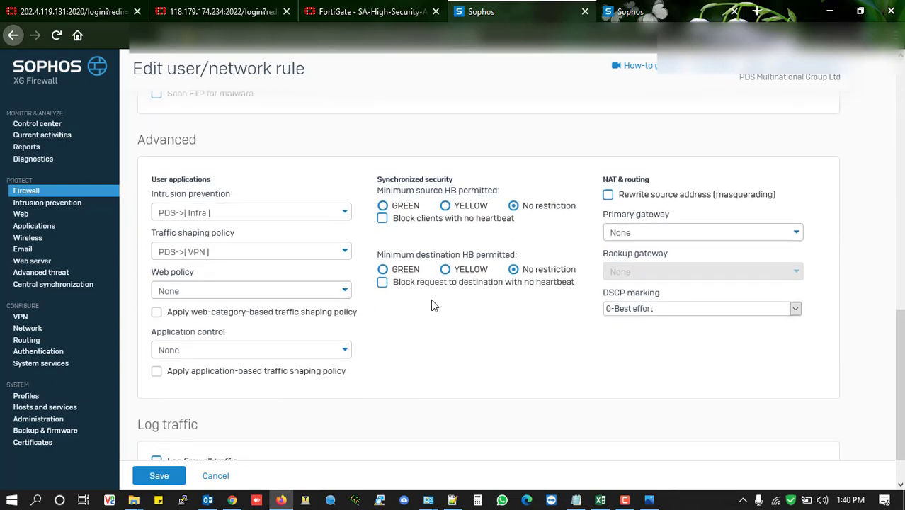
scroll(433, 305, "up", 10)
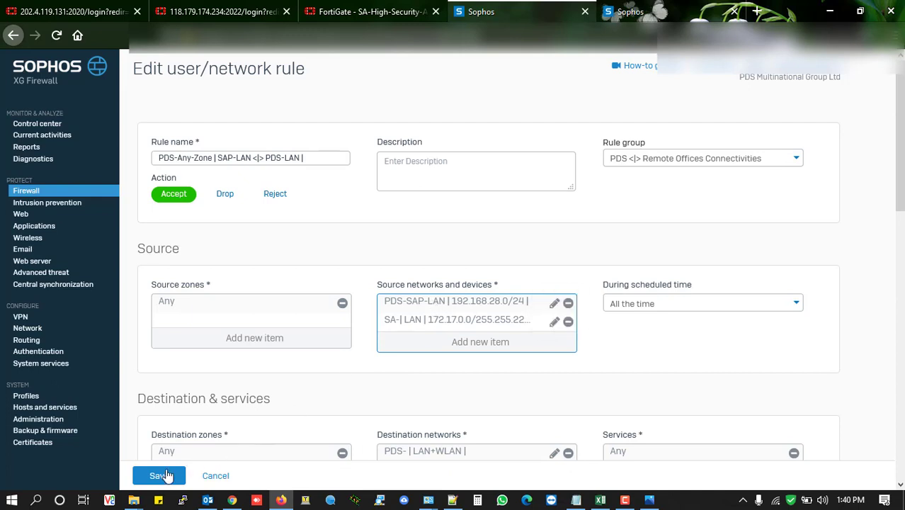
left_click(160, 476)
left_click(233, 161)
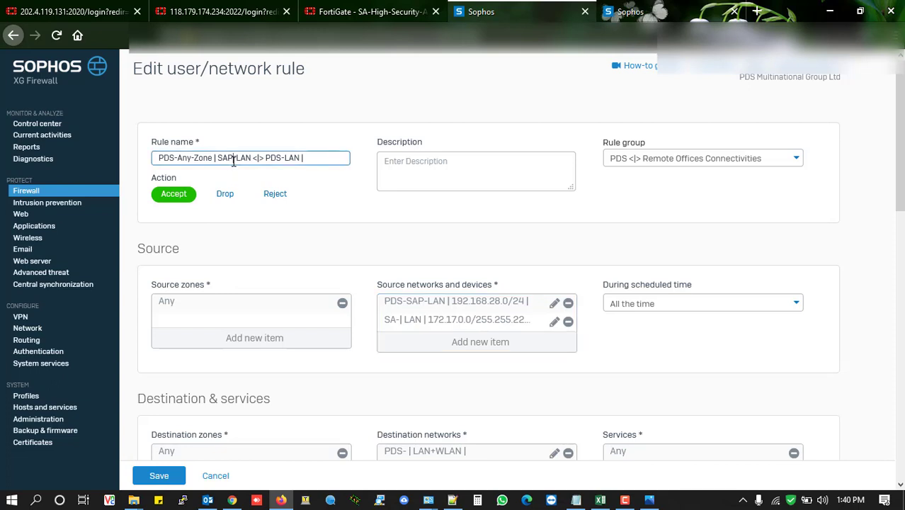
type("SA-")
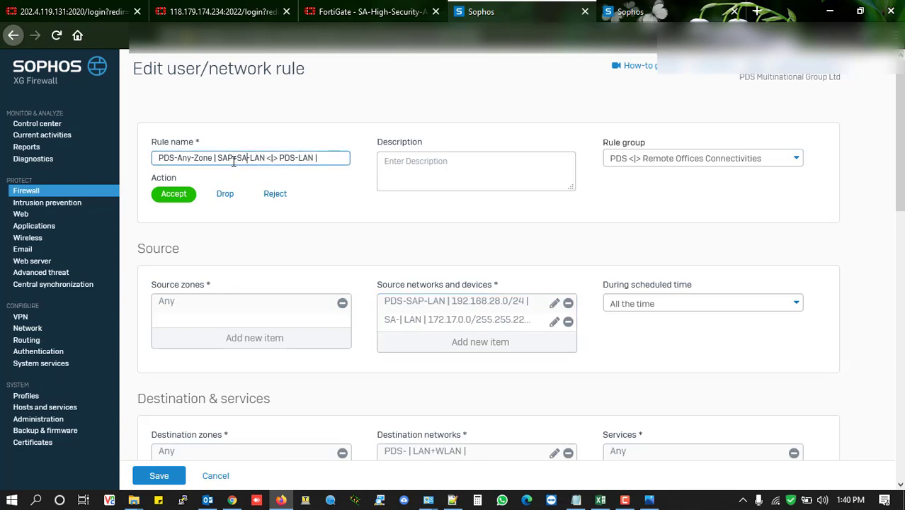
left_click(158, 476)
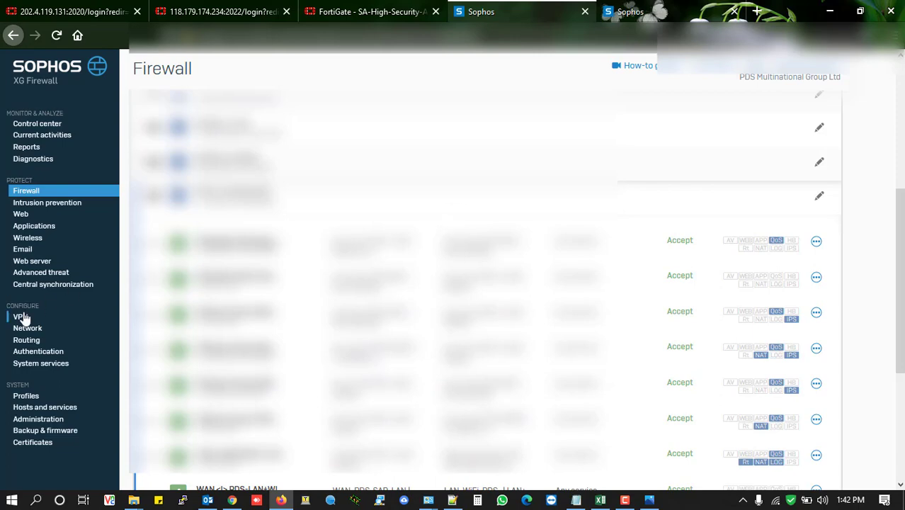
Activate the IPSec_SA connection in the VPN settings and connect its tunnel, confirming both actions
left_click(22, 316)
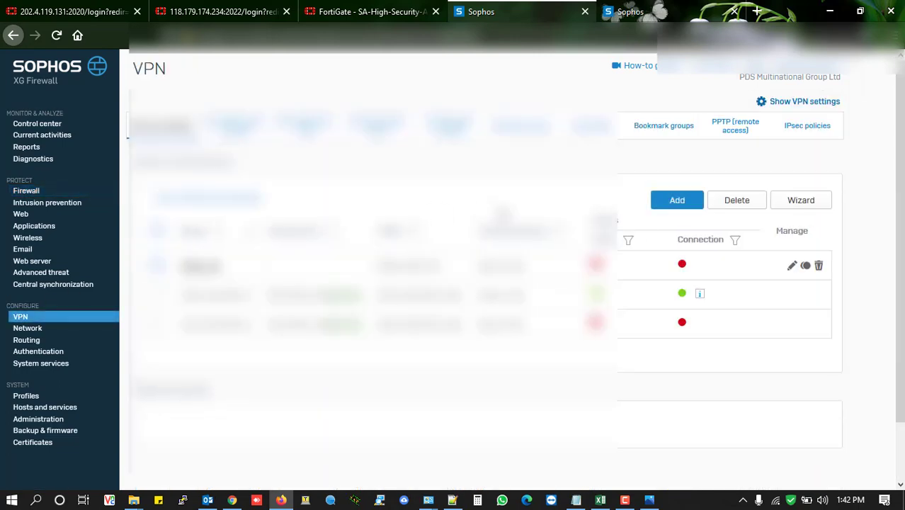
left_click(597, 268)
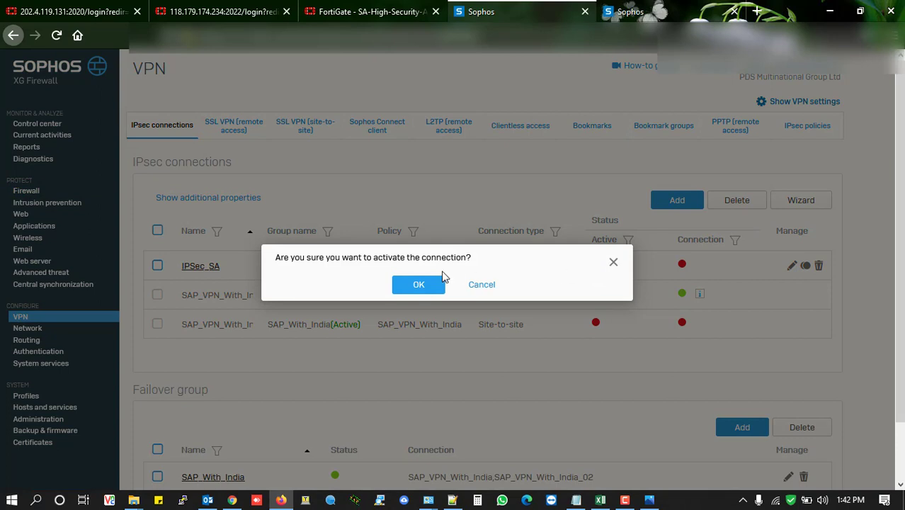
left_click(418, 284)
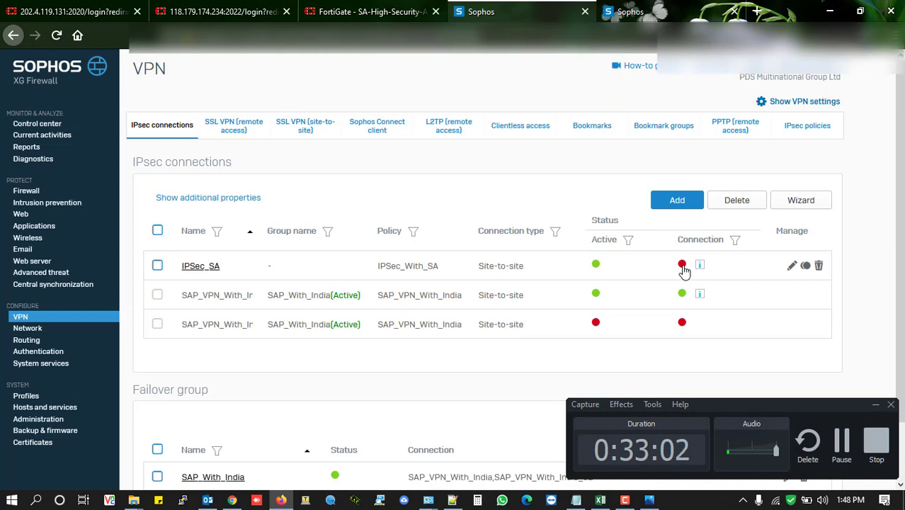
left_click(682, 266)
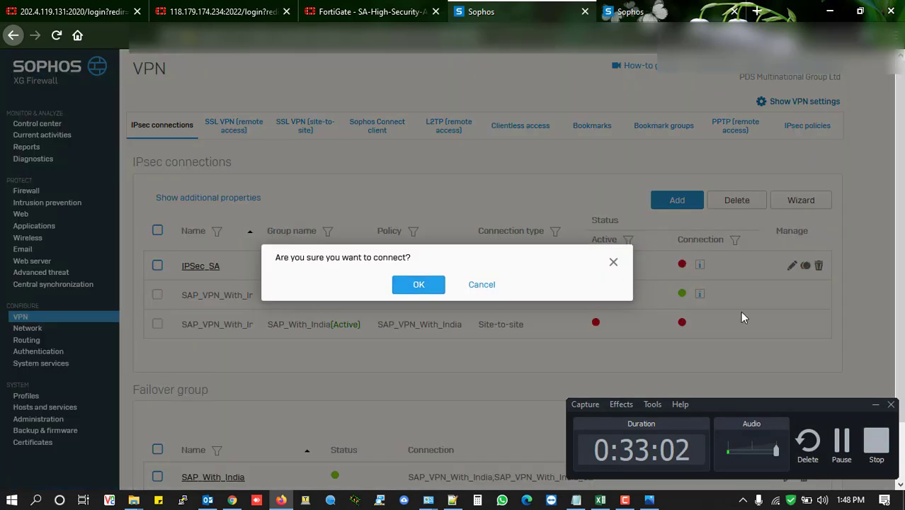
left_click(430, 288)
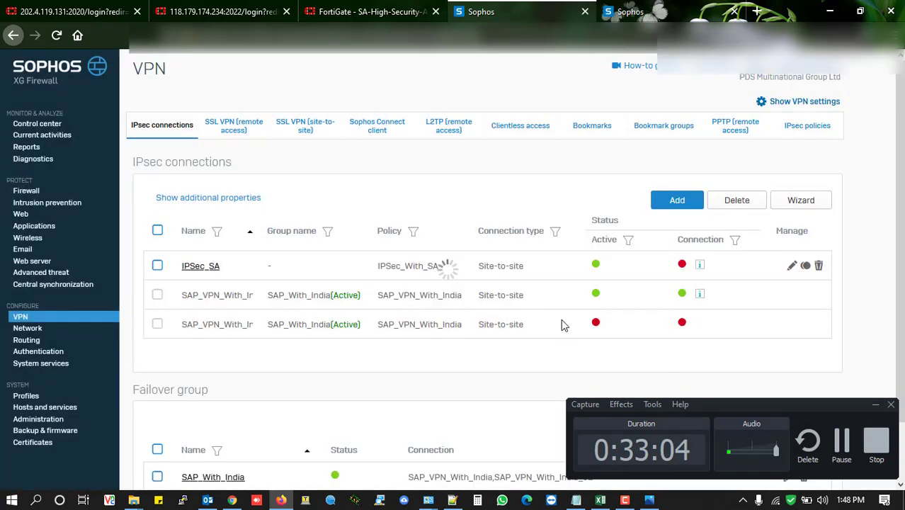
left_click(843, 444)
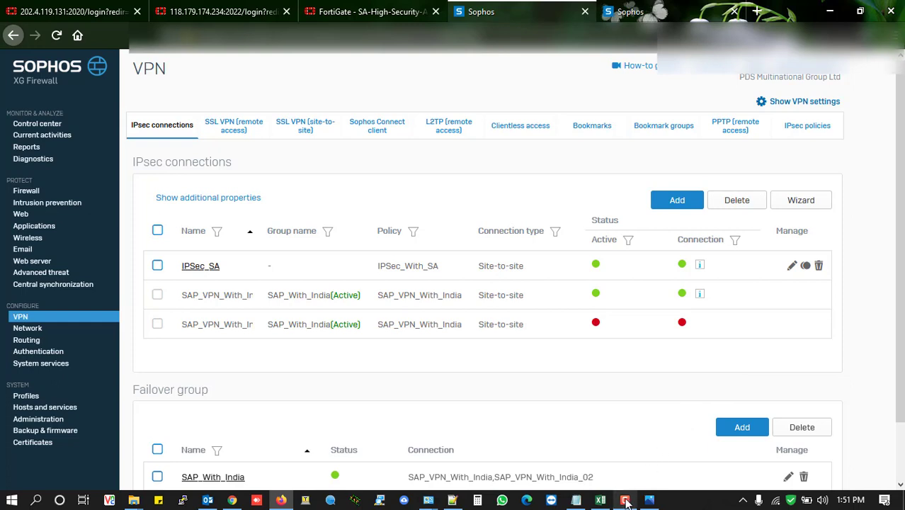
Open the IPsec policy IPSec_With_SA to review its general and Phase 1 settings
mouse_move(626, 501)
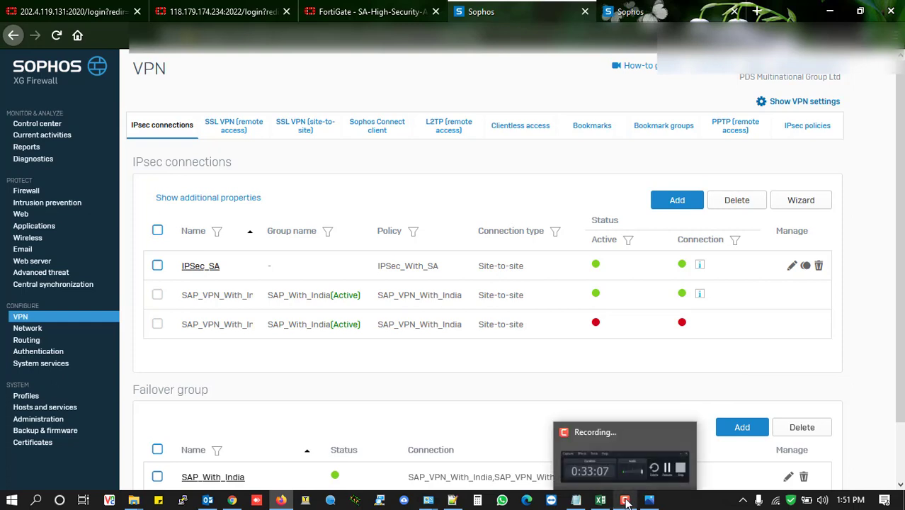
left_click(806, 127)
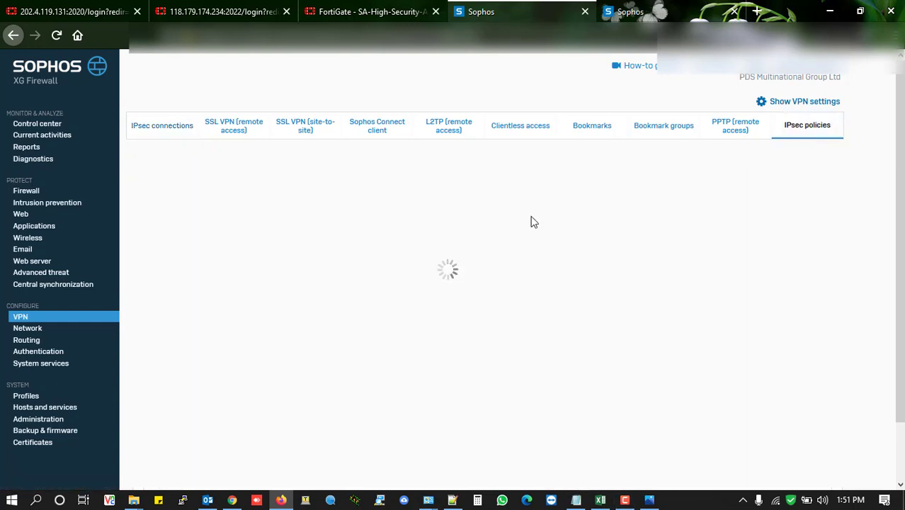
scroll(297, 334, "down", 2)
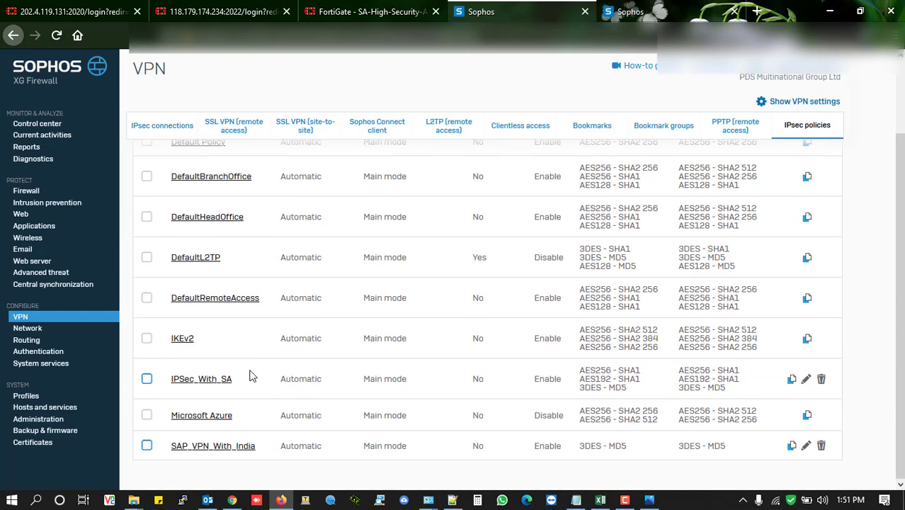
left_click(202, 380)
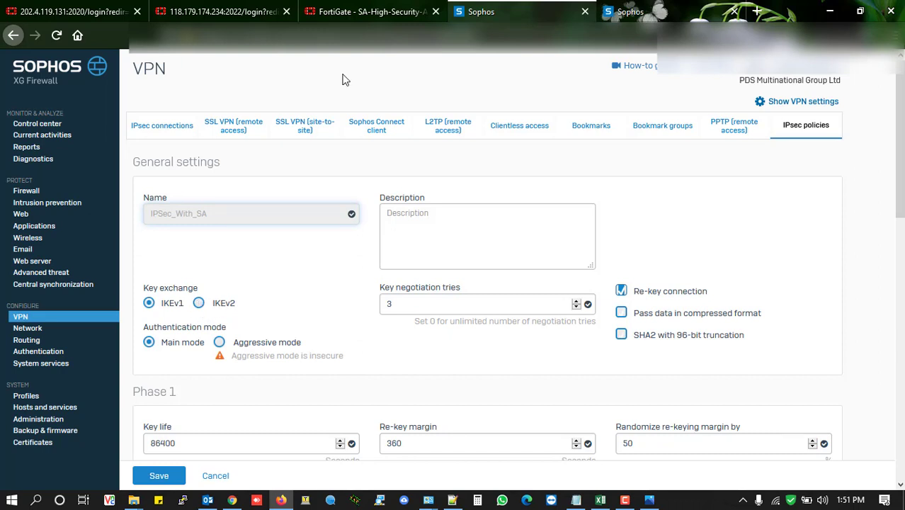
Switch to the FortiGate 200E console and reload its IPsec tunnel list to check the tunnel status
left_click(360, 13)
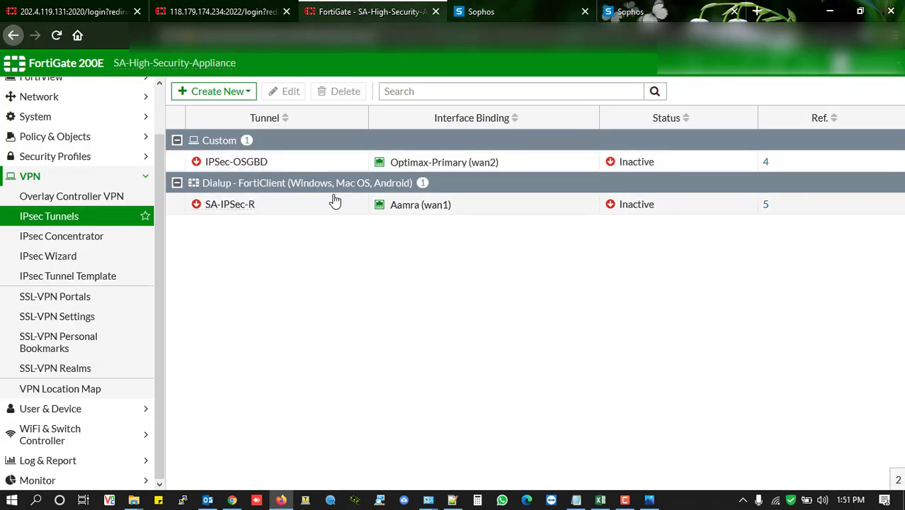
left_click(65, 219)
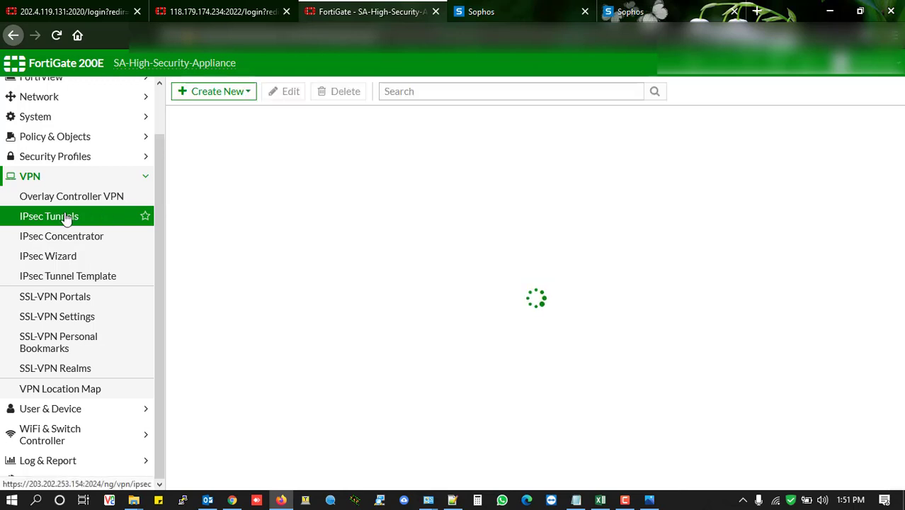